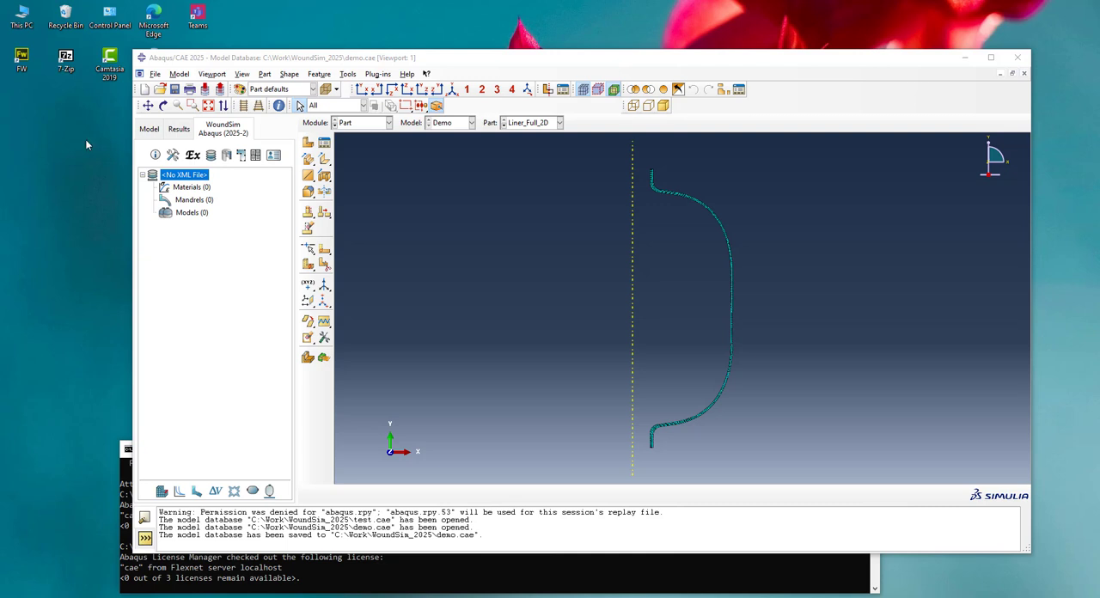
# Switch from the part to the Assembly module of the Demo model and show the mesh on the liner assembly
pyautogui.click(548, 123)
pyautogui.click(403, 126)
pyautogui.click(388, 123)
pyautogui.click(366, 158)
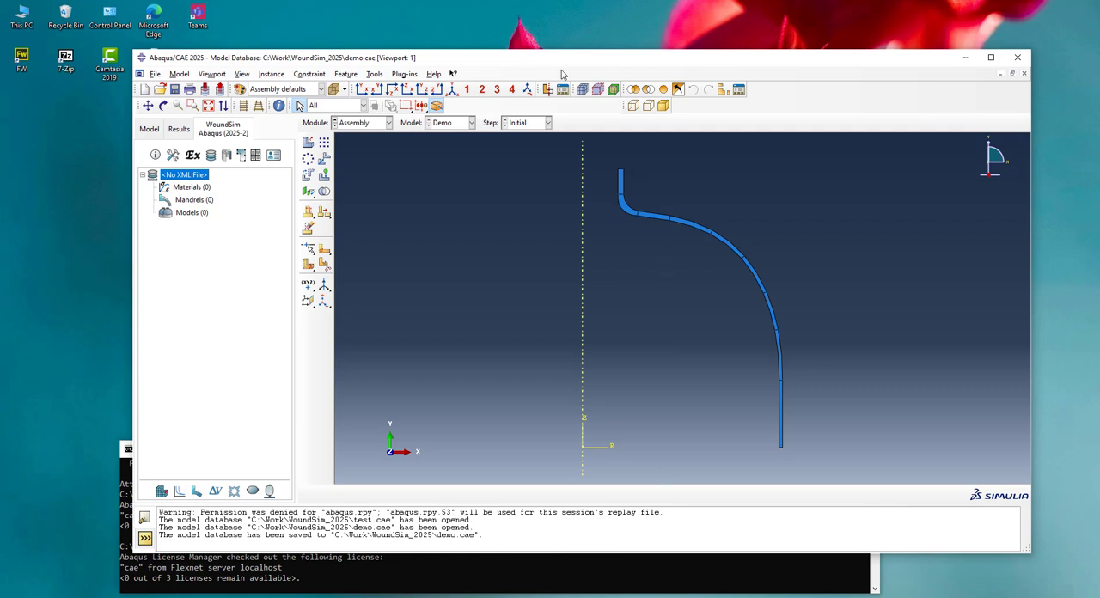
pyautogui.click(583, 90)
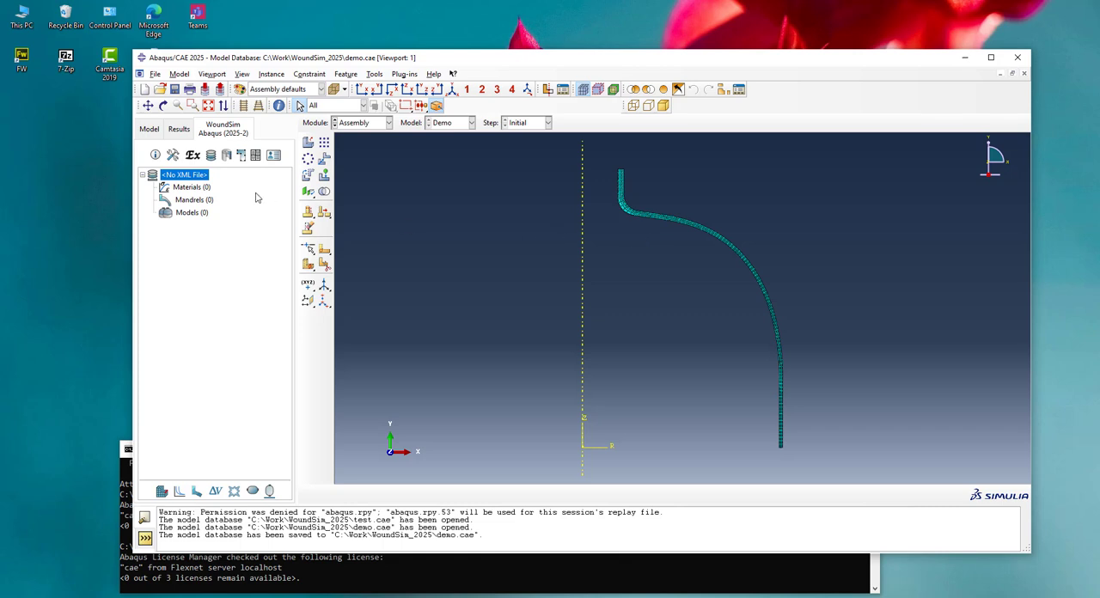
# Create a new WoundSim XML file named Demo.xml
pyautogui.rightClick(177, 176)
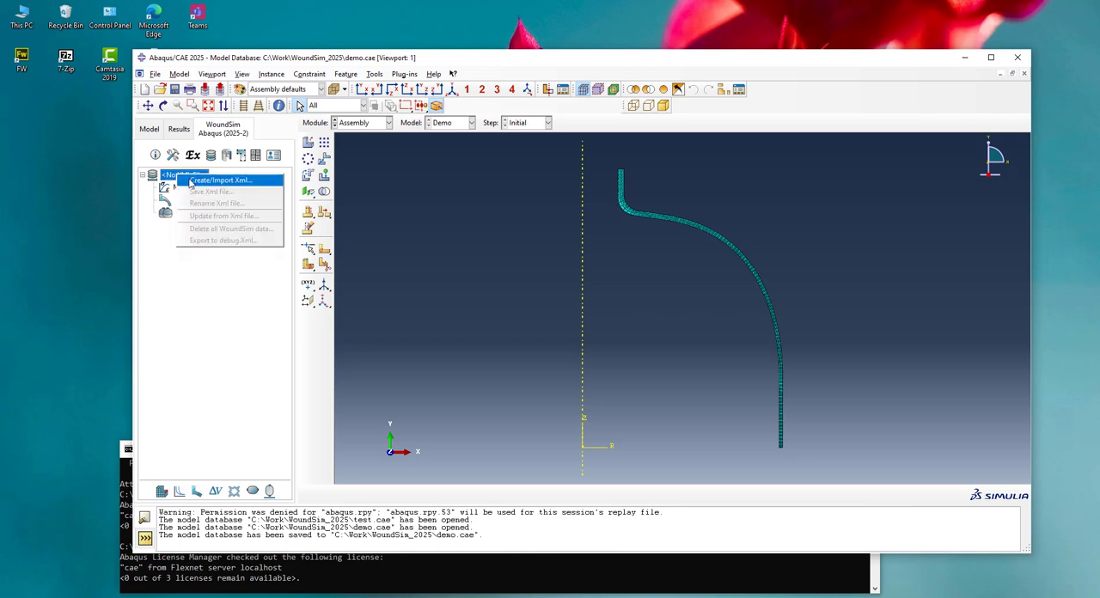
pyautogui.click(190, 181)
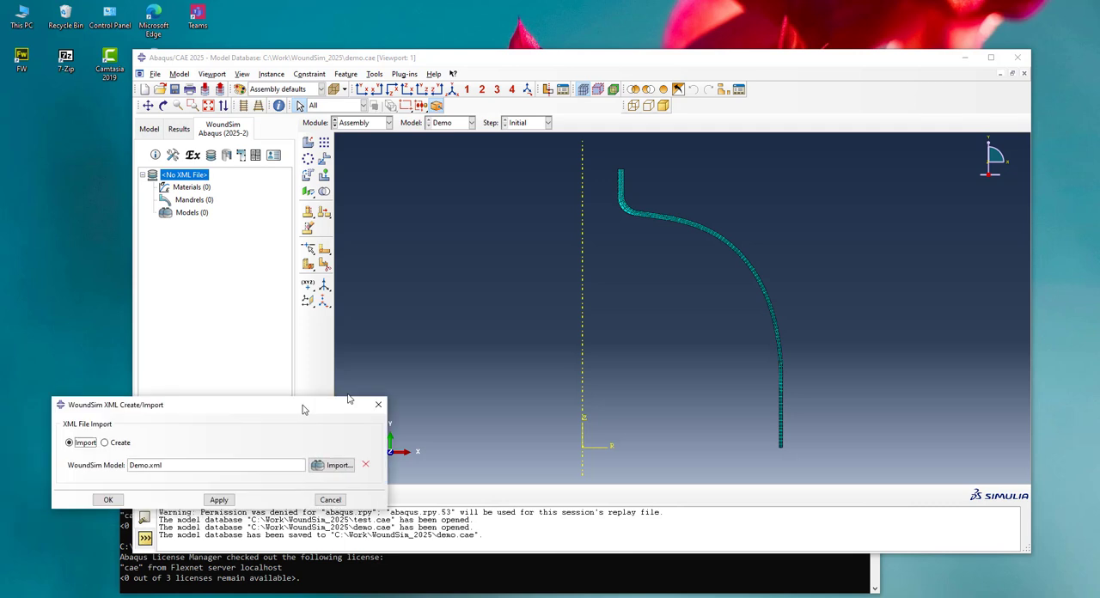
pyautogui.moveTo(301, 401); pyautogui.dragTo(402, 297)
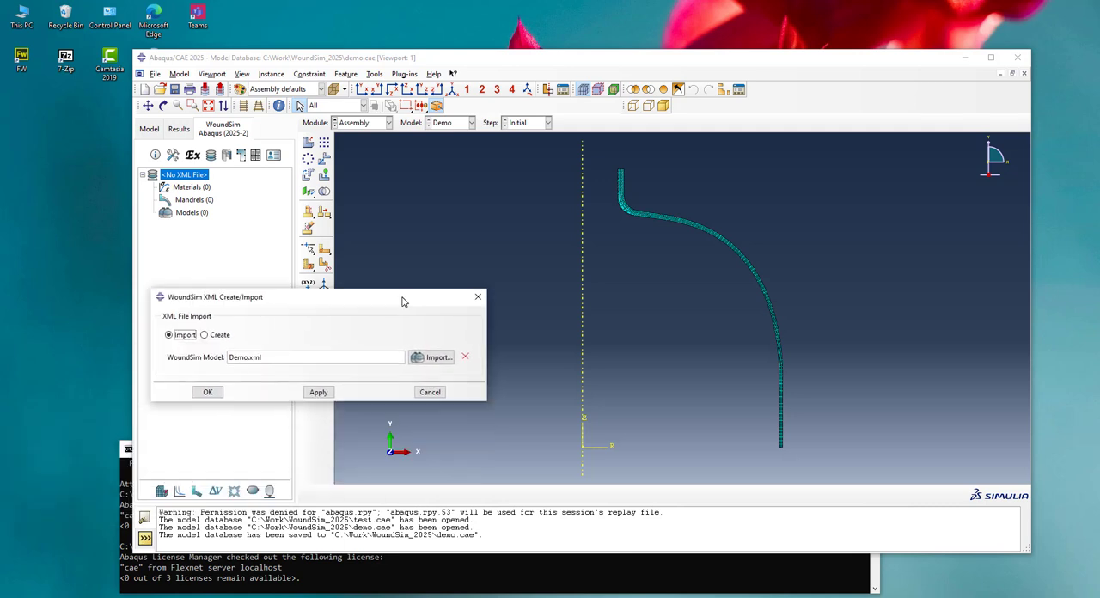
pyautogui.click(204, 334)
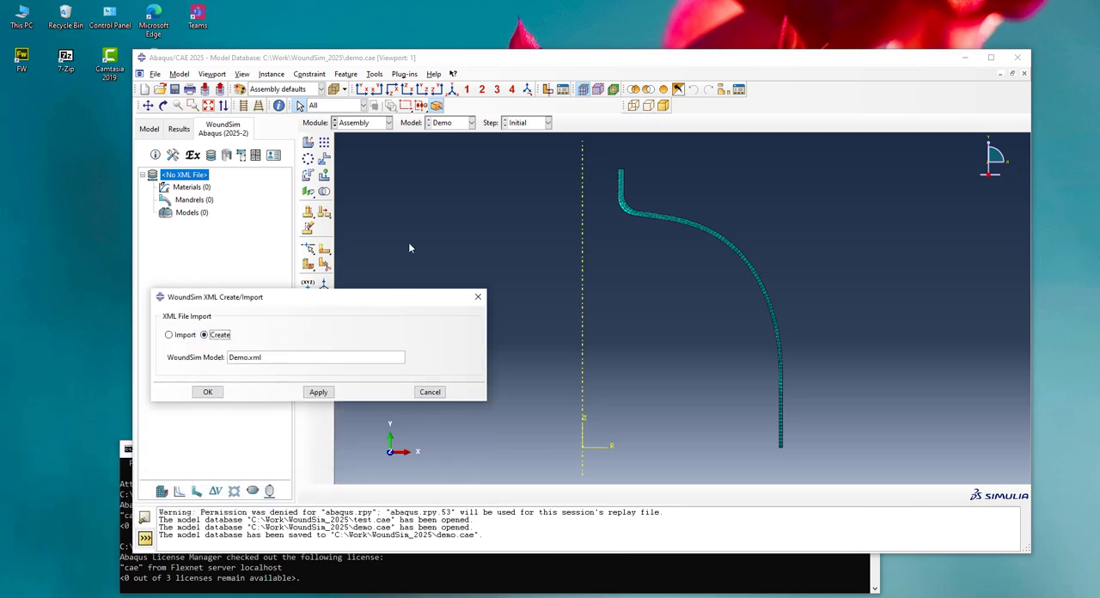
pyautogui.click(208, 393)
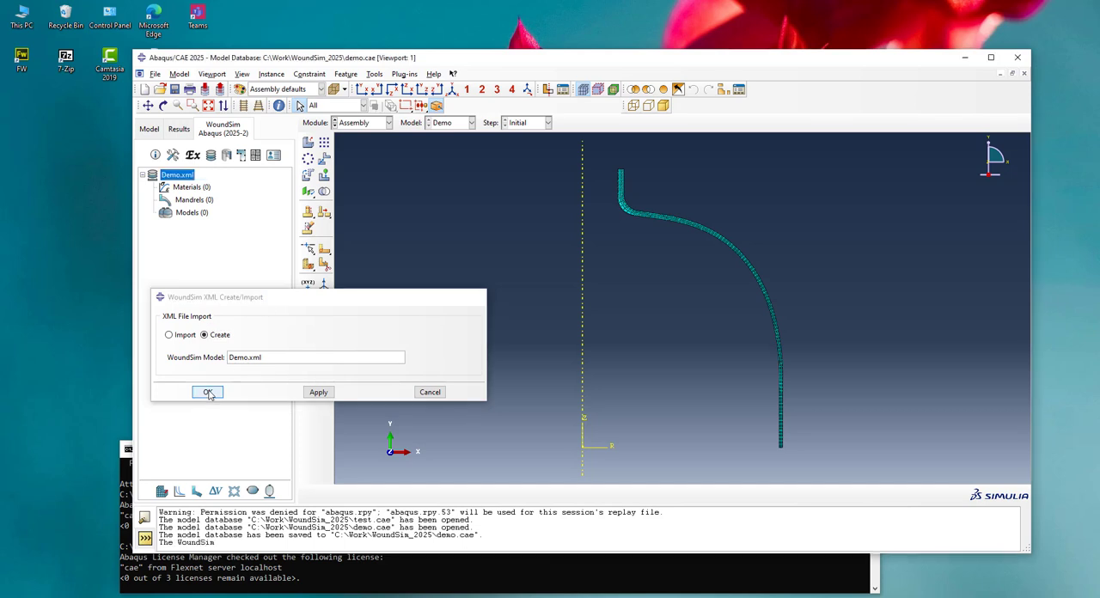
# Review the Alum, T700 and T1000 materials defined in the Demo model through the Property module's material manager
pyautogui.click(185, 187)
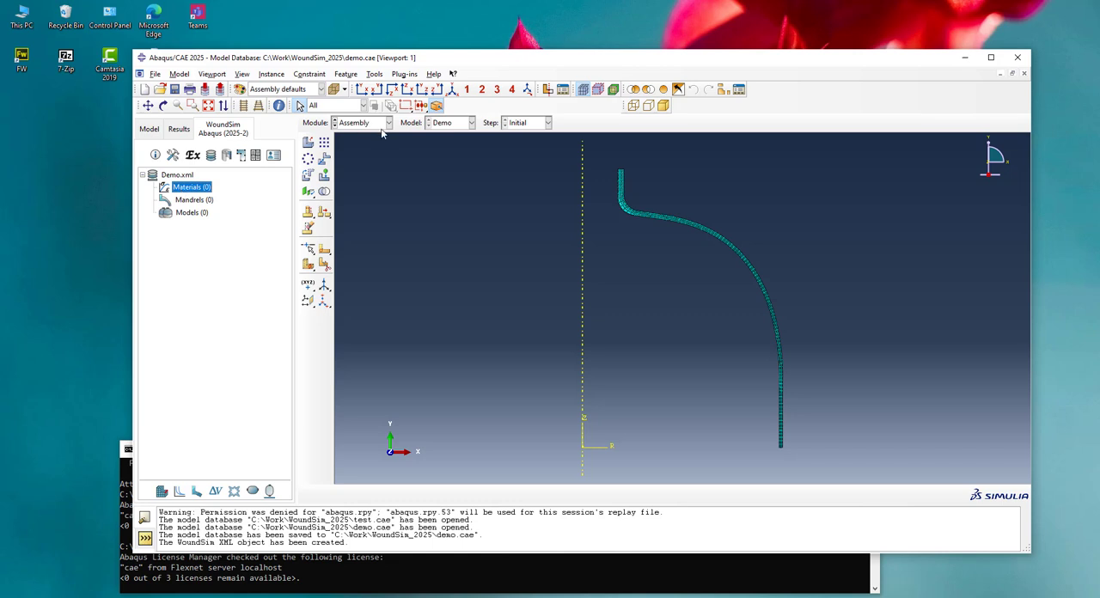
pyautogui.rightClick(195, 191)
pyautogui.press('Escape')
pyautogui.click(359, 125)
pyautogui.click(353, 147)
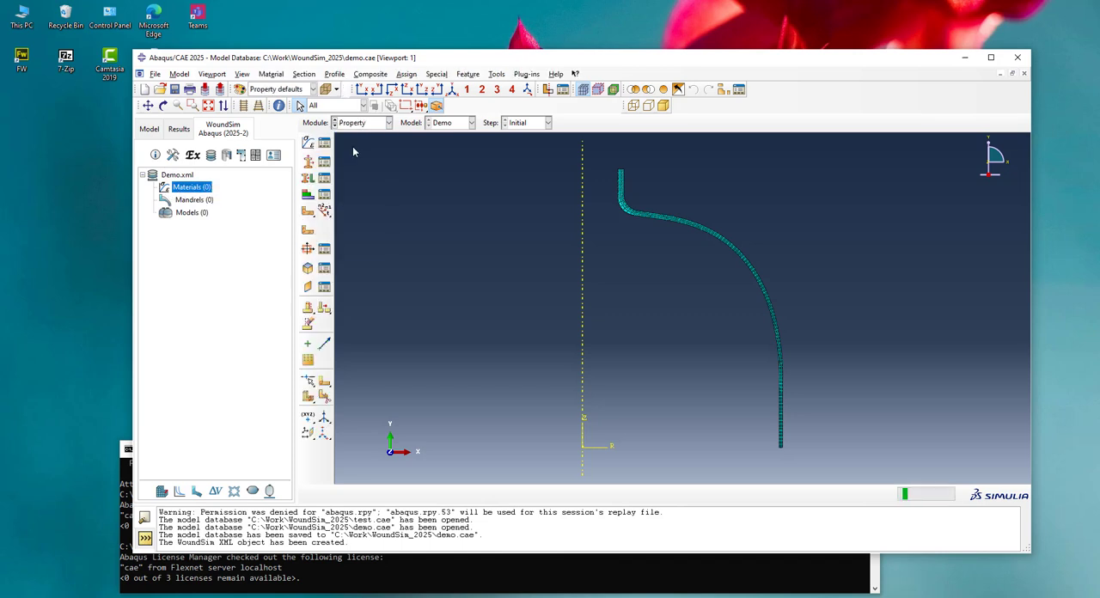
pyautogui.click(324, 142)
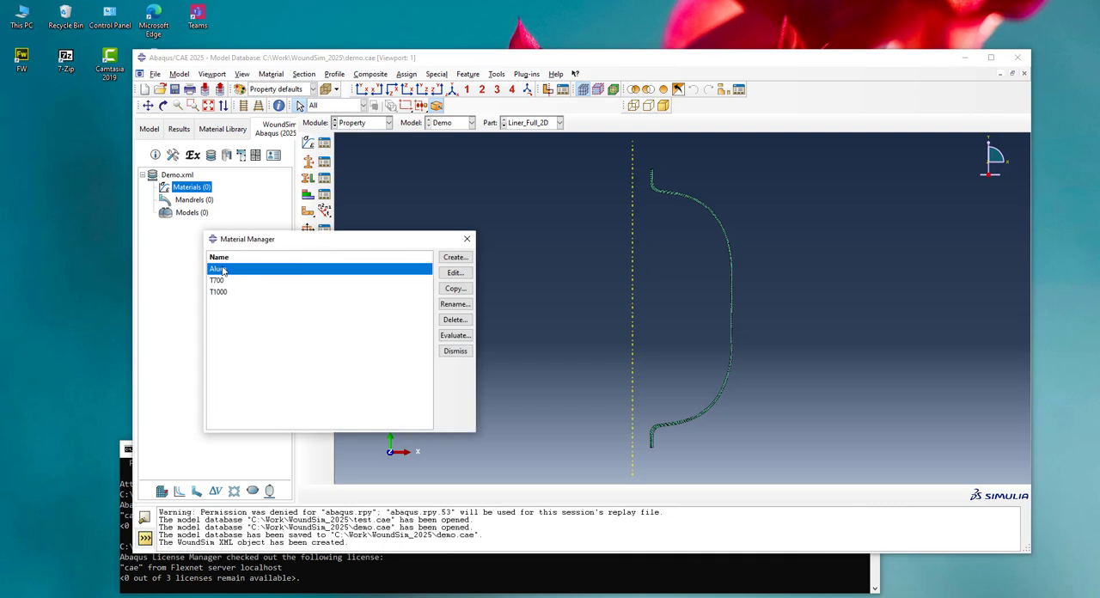
pyautogui.click(222, 281)
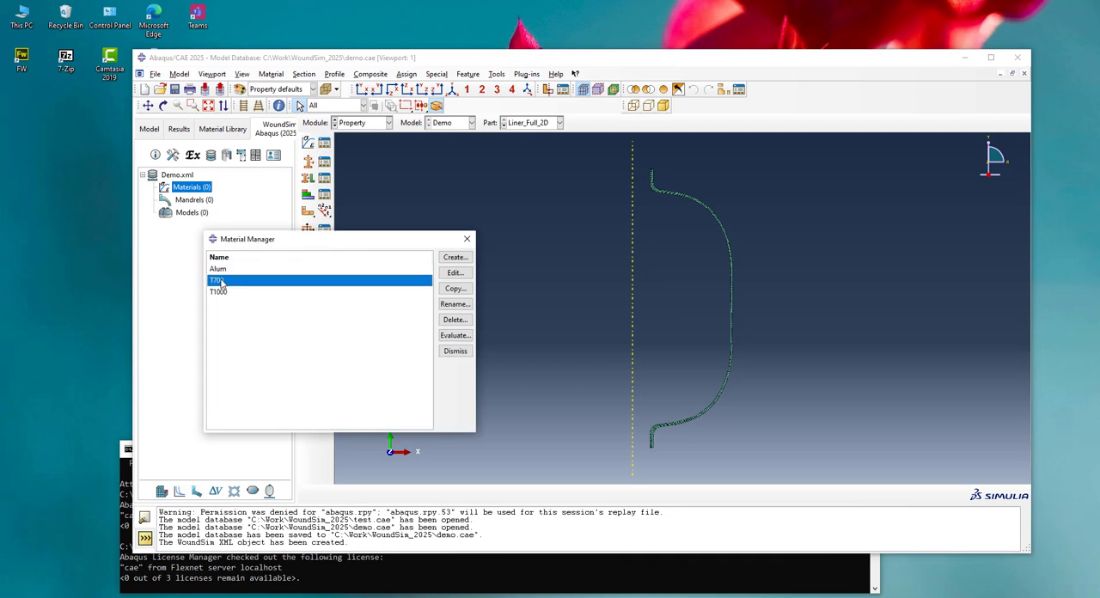
pyautogui.click(221, 292)
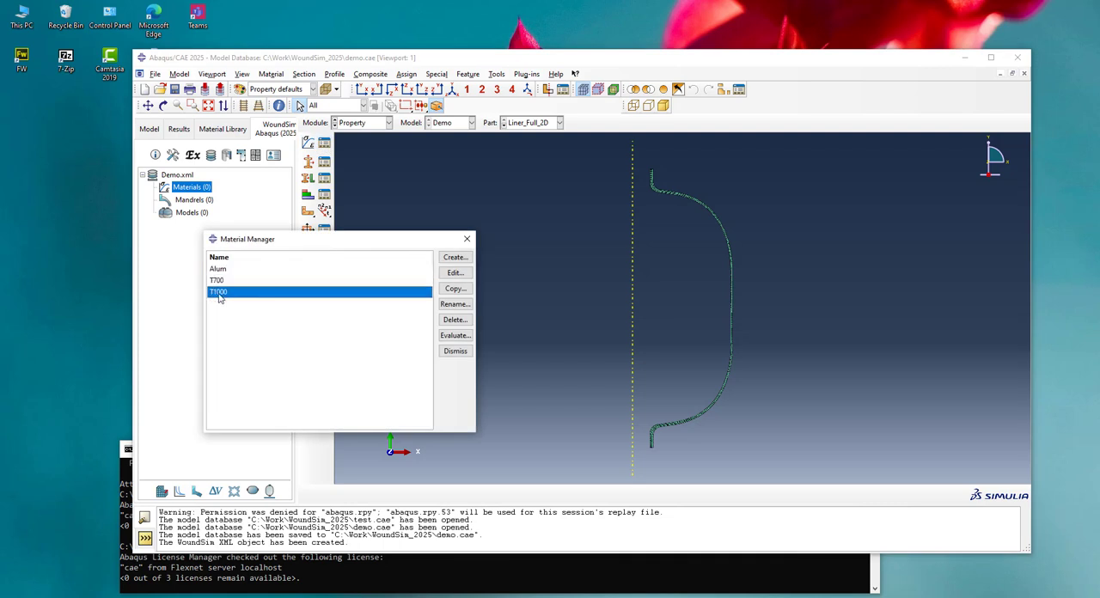
pyautogui.click(455, 352)
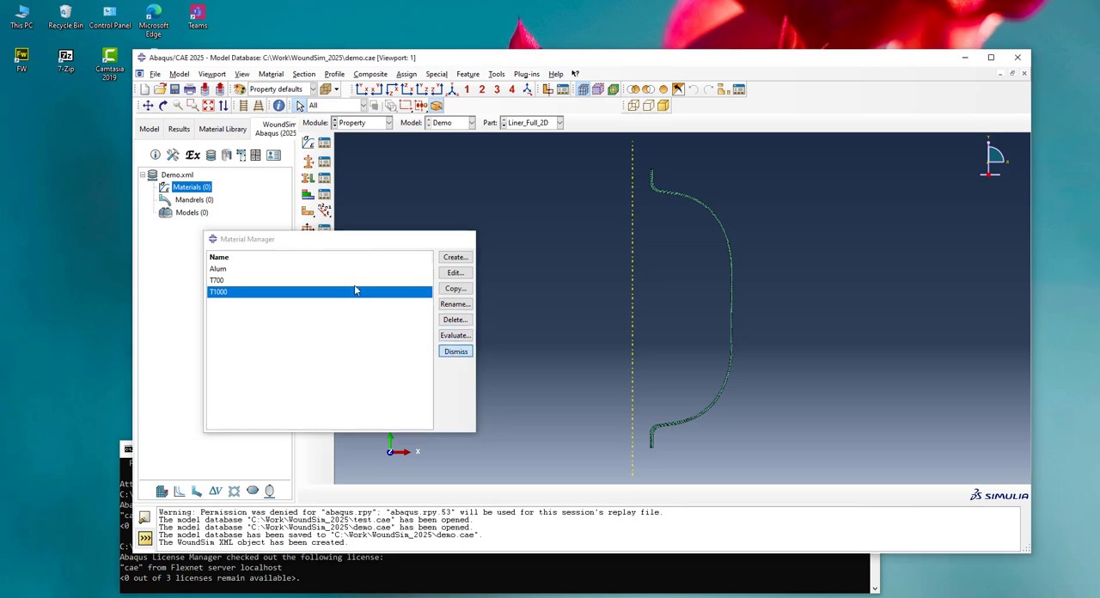
# Import the materials Alum, T1000 and T700 from the Abaqus model Demo into the WoundSim file
pyautogui.rightClick(176, 194)
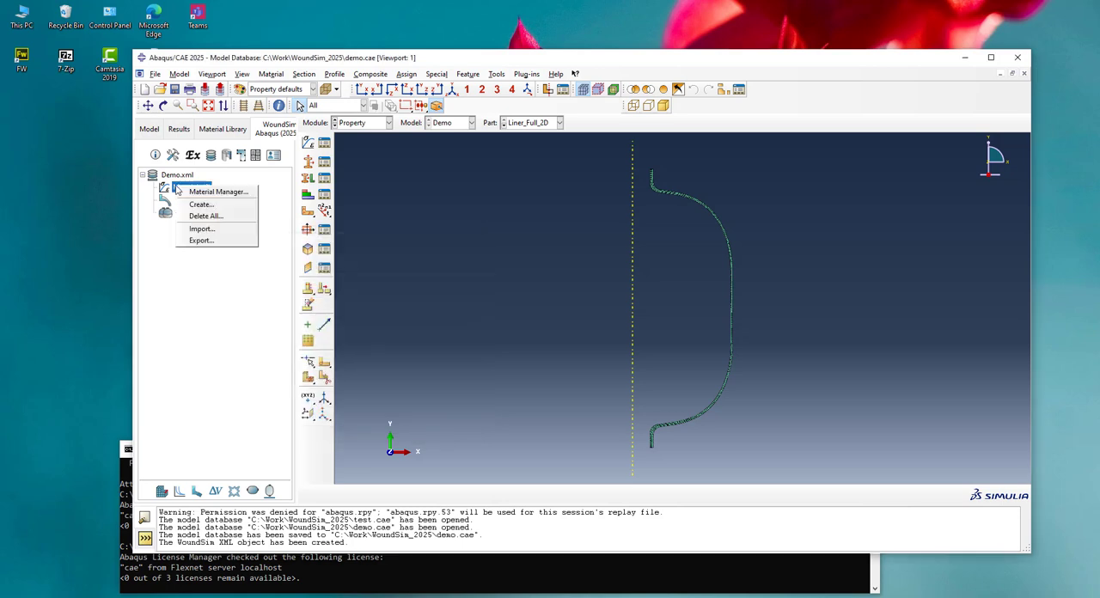
pyautogui.click(211, 231)
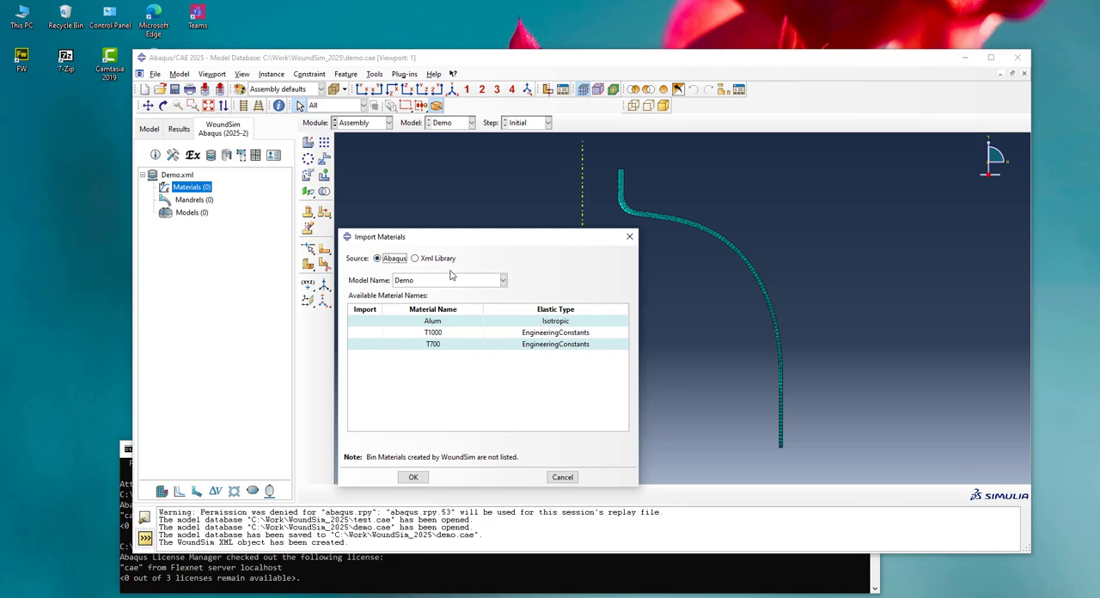
pyautogui.click(373, 323)
pyautogui.click(371, 335)
pyautogui.click(371, 342)
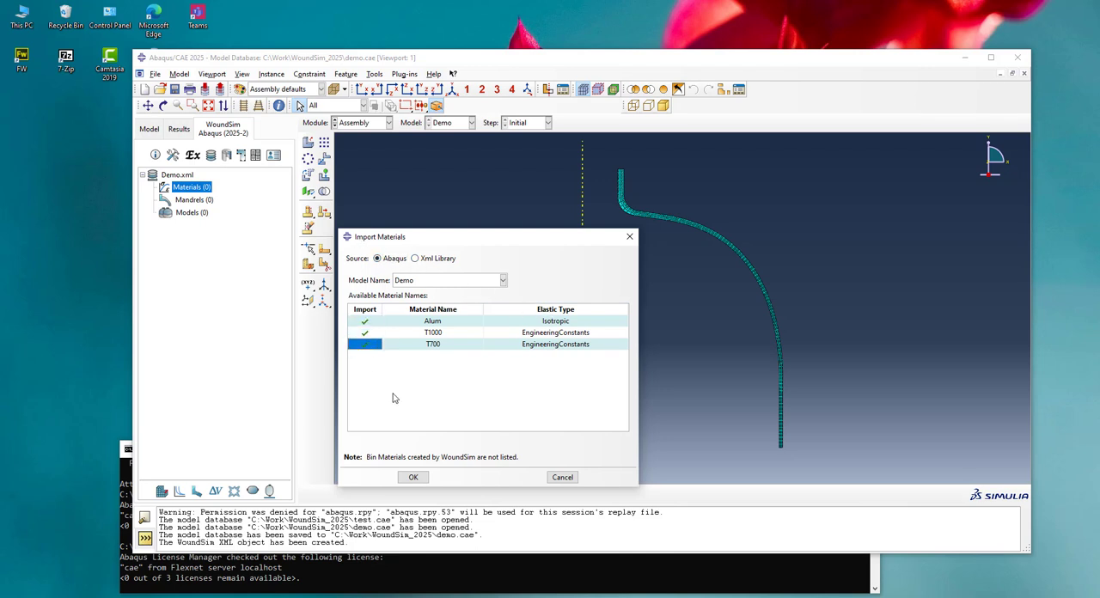
pyautogui.click(413, 477)
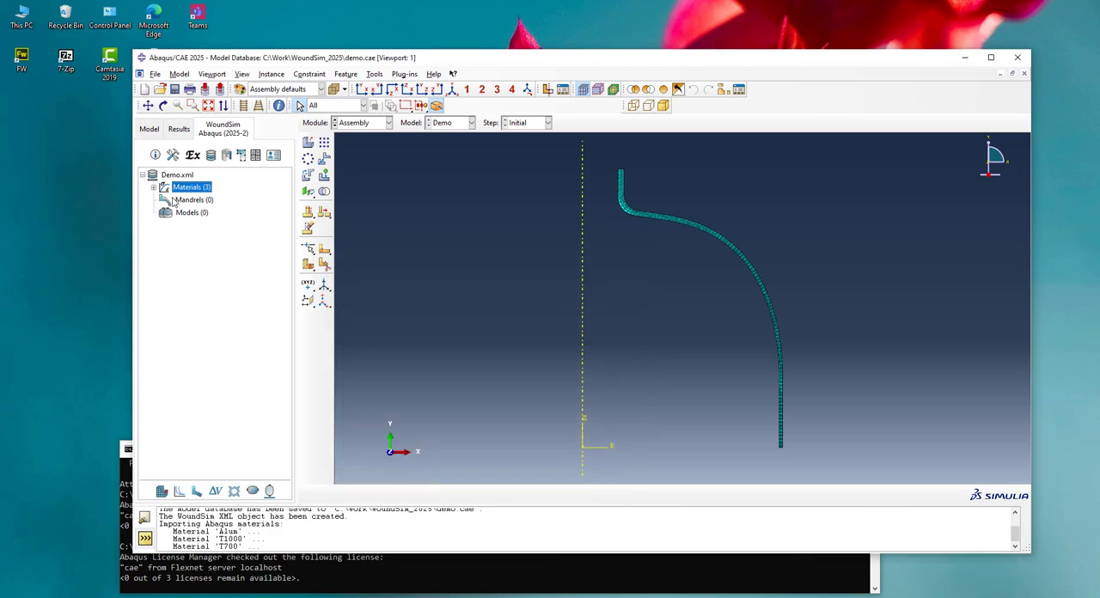
# Examine the imported T1000 material's elastic, expansion, conductivity, specific heat, fiber/matrix and failure properties without changing them
pyautogui.click(154, 187)
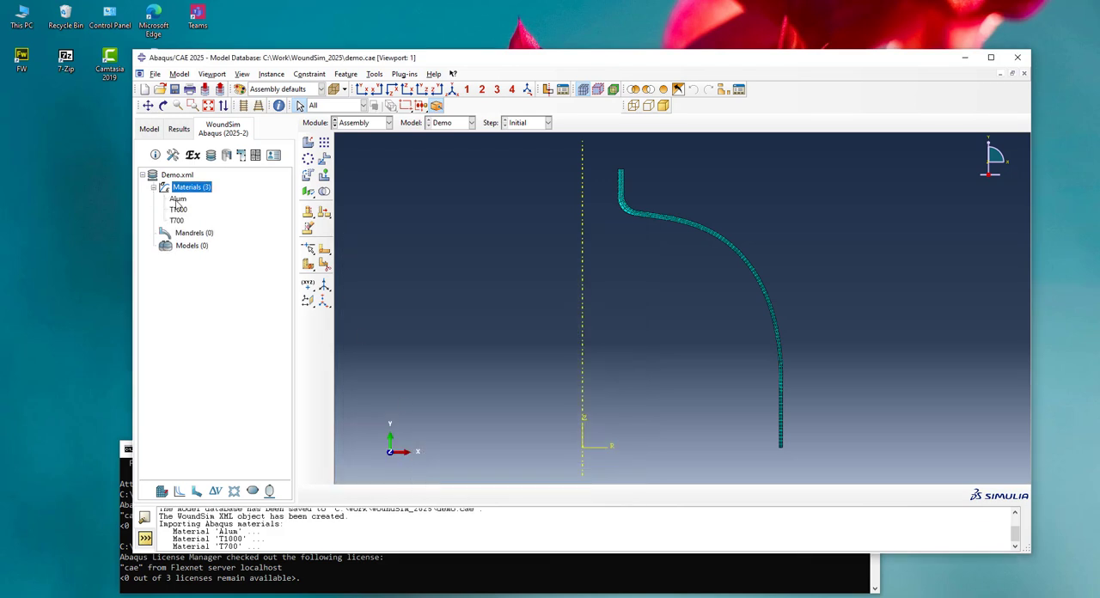
pyautogui.doubleClick(179, 210)
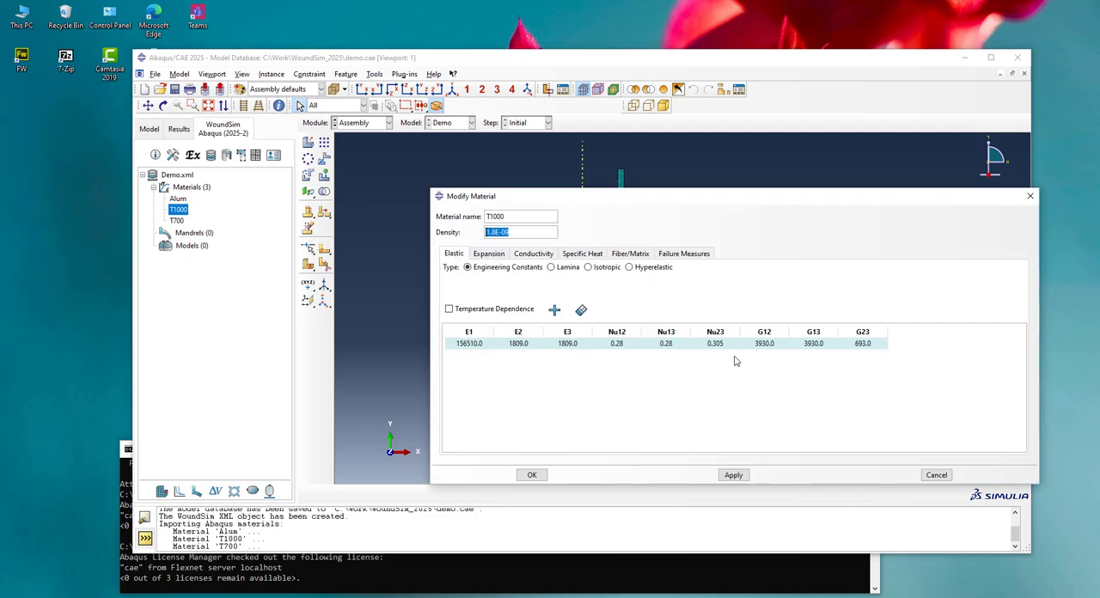
pyautogui.click(486, 256)
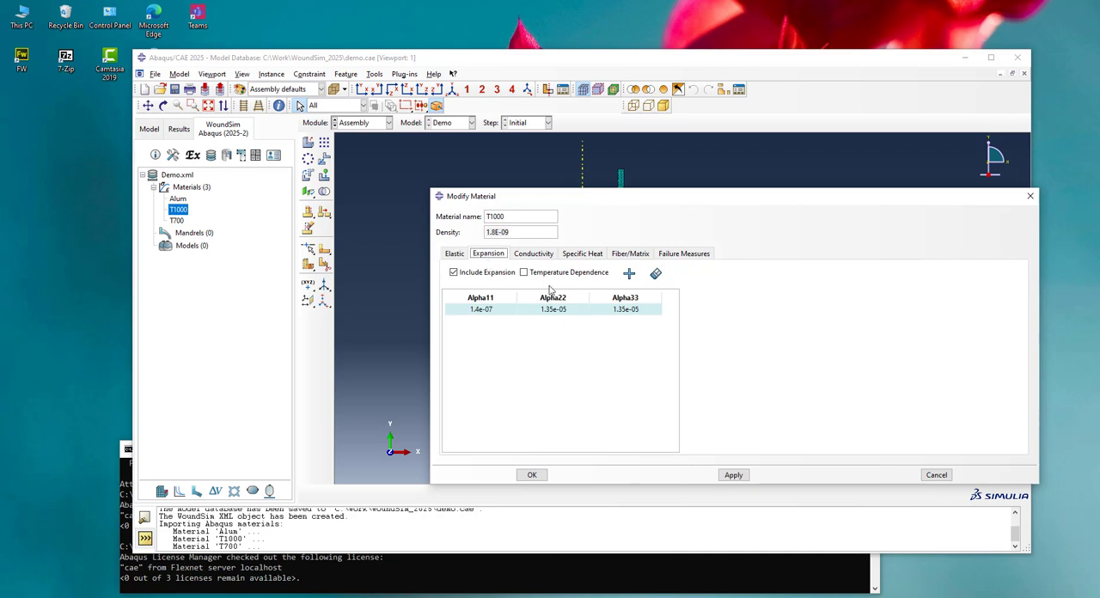
pyautogui.click(535, 256)
pyautogui.click(574, 256)
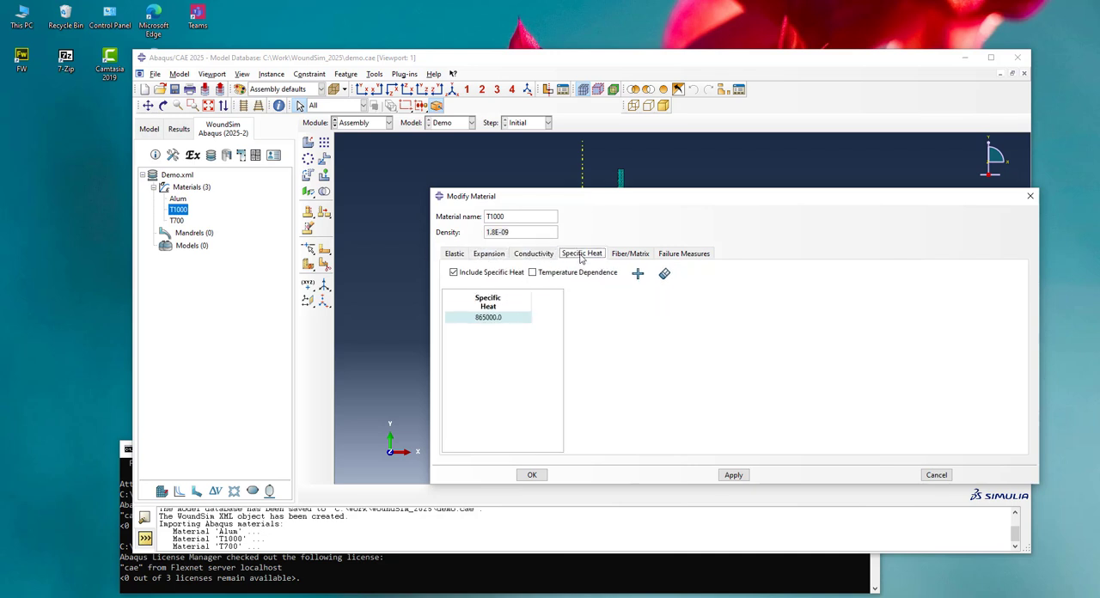
pyautogui.click(628, 256)
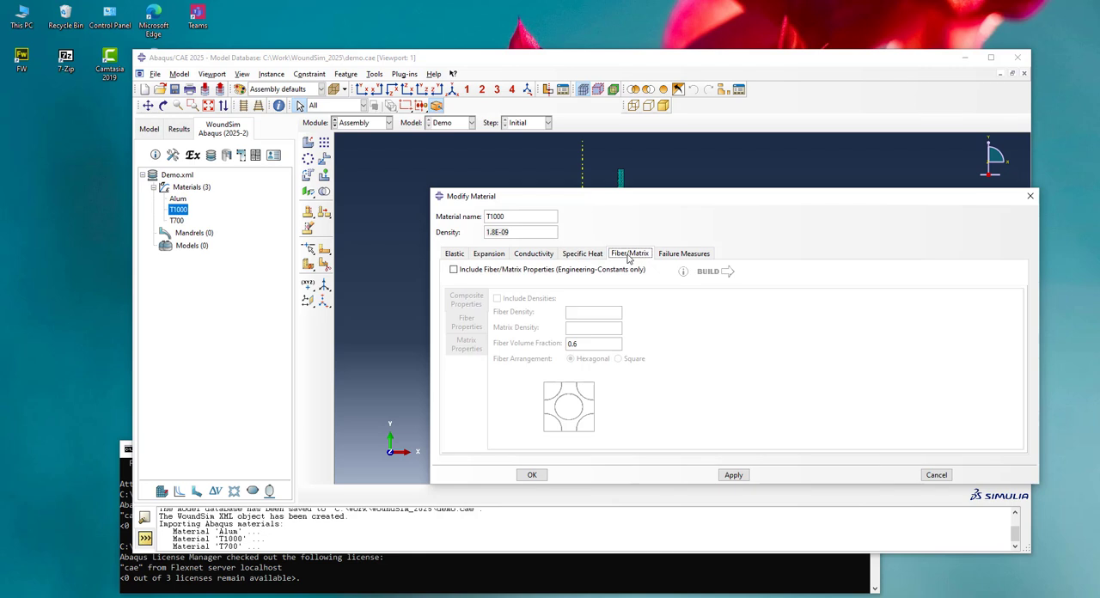
pyautogui.click(691, 255)
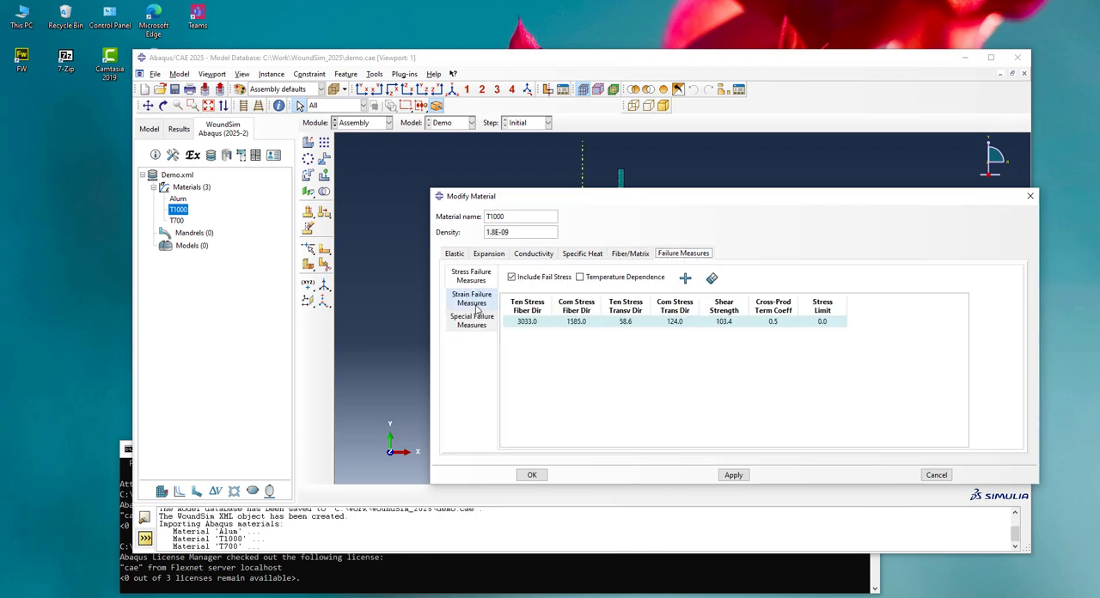
pyautogui.click(936, 476)
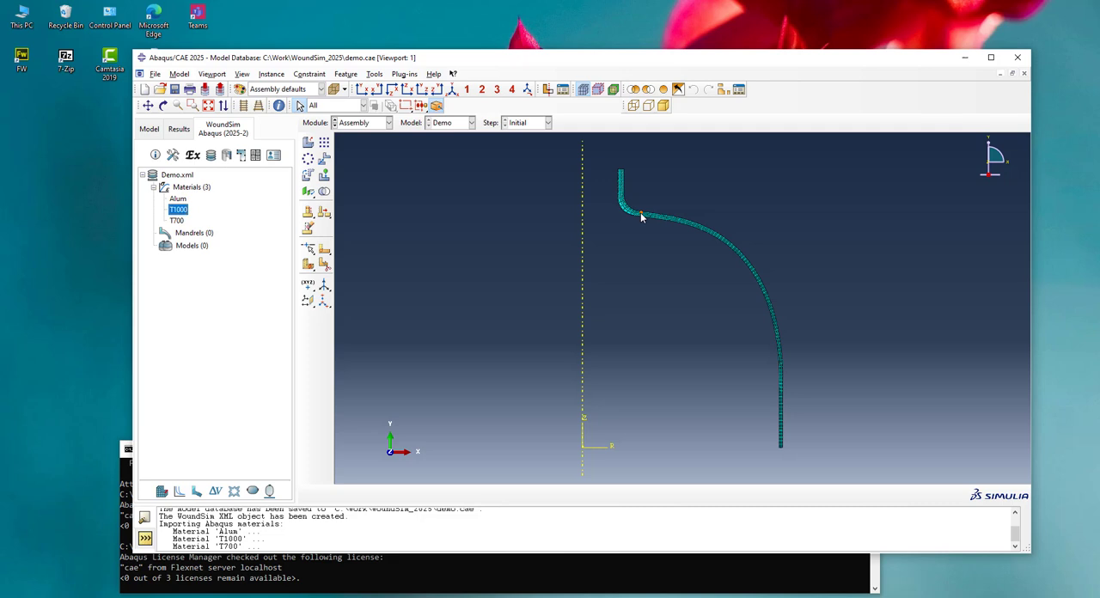
# Define Mandrel-1 as an axisymmetric Half Tank liner profile, filling its point table from the node set Liner_Half_2D-1.LinerNset
pyautogui.rightClick(193, 233)
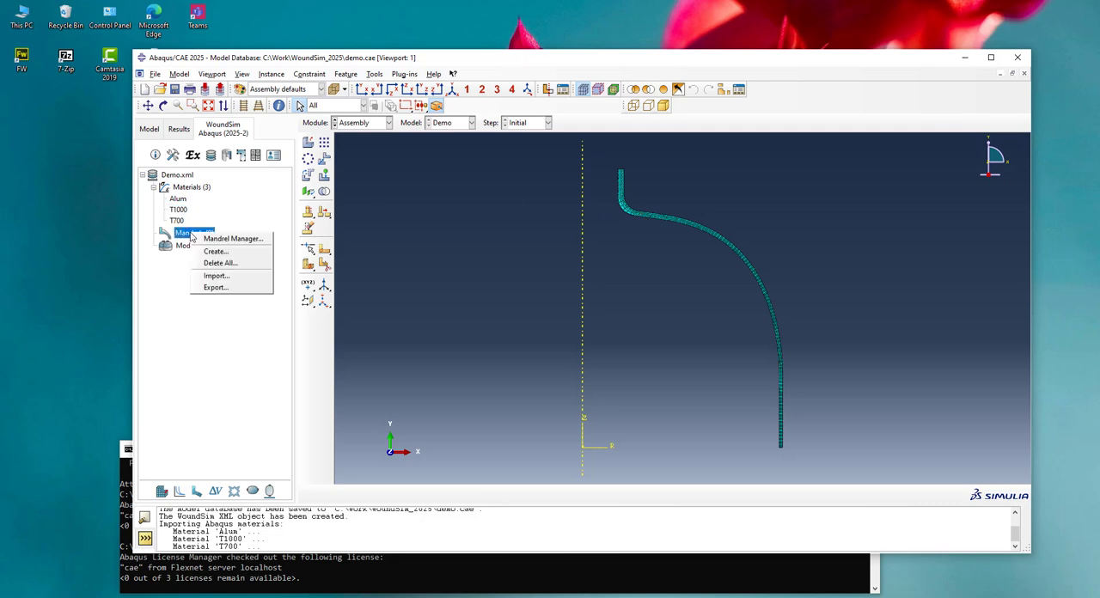
pyautogui.click(215, 252)
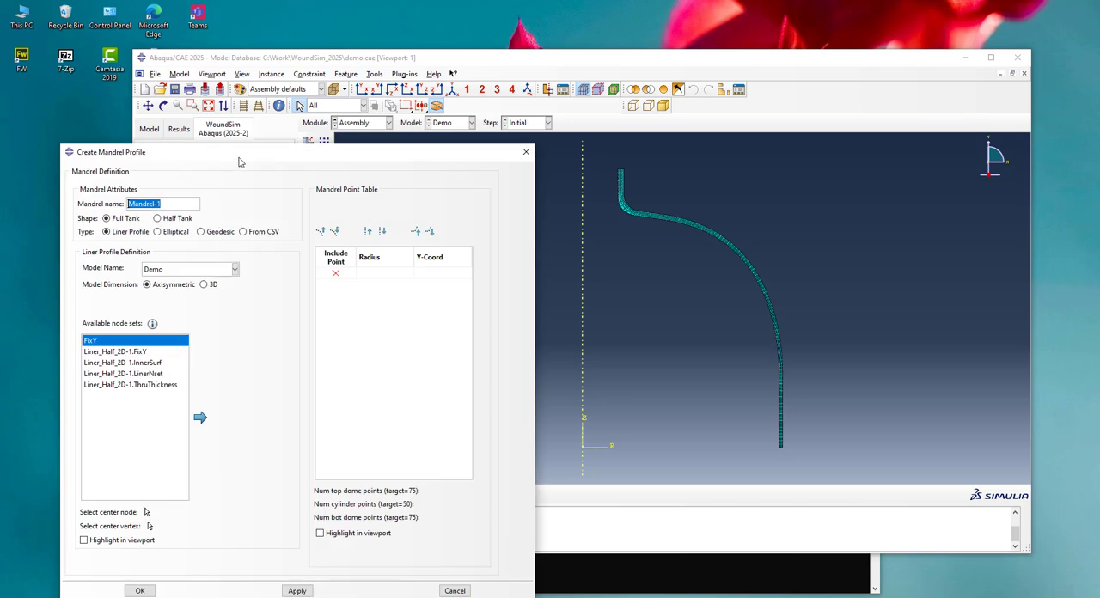
pyautogui.click(168, 160)
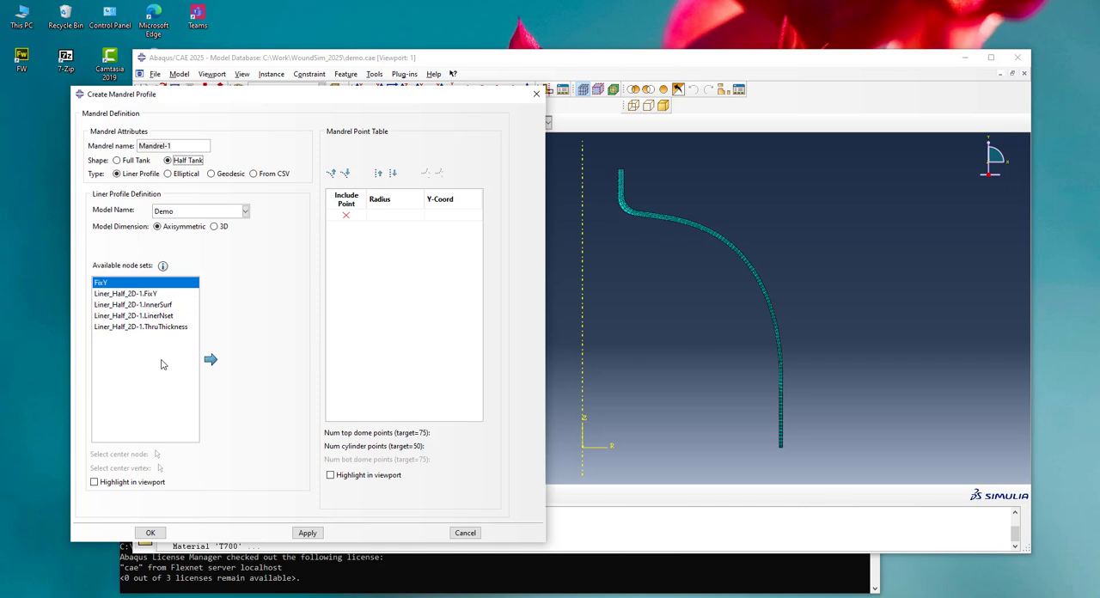
pyautogui.click(95, 483)
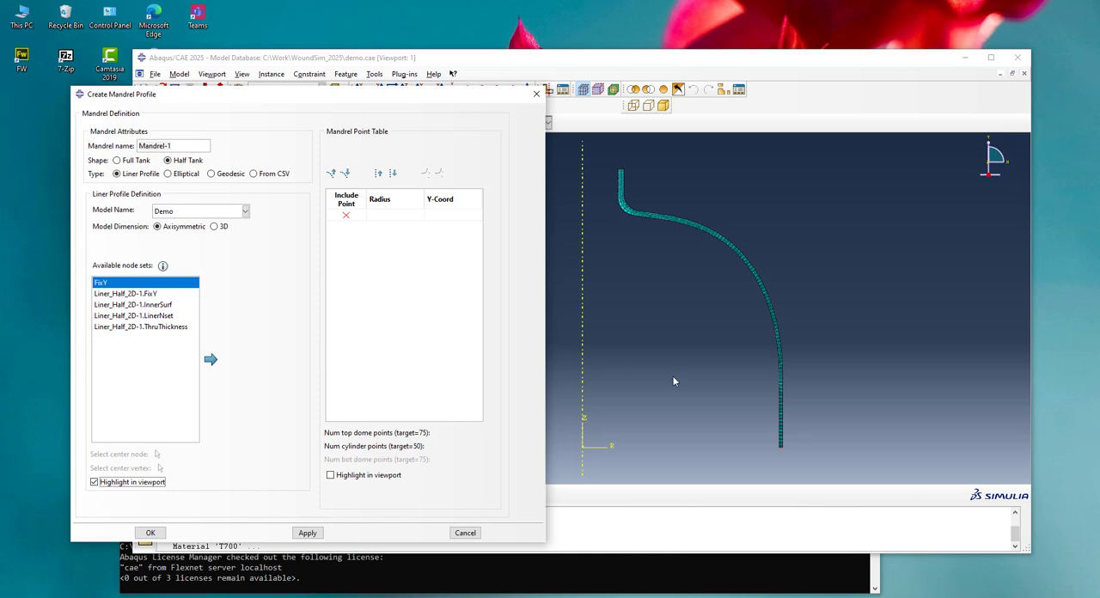
pyautogui.click(142, 294)
pyautogui.click(146, 305)
pyautogui.click(152, 316)
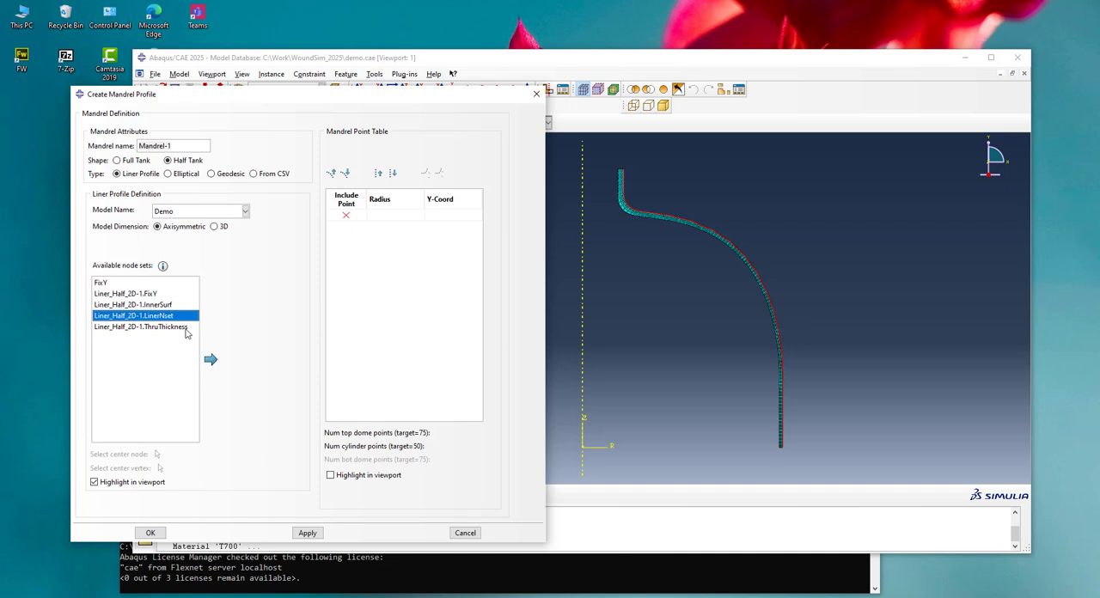
pyautogui.click(210, 361)
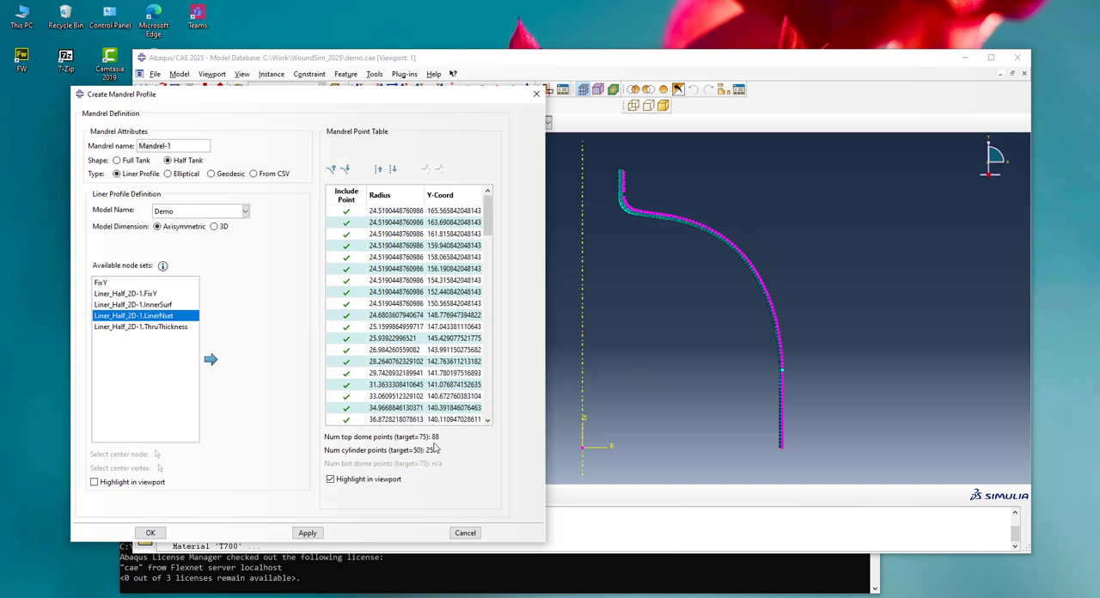
# Reduce the number of included dome and cylinder points in the mandrel point table and create the mandrel
pyautogui.click(347, 170)
pyautogui.scroll(5, 619, 196)
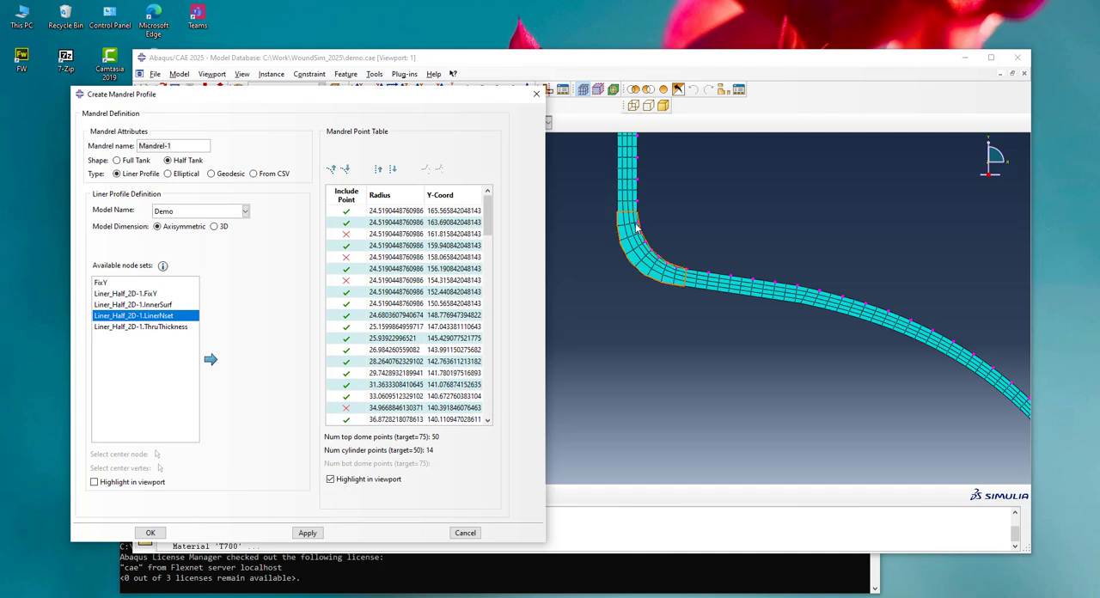
pyautogui.scroll(-6, 645, 228)
pyautogui.scroll(-2, 655, 191)
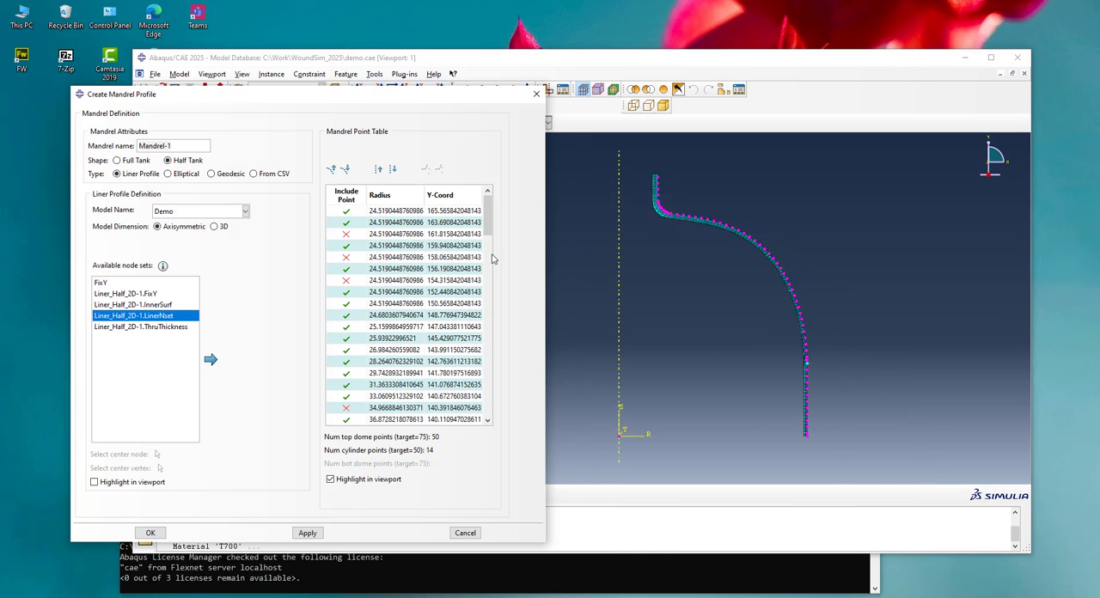
pyautogui.click(150, 532)
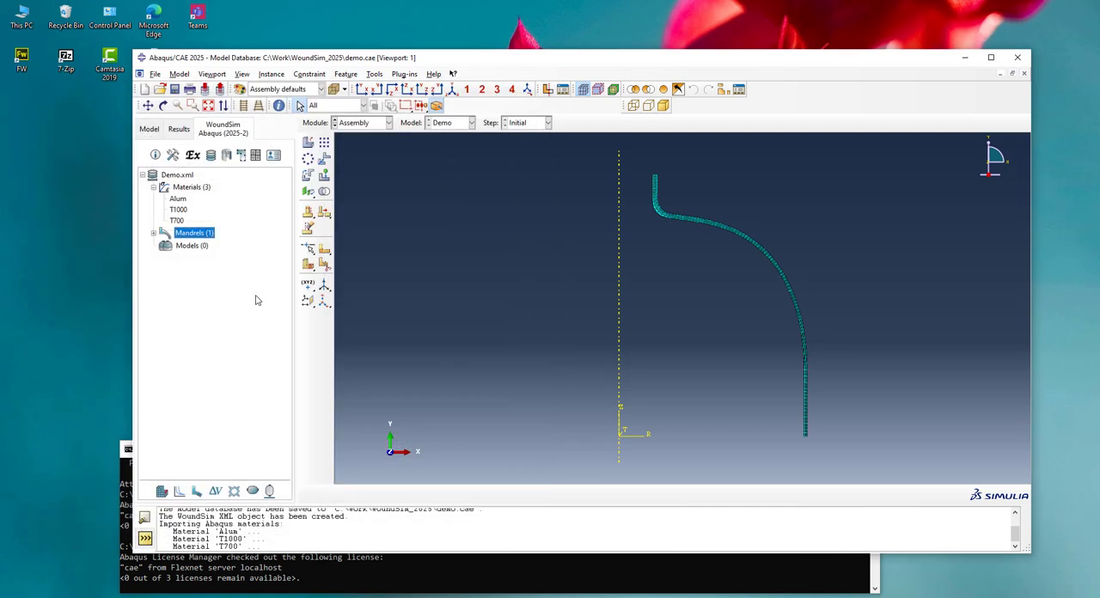
pyautogui.click(154, 233)
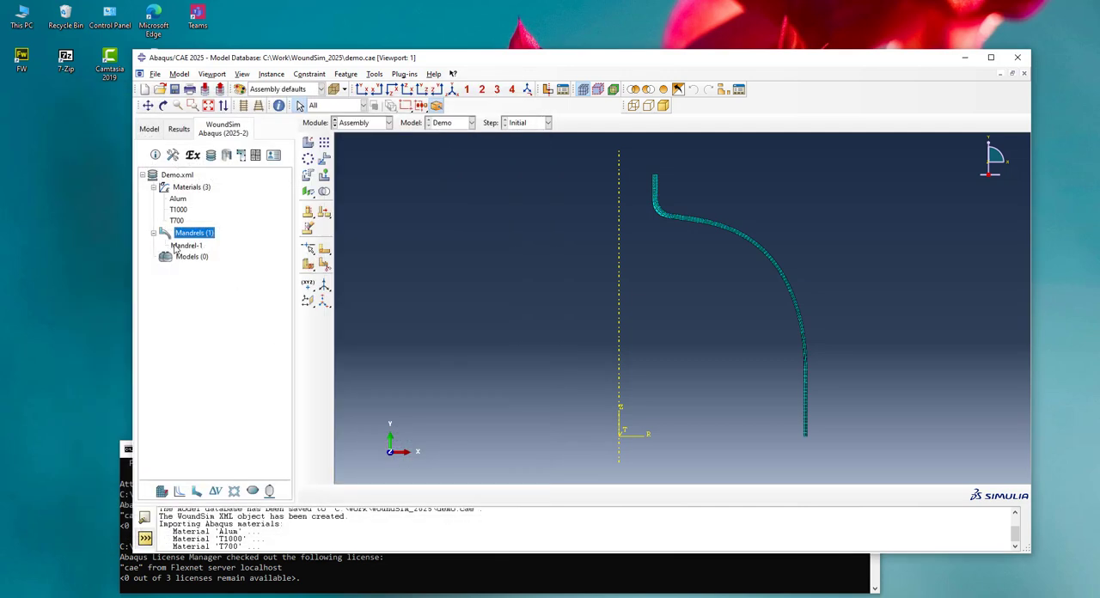
# Create an axisymmetric WoundSim model with the Static procedure, taking the name Demo from the existing MDB model
pyautogui.click(189, 258)
pyautogui.click(445, 126)
pyautogui.click(446, 128)
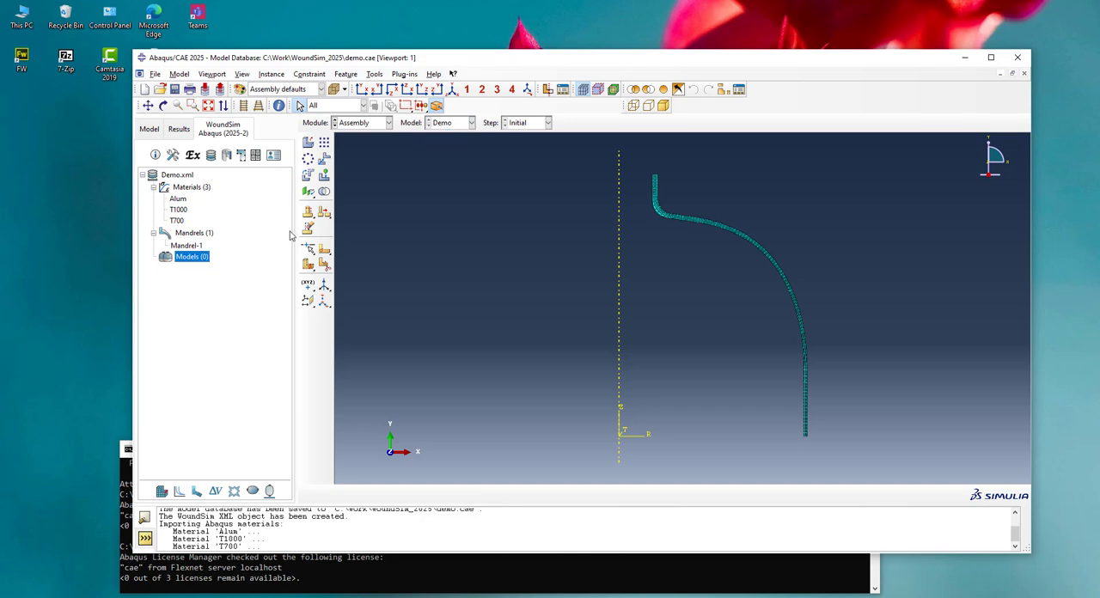
pyautogui.rightClick(190, 259)
pyautogui.click(214, 273)
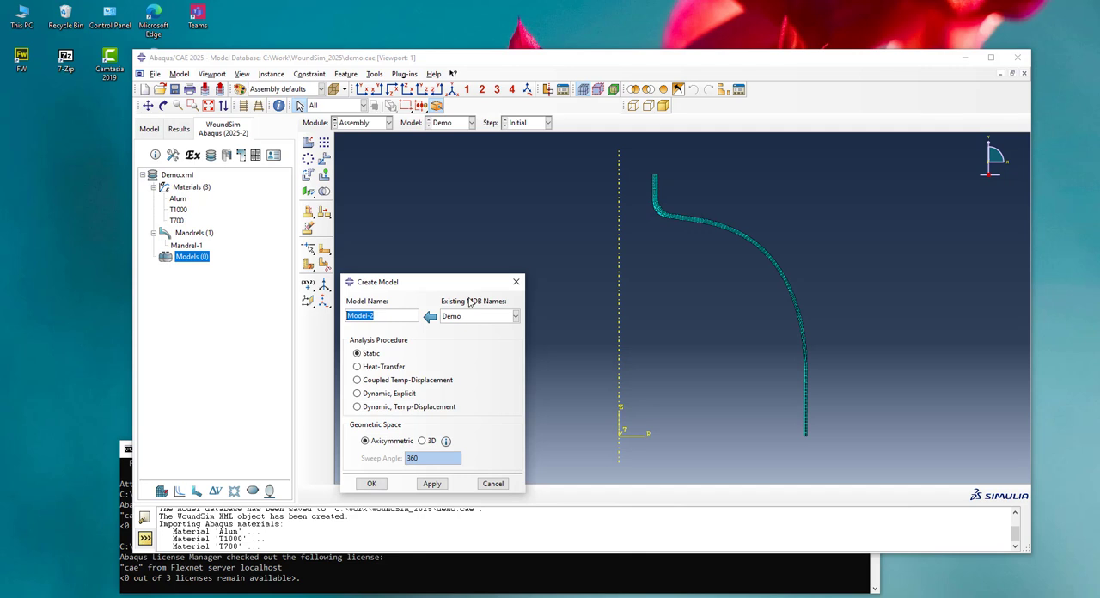
pyautogui.click(510, 317)
pyautogui.click(452, 330)
pyautogui.click(430, 317)
pyautogui.click(371, 484)
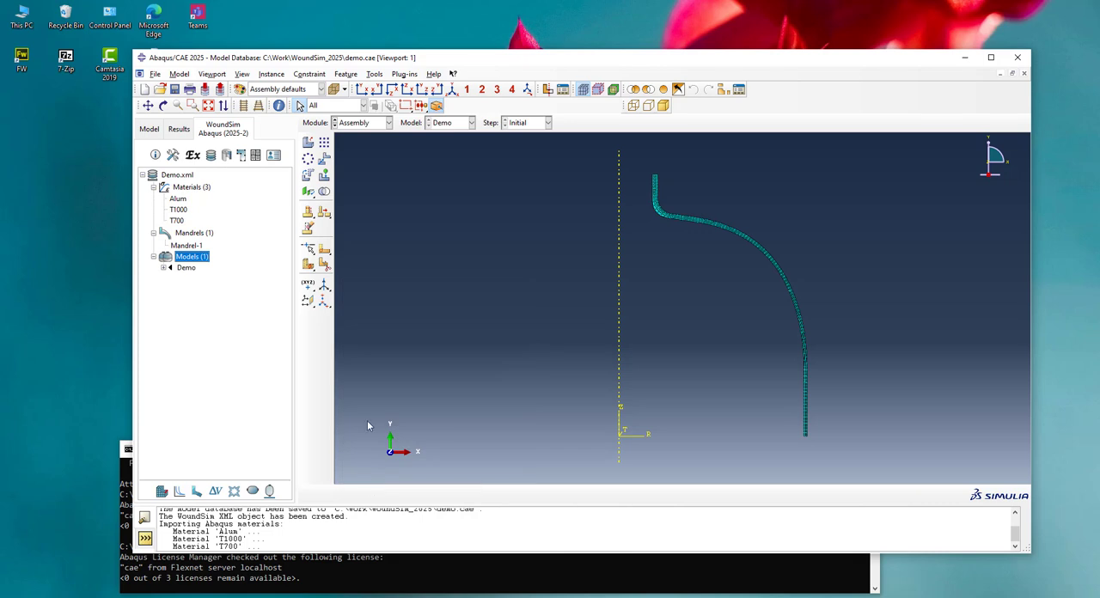
# Under the Demo model's FEA Model, create COPV-1 on Mandrel-1 with Continuum geometry
pyautogui.click(164, 269)
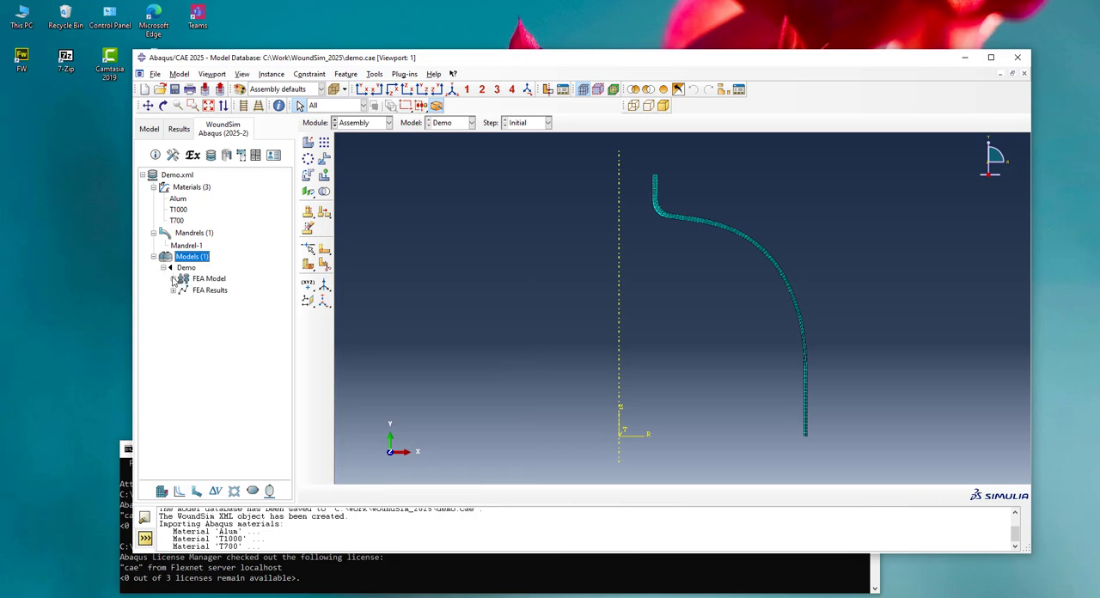
pyautogui.click(174, 278)
pyautogui.click(174, 346)
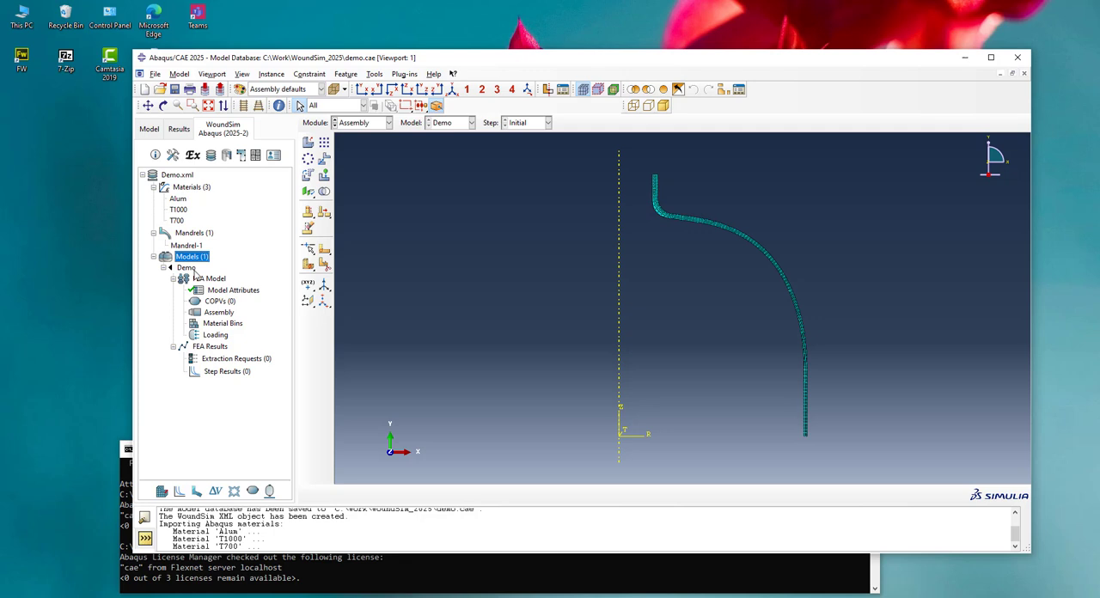
pyautogui.rightClick(220, 301)
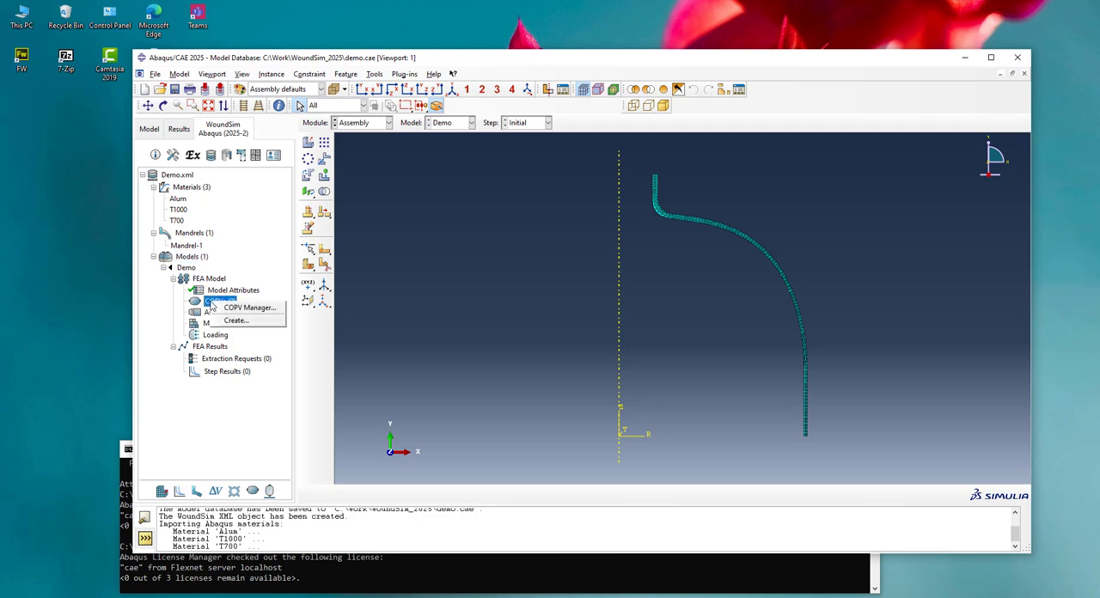
pyautogui.click(234, 323)
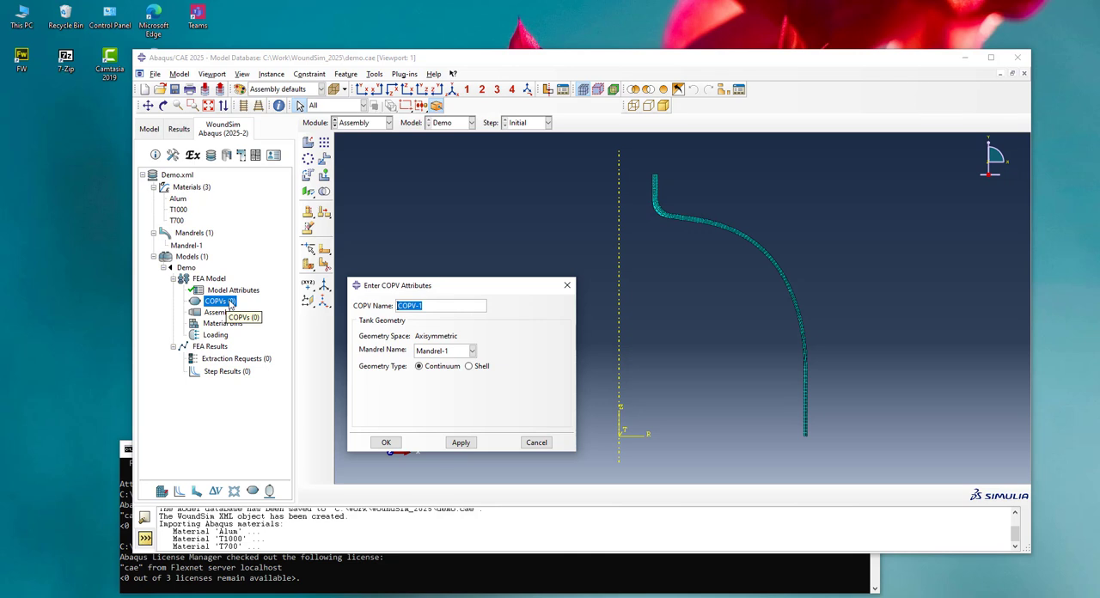
pyautogui.click(445, 354)
pyautogui.click(436, 368)
pyautogui.click(424, 355)
pyautogui.click(426, 356)
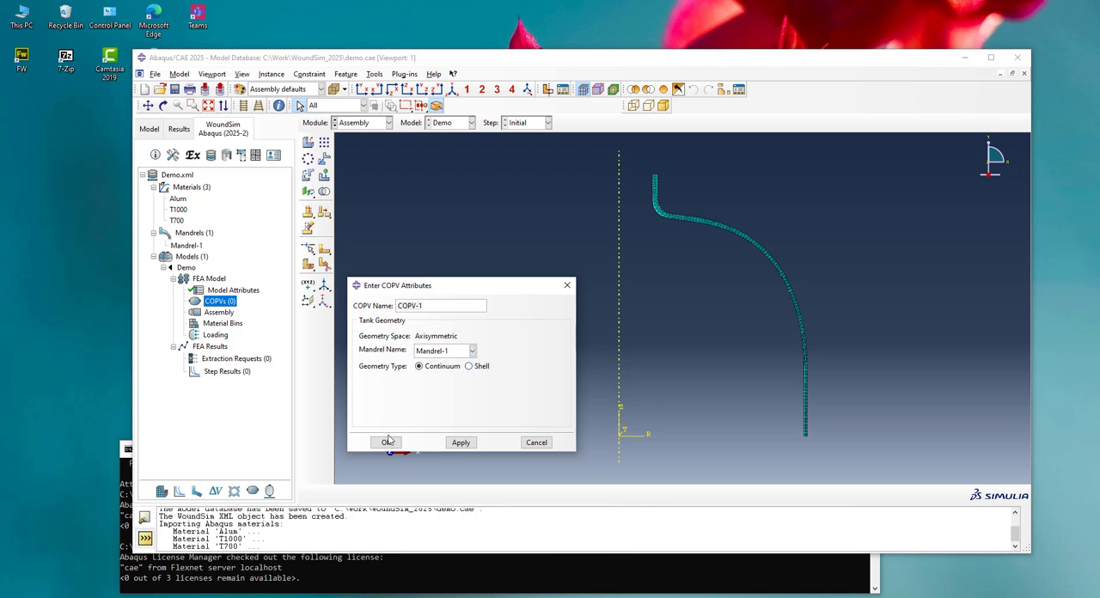
pyautogui.click(386, 442)
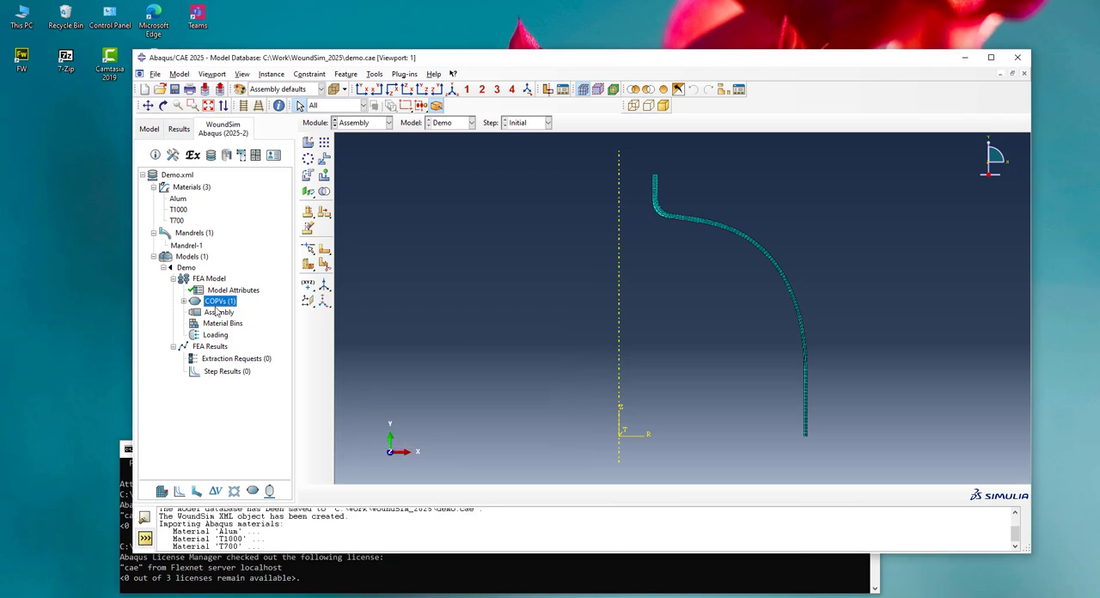
# Open COPV-1's composite layup and add a first Helical_Geodesic layer with By-Angle end positions
pyautogui.click(183, 300)
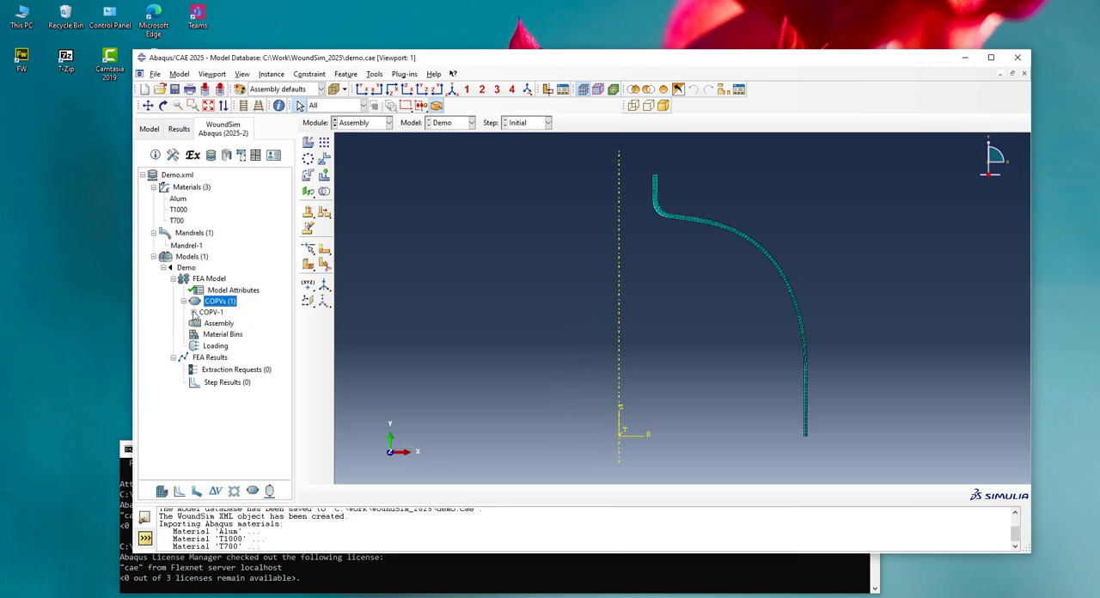
pyautogui.click(194, 313)
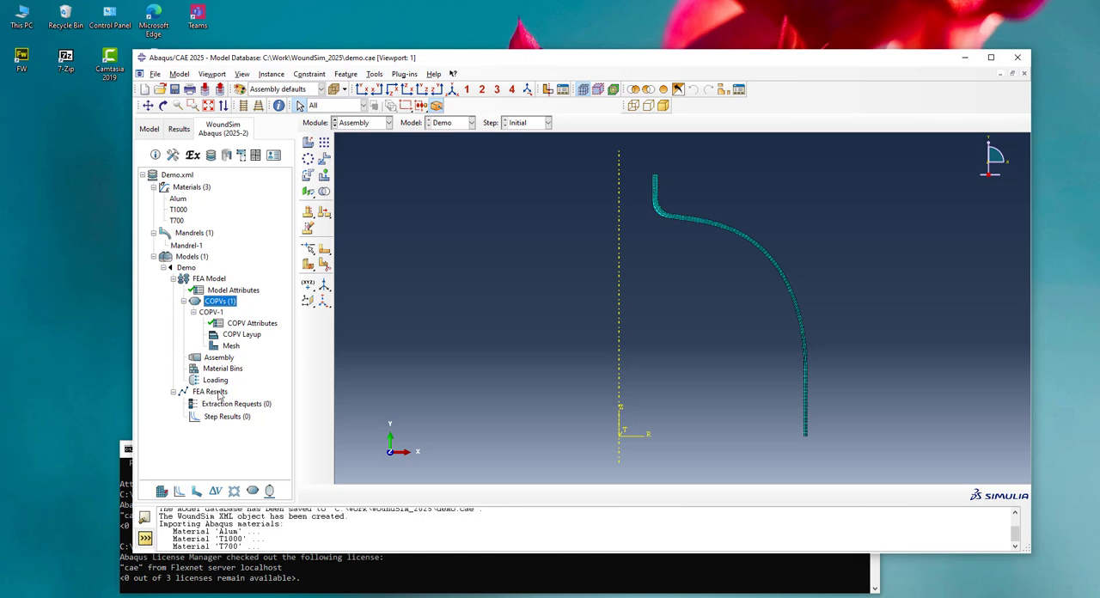
pyautogui.click(234, 338)
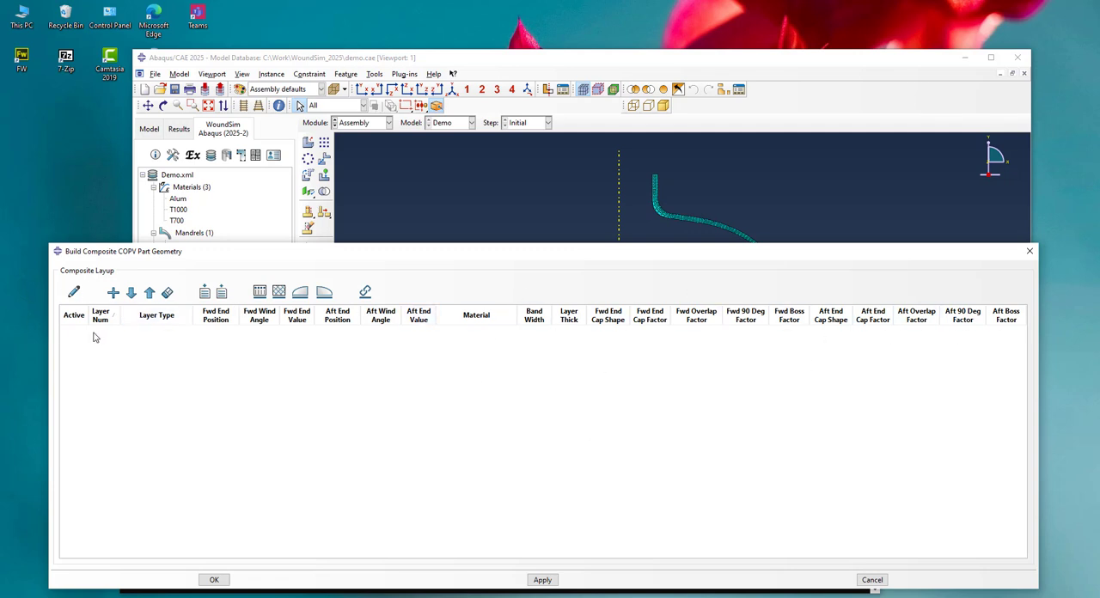
pyautogui.click(114, 294)
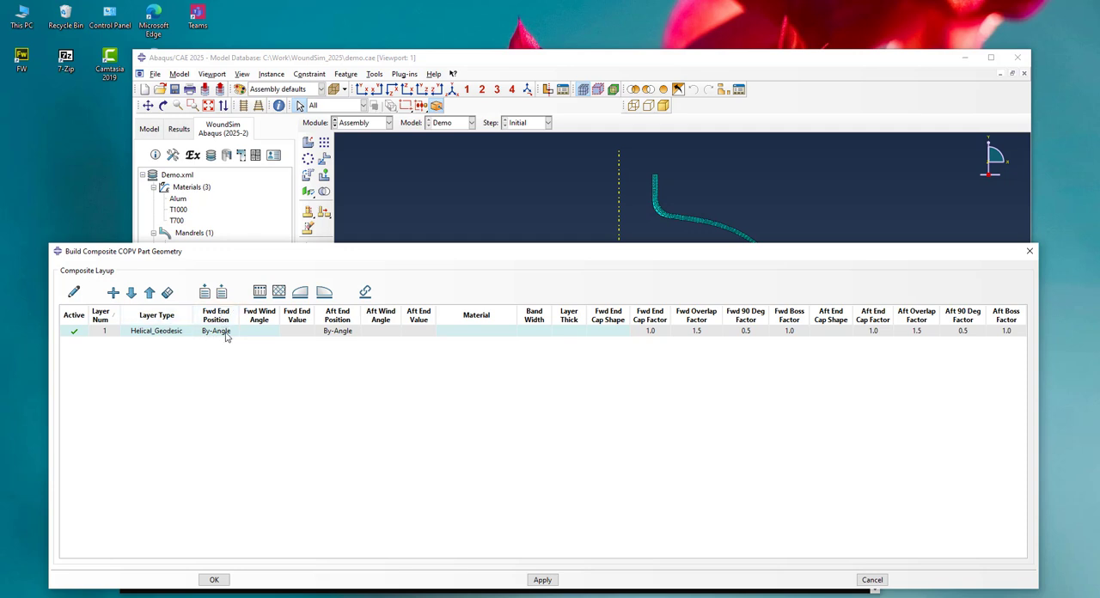
# Set layer 1's forward wind angle to 15.0 and its material to T1000
pyautogui.click(274, 334)
pyautogui.press('Tab')
pyautogui.click(391, 335)
pyautogui.click(478, 335)
pyautogui.click(478, 337)
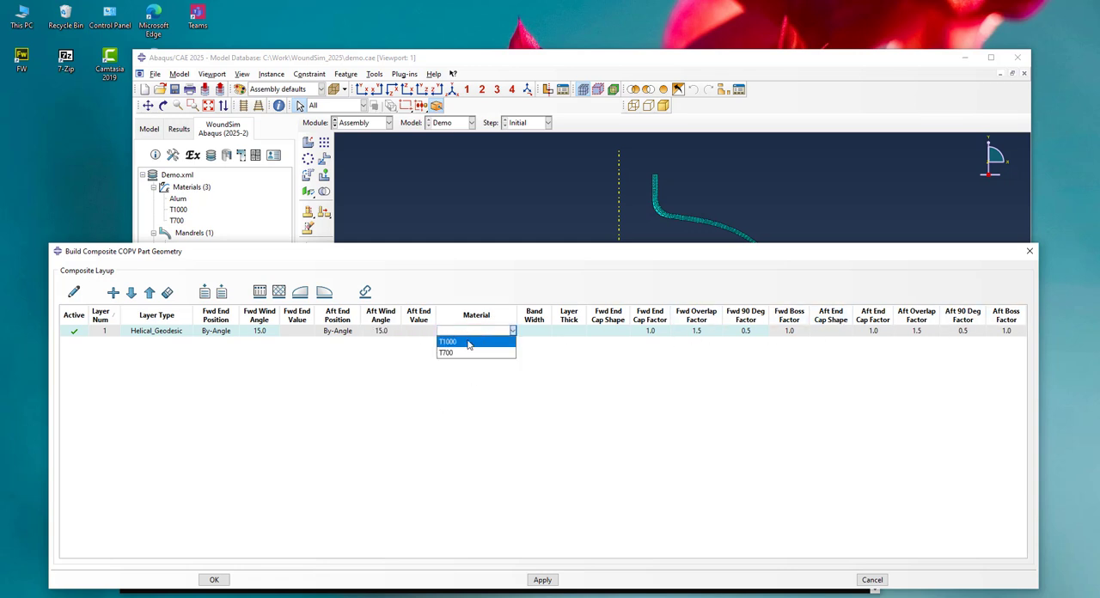
pyautogui.click(467, 343)
# Give layer 1 a band width of 10.0, a thickness of 1.0 and a Rounded forward end cap shape
pyautogui.click(541, 331)
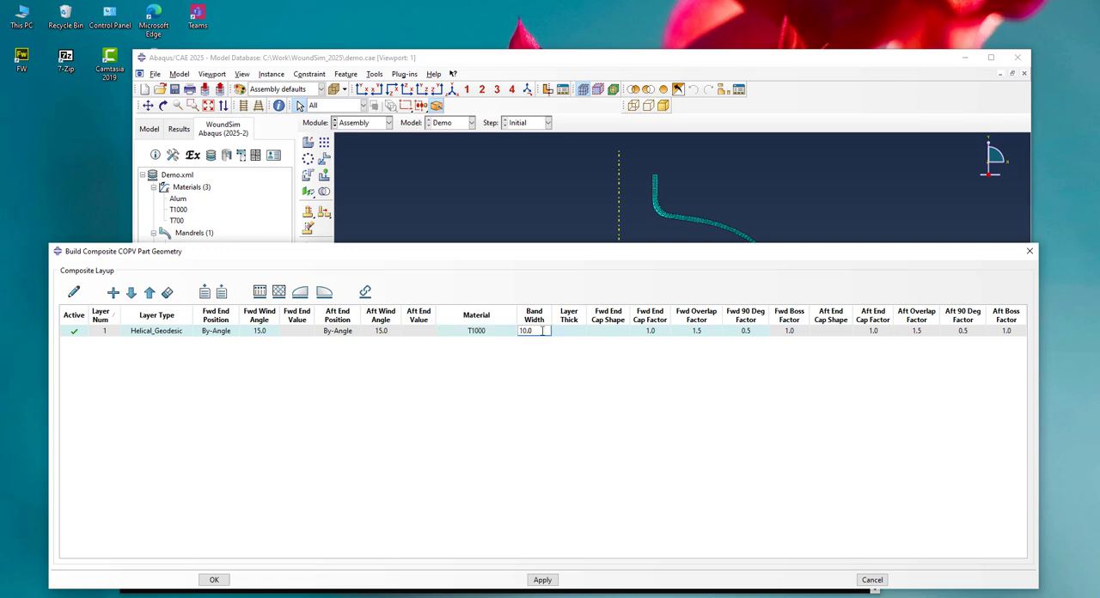
pyautogui.click(580, 334)
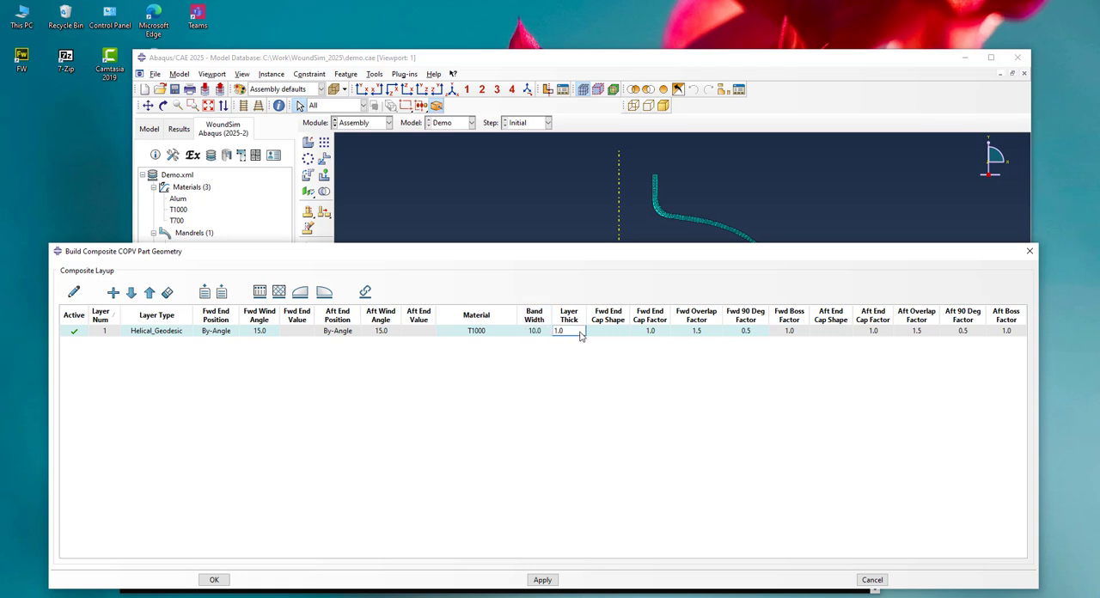
pyautogui.click(612, 335)
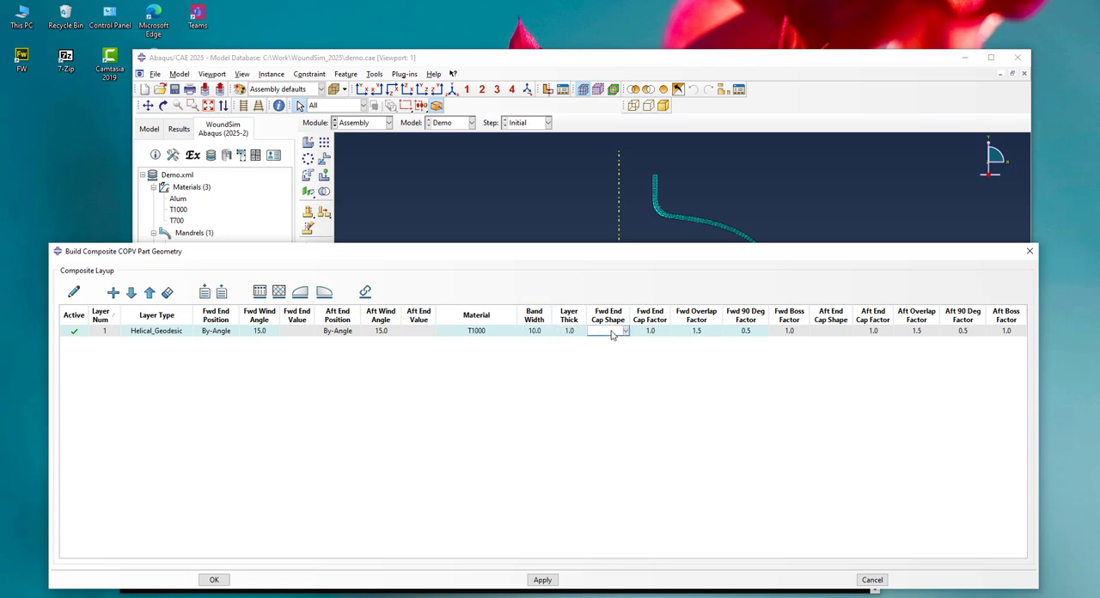
pyautogui.click(612, 335)
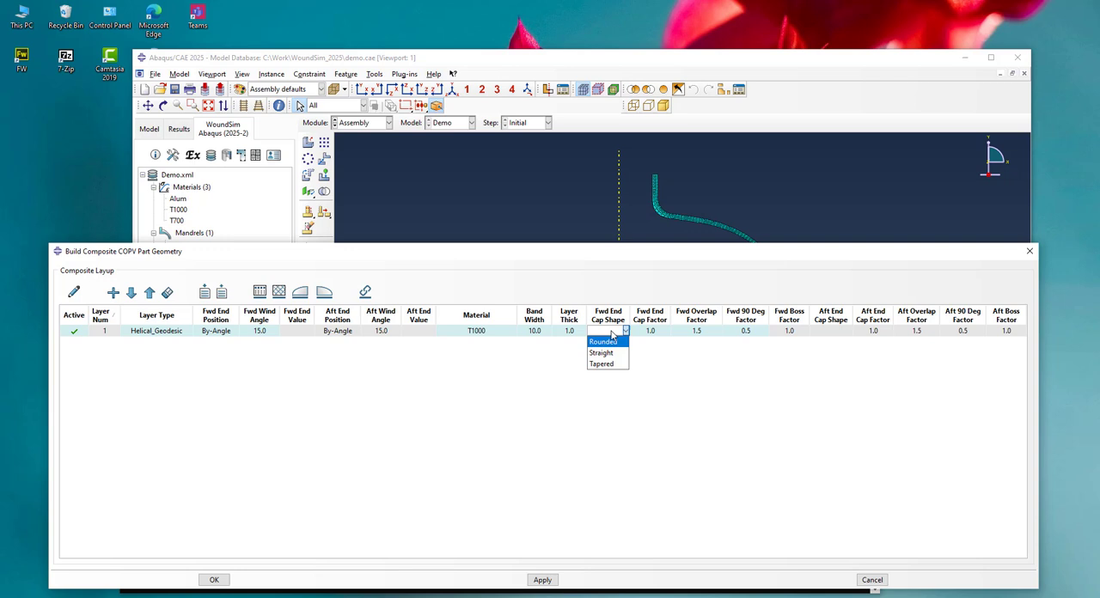
pyautogui.click(612, 343)
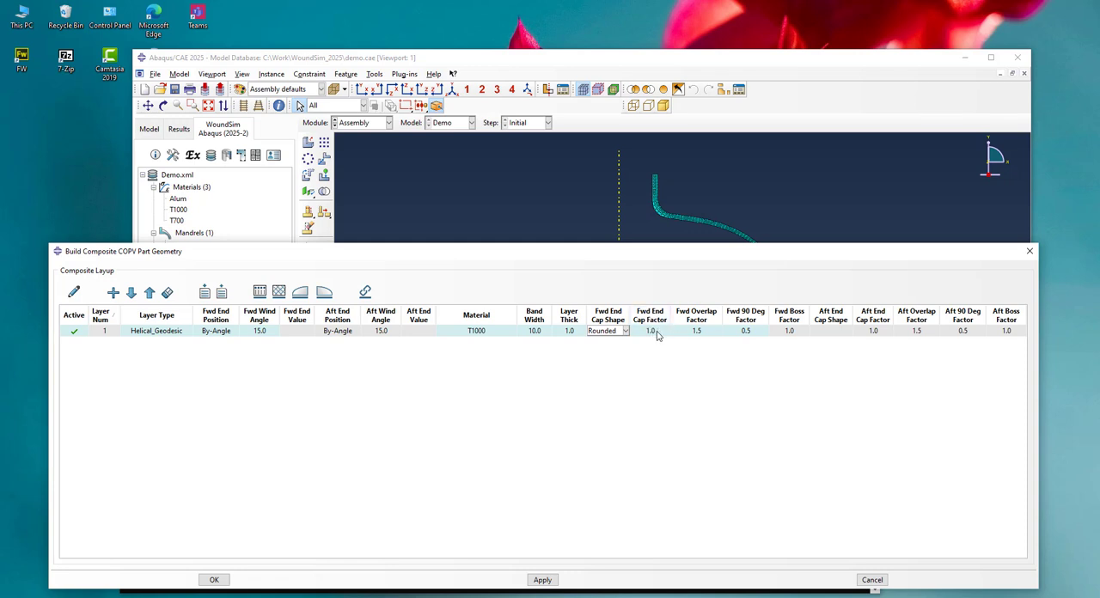
# Review layer 1's aft end cap values and hide the aft end cap columns from the layup table
pyautogui.click(798, 338)
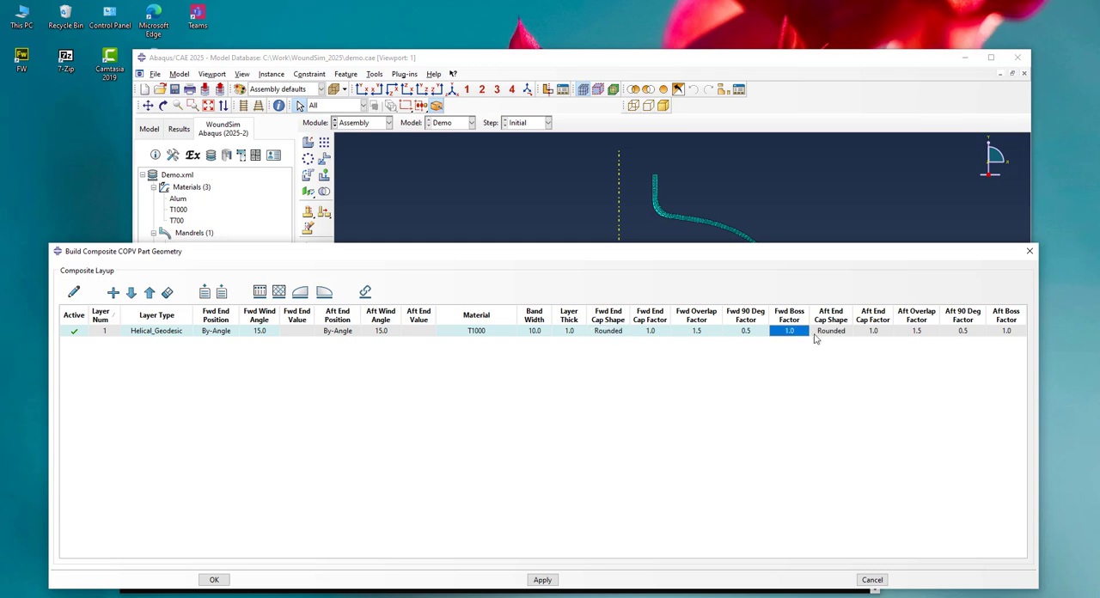
pyautogui.click(953, 335)
pyautogui.click(1017, 334)
pyautogui.click(963, 335)
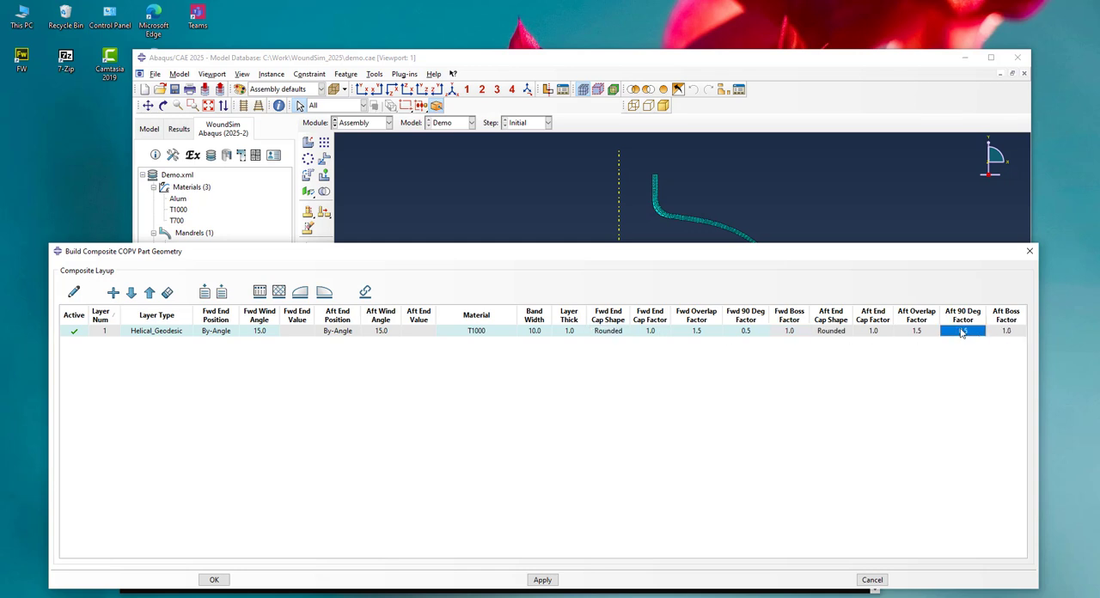
pyautogui.click(922, 335)
pyautogui.click(846, 335)
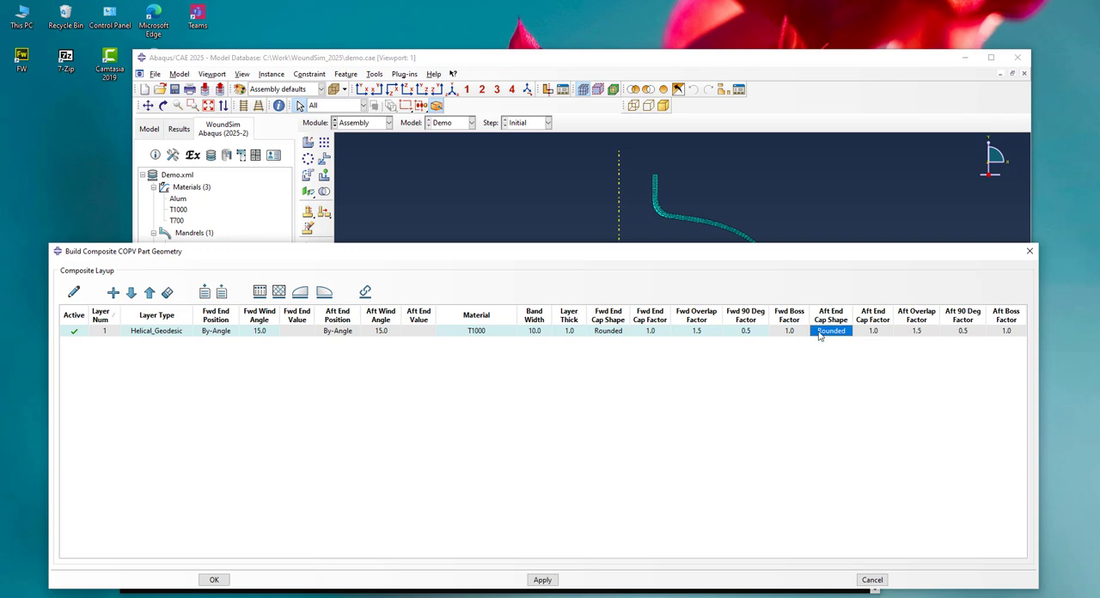
pyautogui.click(806, 335)
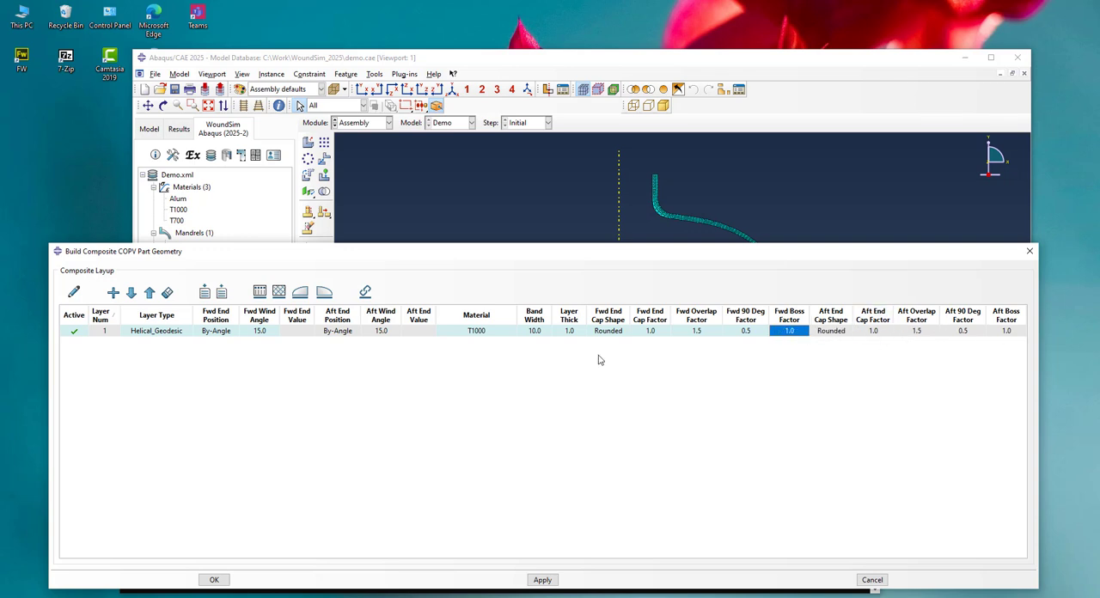
pyautogui.click(324, 293)
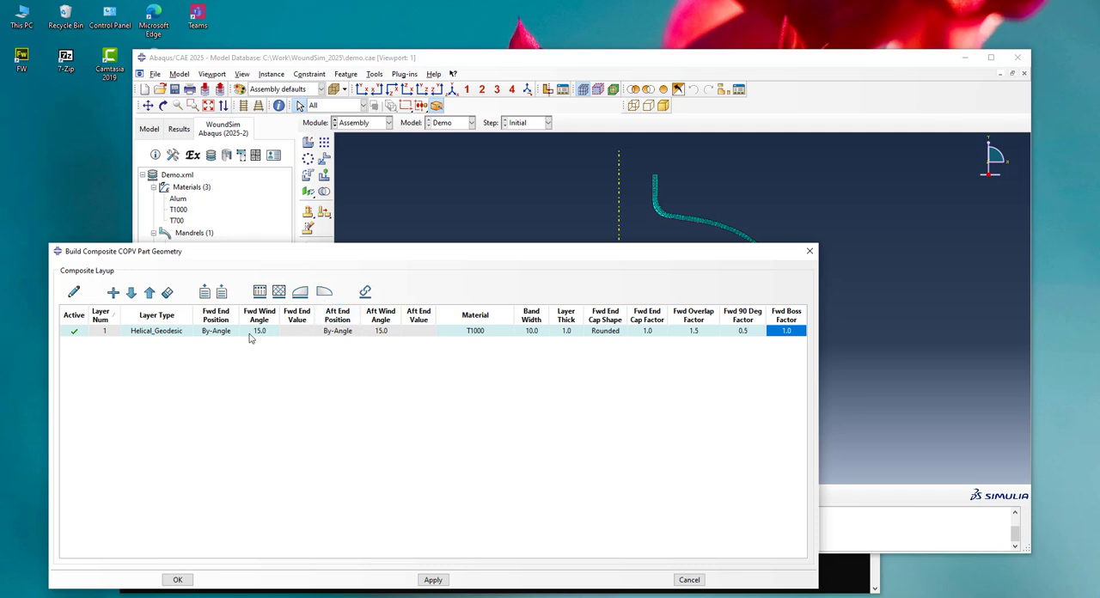
# Plot the COPV-1 layer profile, place the plot beside the layup table and examine the layer end near the boss
pyautogui.click(74, 293)
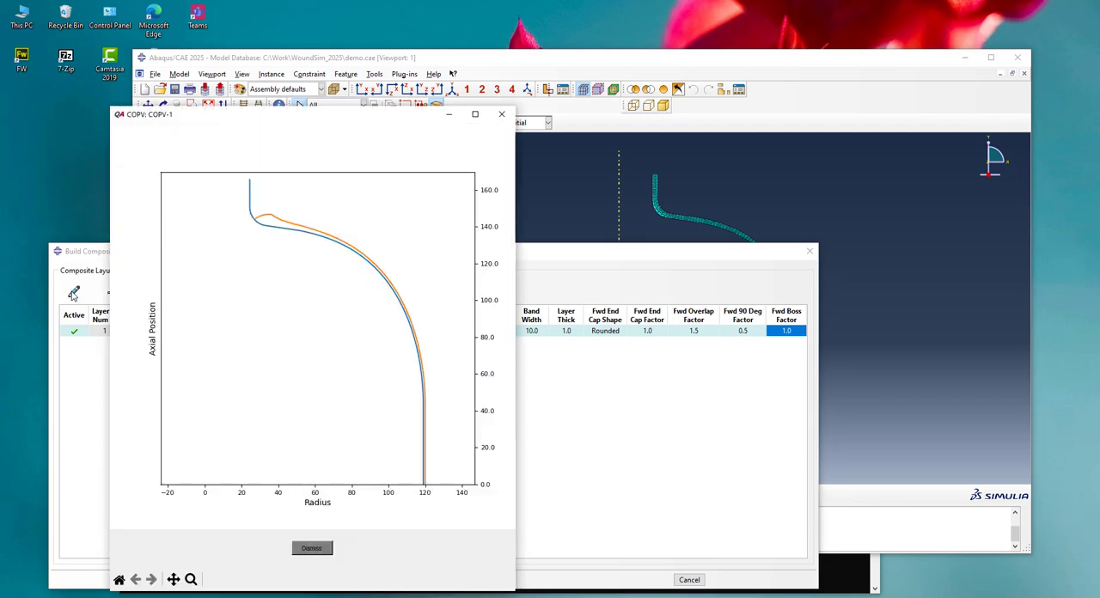
pyautogui.moveTo(286, 128); pyautogui.dragTo(889, 119)
pyautogui.moveTo(457, 250); pyautogui.dragTo(427, 190)
pyautogui.click(1055, 159)
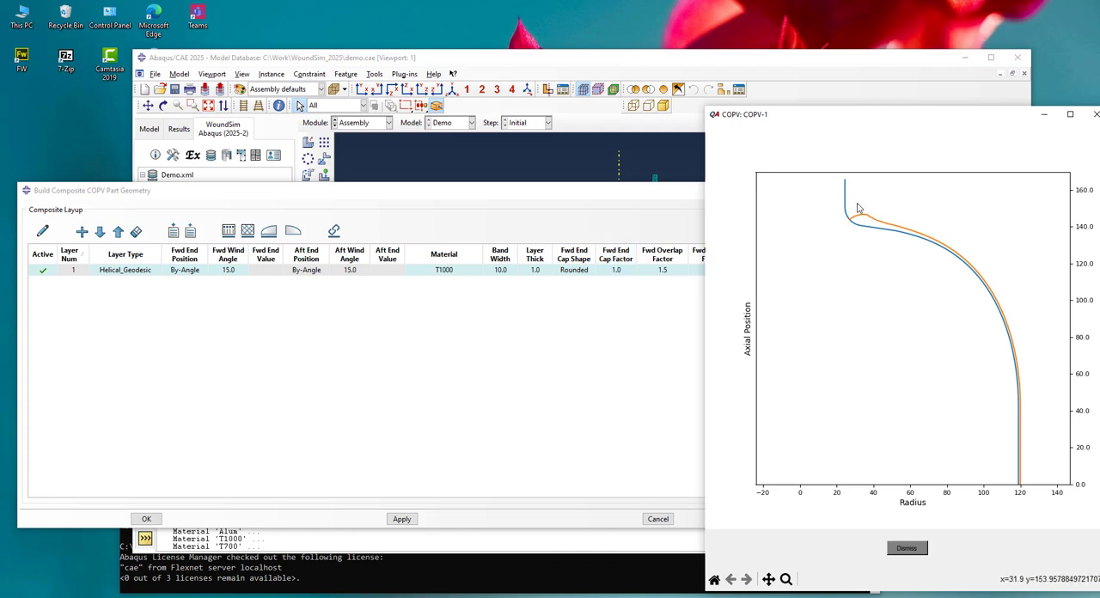
pyautogui.scroll(5, 857, 208)
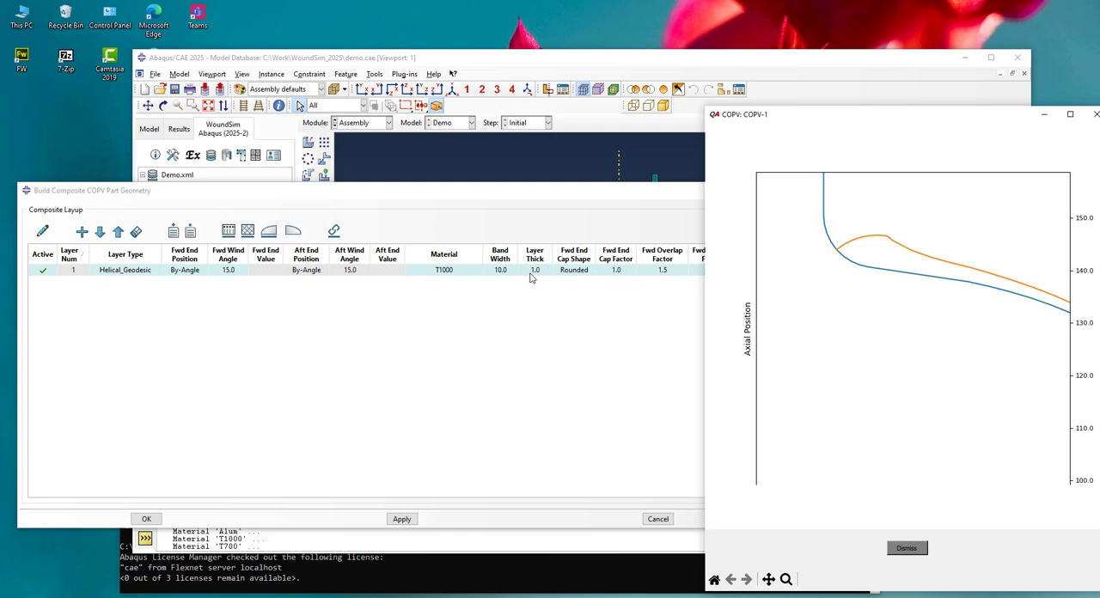
# Set layer 1's forward end cap factor to 1.3 and redraw the profile plot
pyautogui.click(612, 271)
pyautogui.click(615, 271)
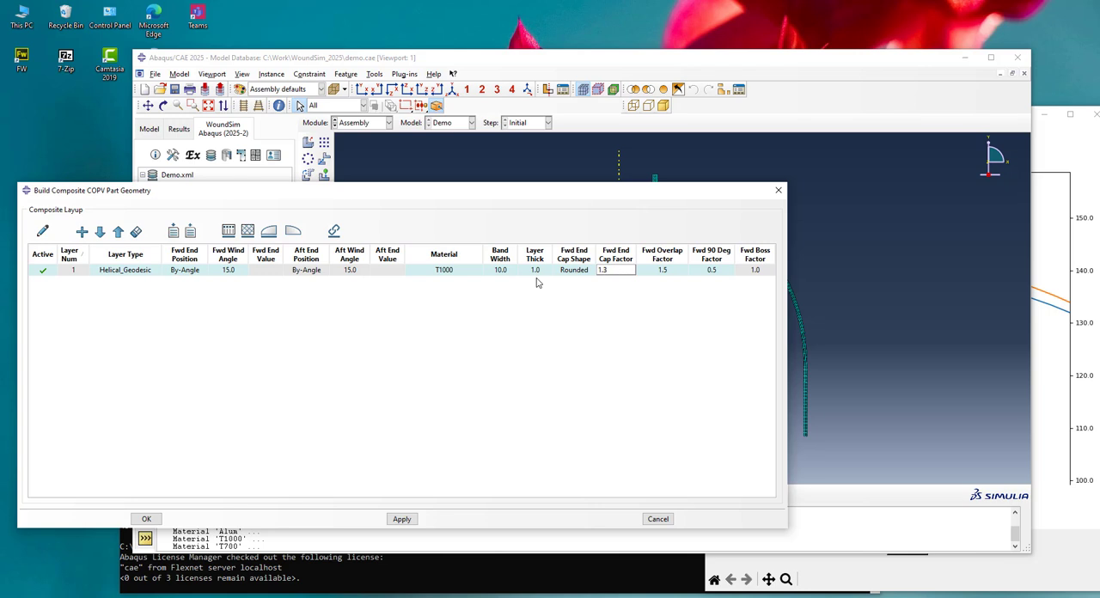
pyautogui.click(44, 229)
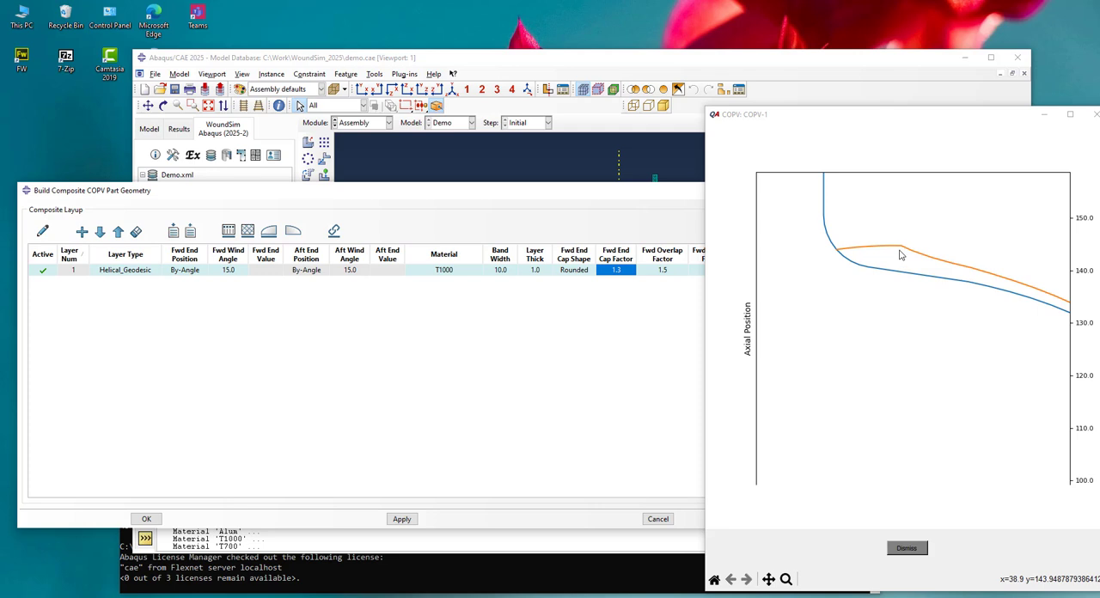
# Change layer 1's forward end position to To-Boss
pyautogui.click(187, 273)
pyautogui.click(188, 273)
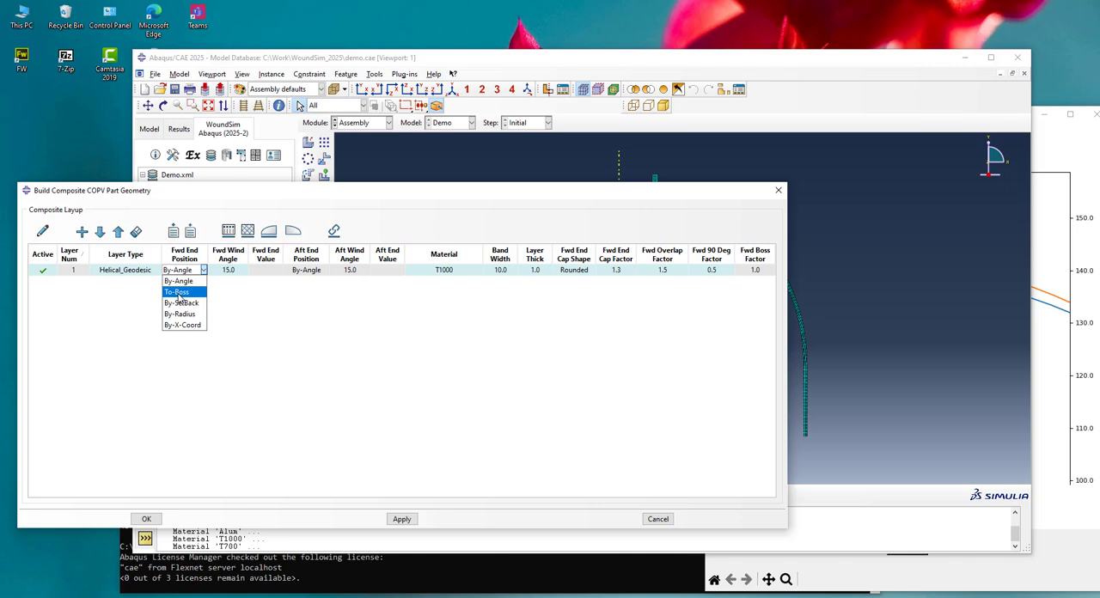
pyautogui.click(178, 292)
pyautogui.click(271, 272)
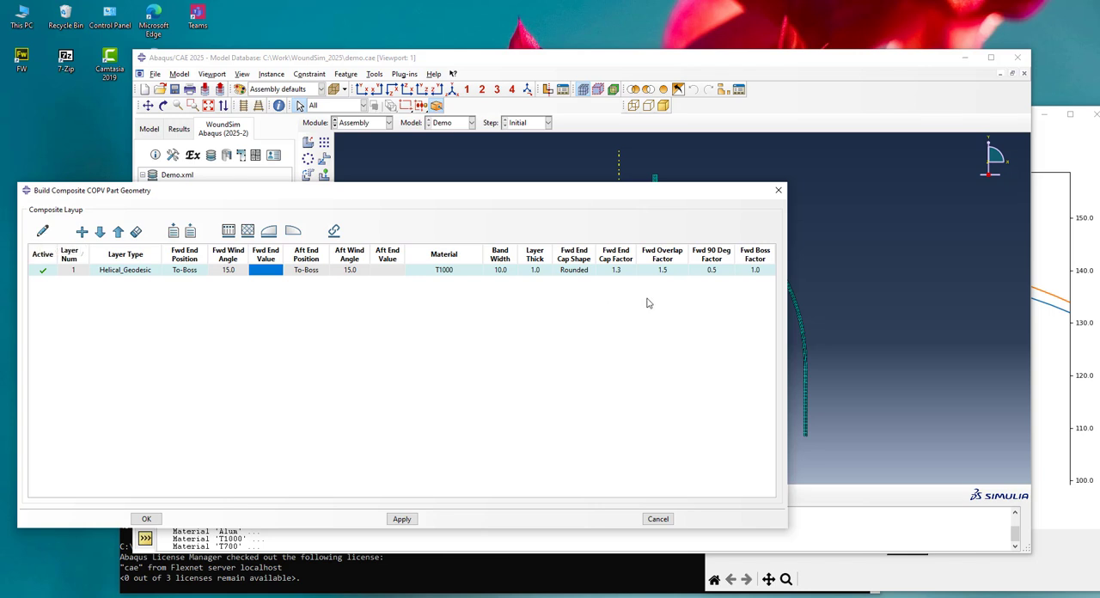
# Try the Straight forward end cap shape on layer 1, return it to Rounded and redraw the profile plot
pyautogui.click(585, 273)
pyautogui.click(585, 272)
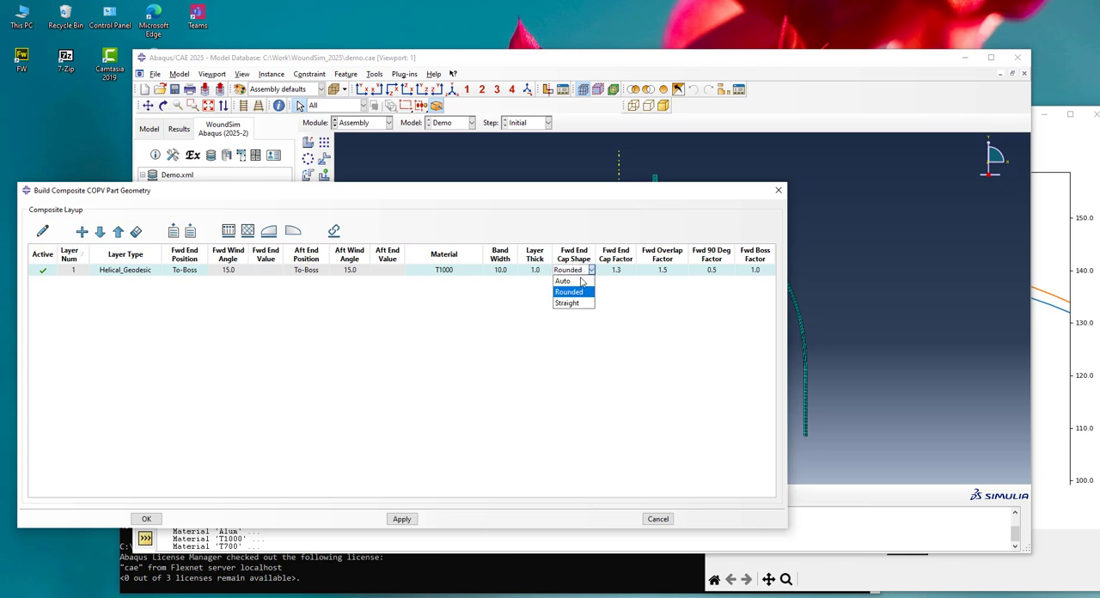
pyautogui.click(574, 304)
pyautogui.click(569, 272)
pyautogui.click(569, 292)
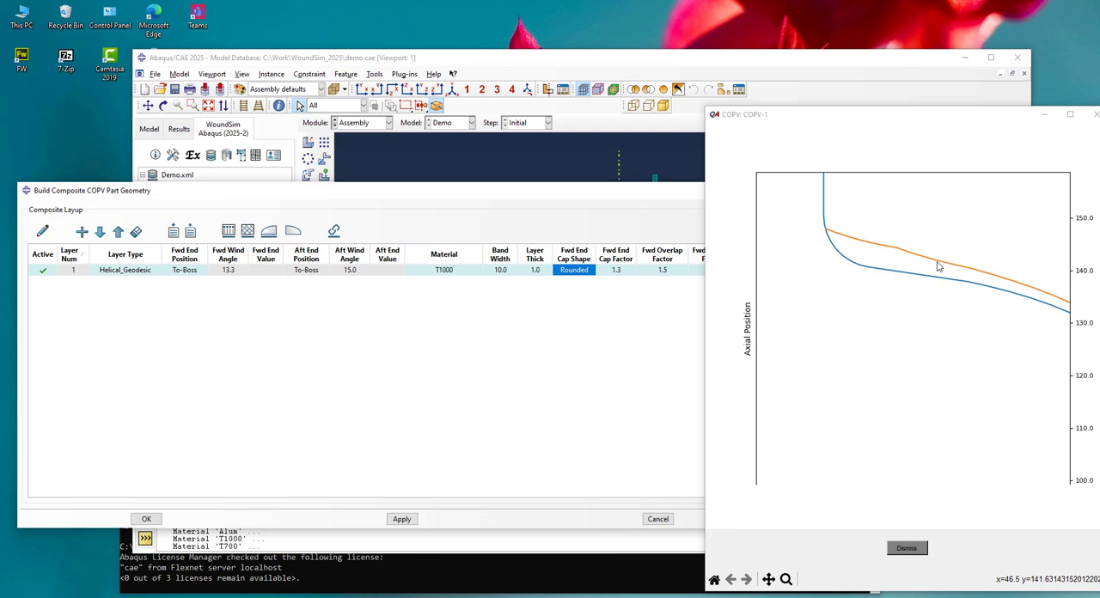
# Set layer 1's forward end cap shape to Straight and its forward end cap factor to 1.5
pyautogui.click(577, 270)
pyautogui.click(581, 271)
pyautogui.click(567, 304)
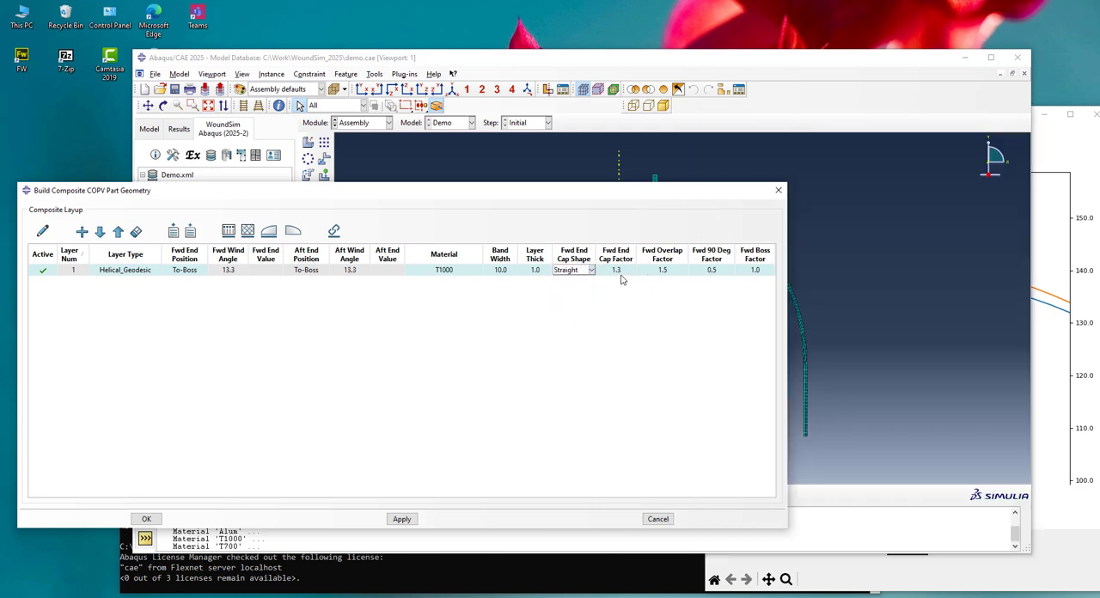
pyautogui.click(626, 270)
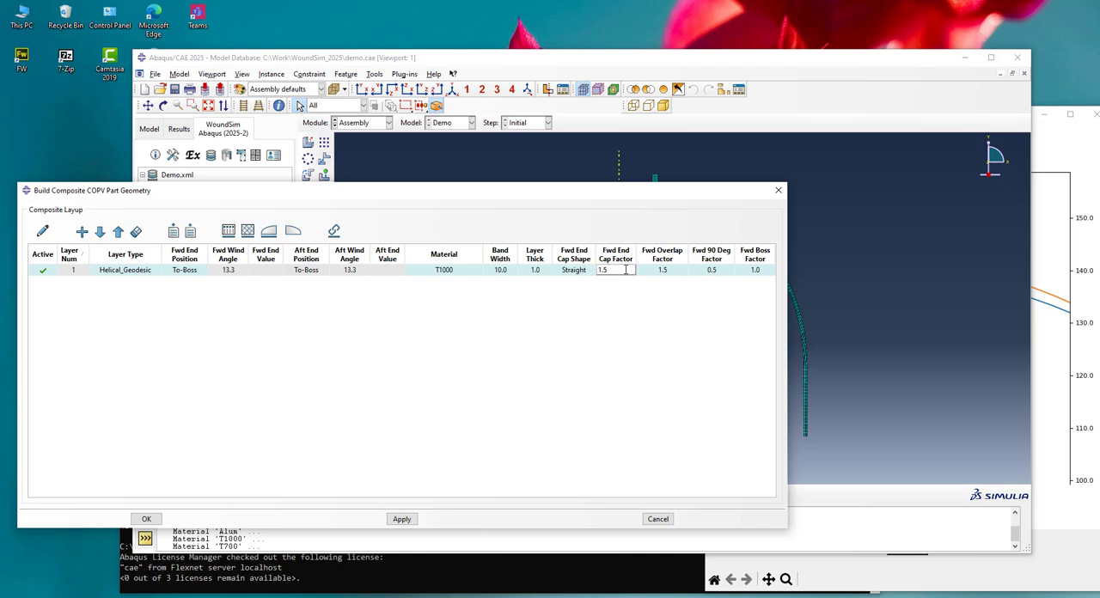
# Enter 1.5 as layer 1's forward end cap factor and redraw the profile plot to check the straight end cap
pyautogui.write('1.5')
pyautogui.click(43, 232)
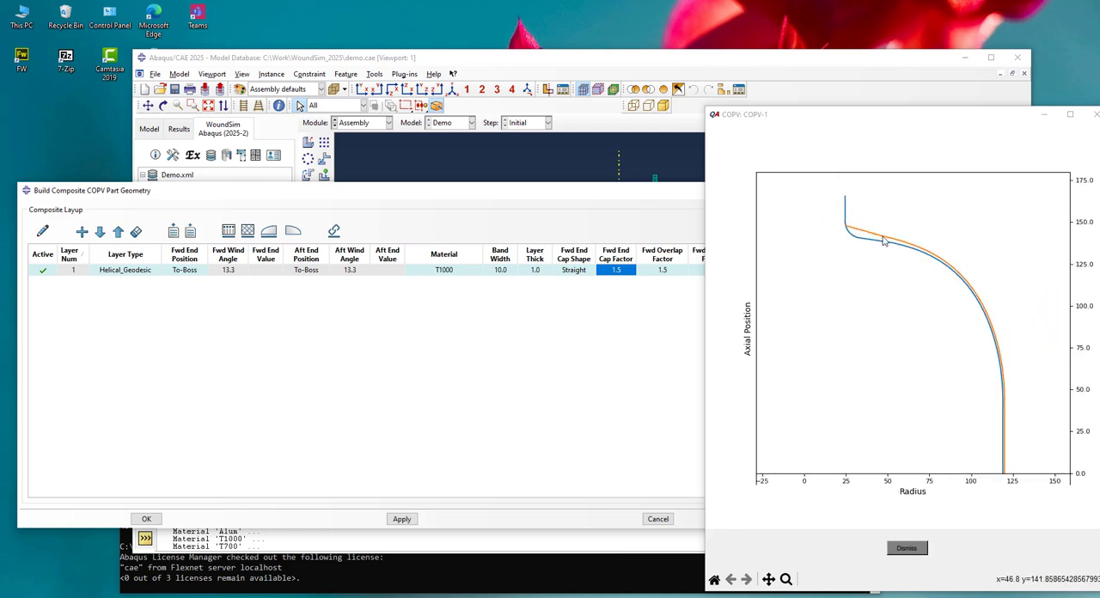
pyautogui.scroll(4, 841, 232)
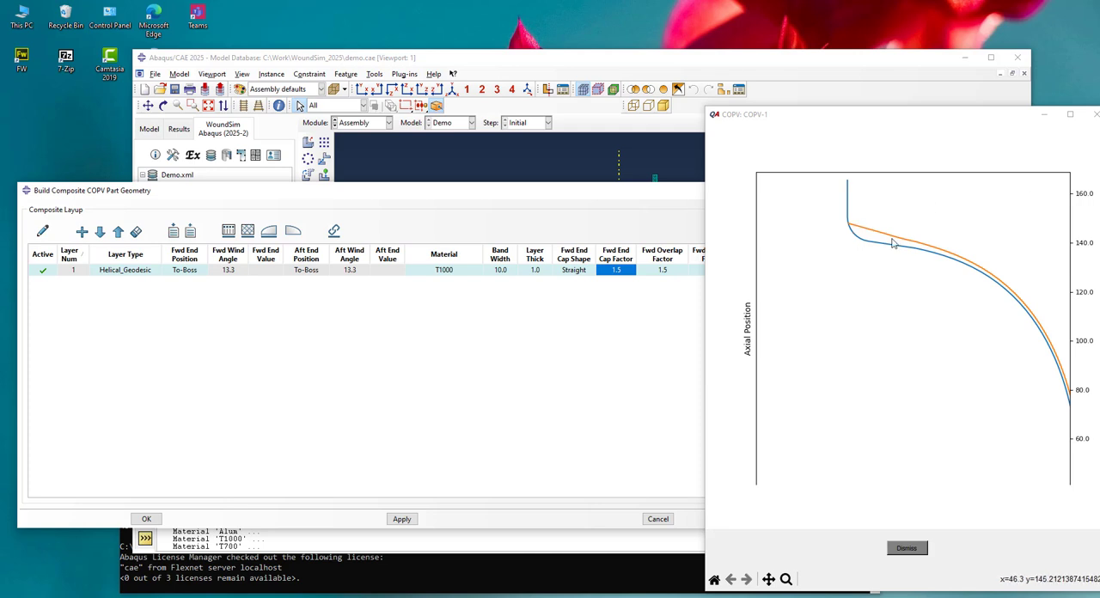
pyautogui.scroll(-5, 863, 269)
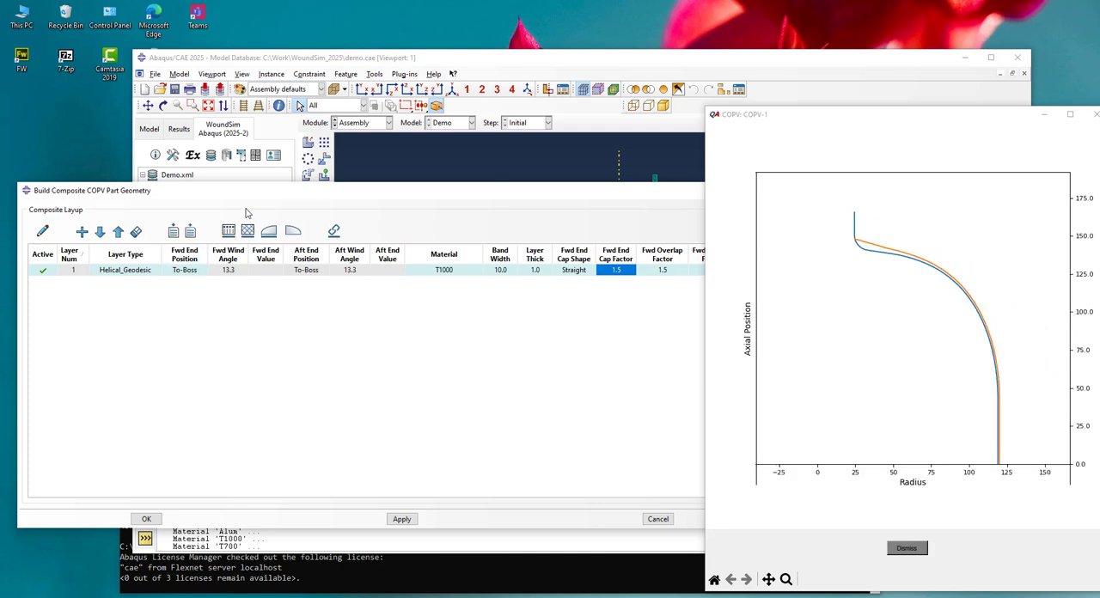
# Add a second layer to the composite layup and set its layer type to Hoop
pyautogui.doubleClick(138, 272)
pyautogui.click(82, 231)
pyautogui.doubleClick(123, 282)
pyautogui.click(123, 281)
pyautogui.click(111, 315)
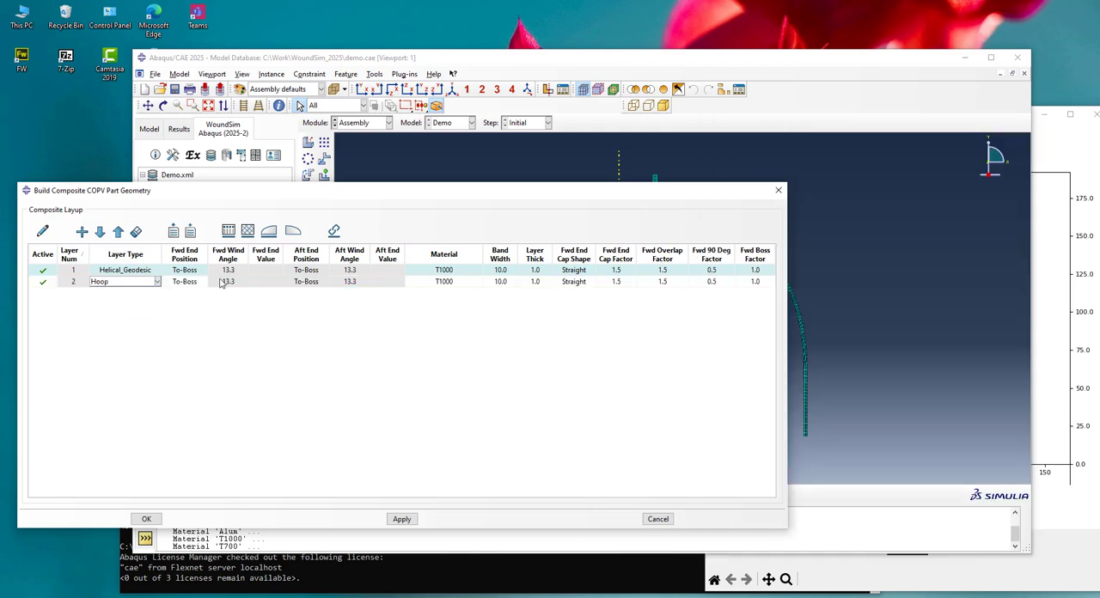
# Set hoop layer 2's forward end position to By-X-Coord with a forward end value of 70.0
pyautogui.doubleClick(191, 282)
pyautogui.click(196, 285)
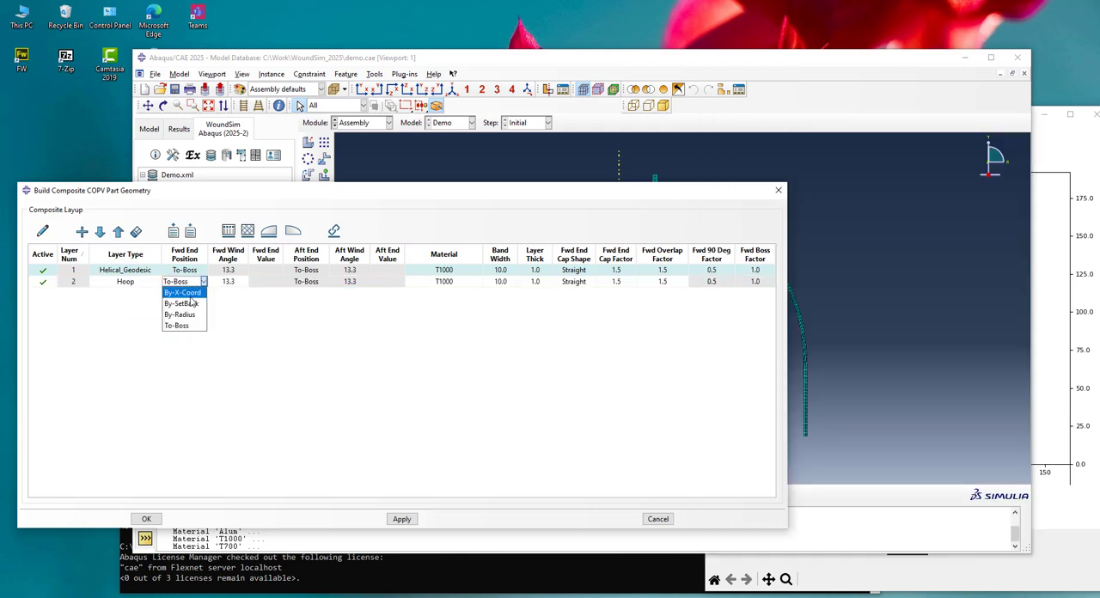
pyautogui.click(182, 293)
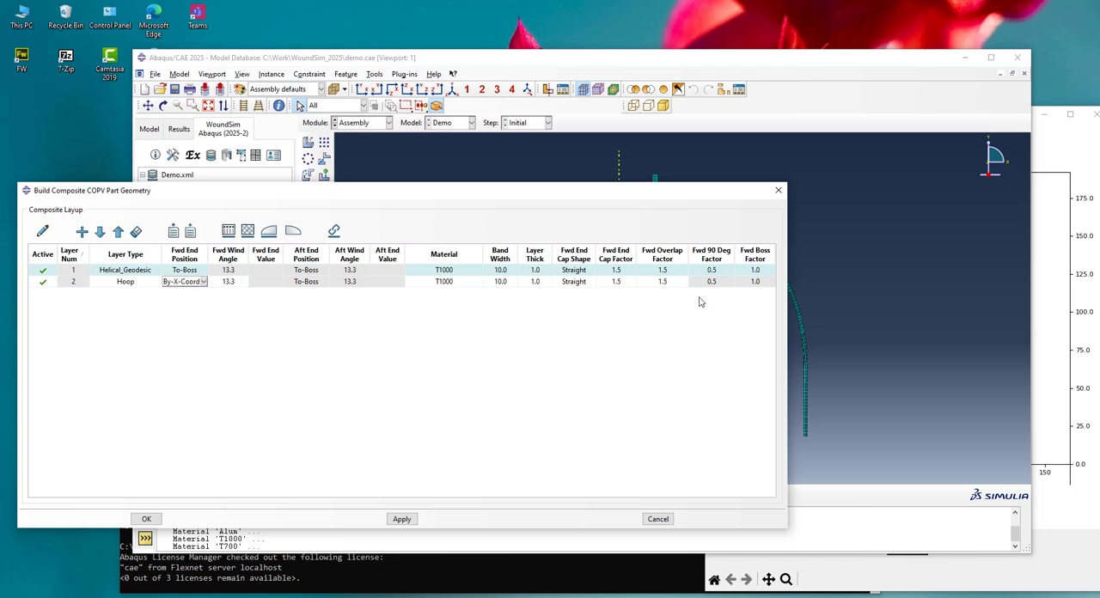
pyautogui.click(1085, 168)
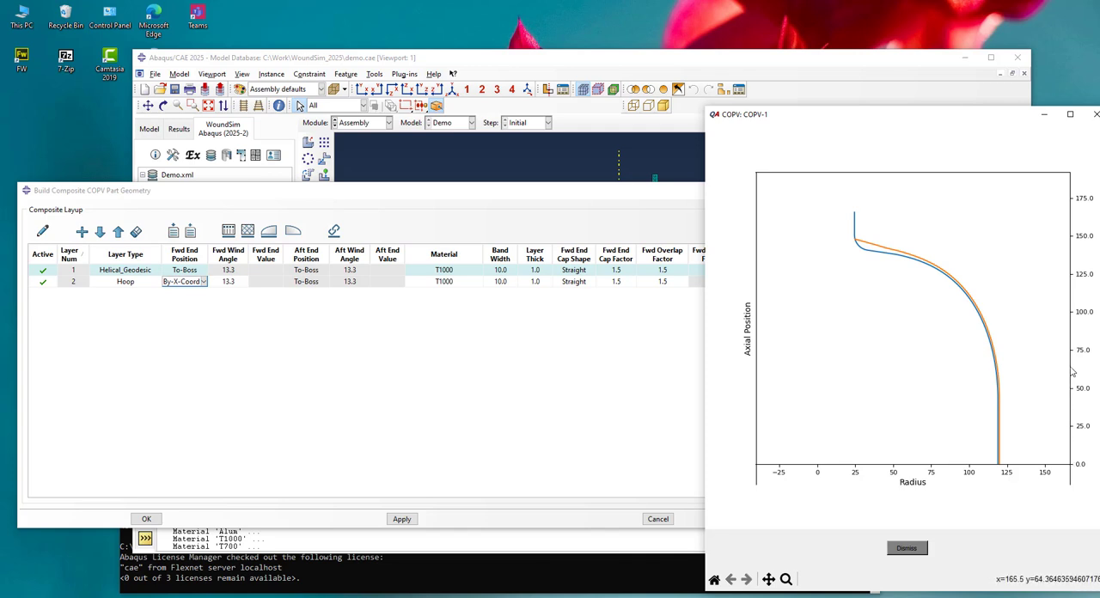
pyautogui.click(230, 282)
pyautogui.click(264, 281)
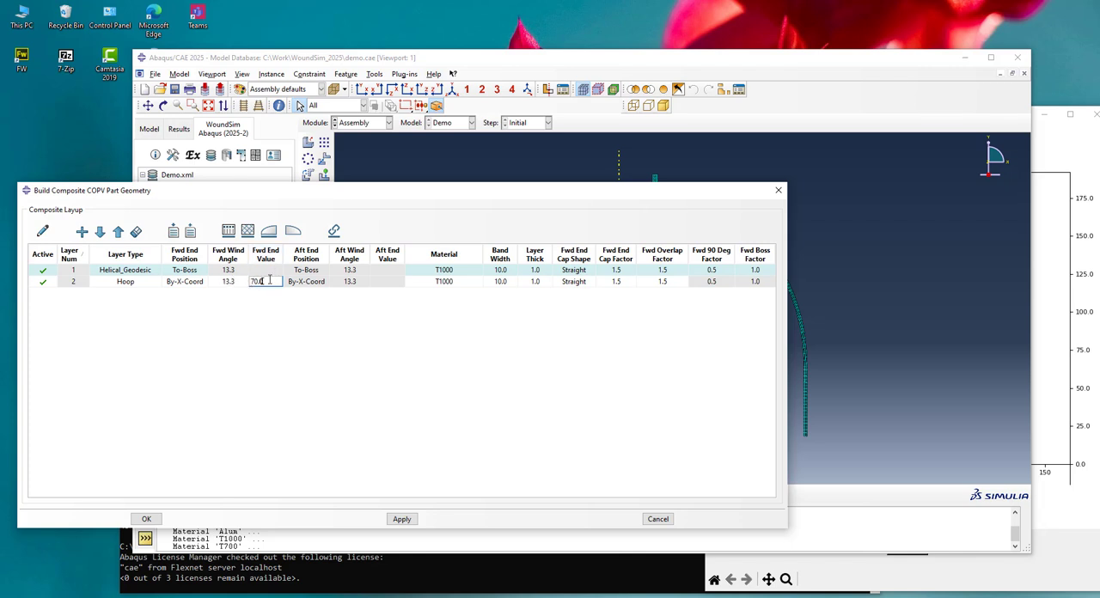
# Set hoop layer 2's forward wind angle to 90.0
pyautogui.click(239, 285)
pyautogui.write('90.0')
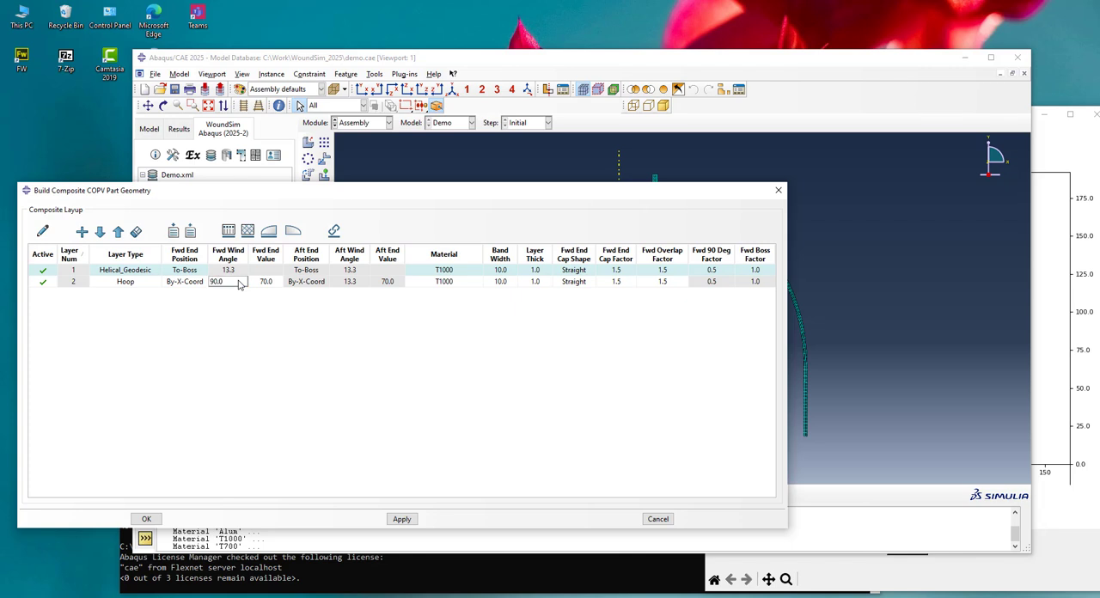
pyautogui.click(260, 271)
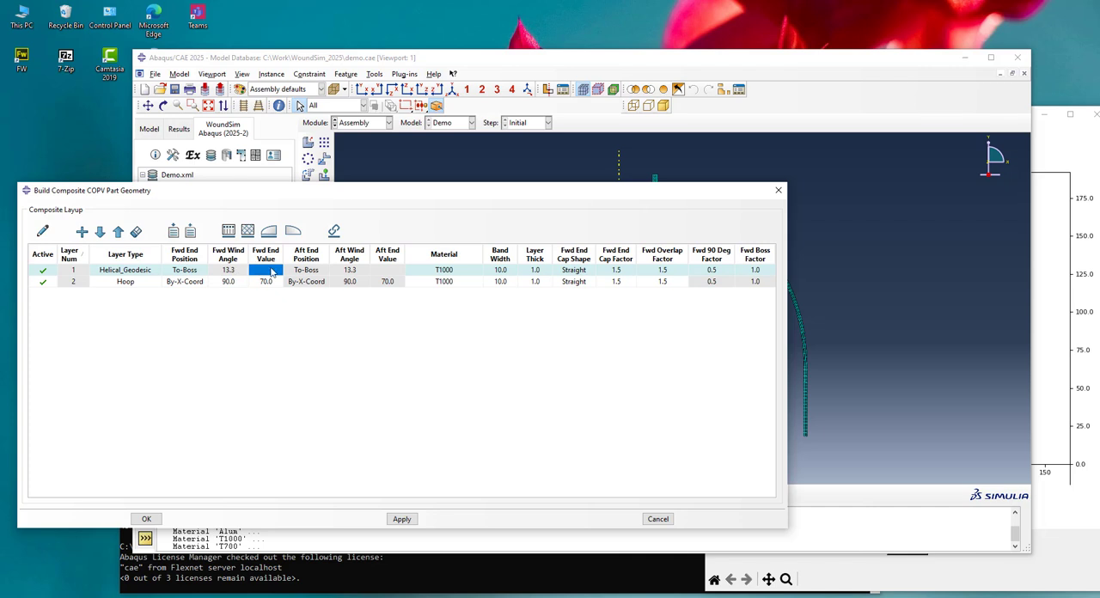
pyautogui.click(182, 270)
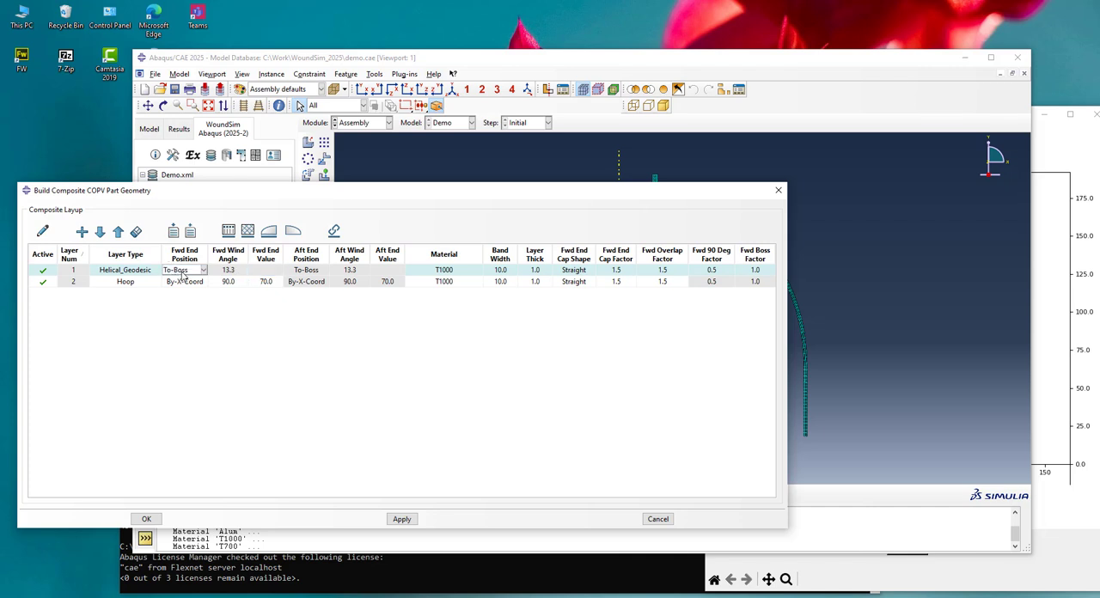
pyautogui.click(1057, 163)
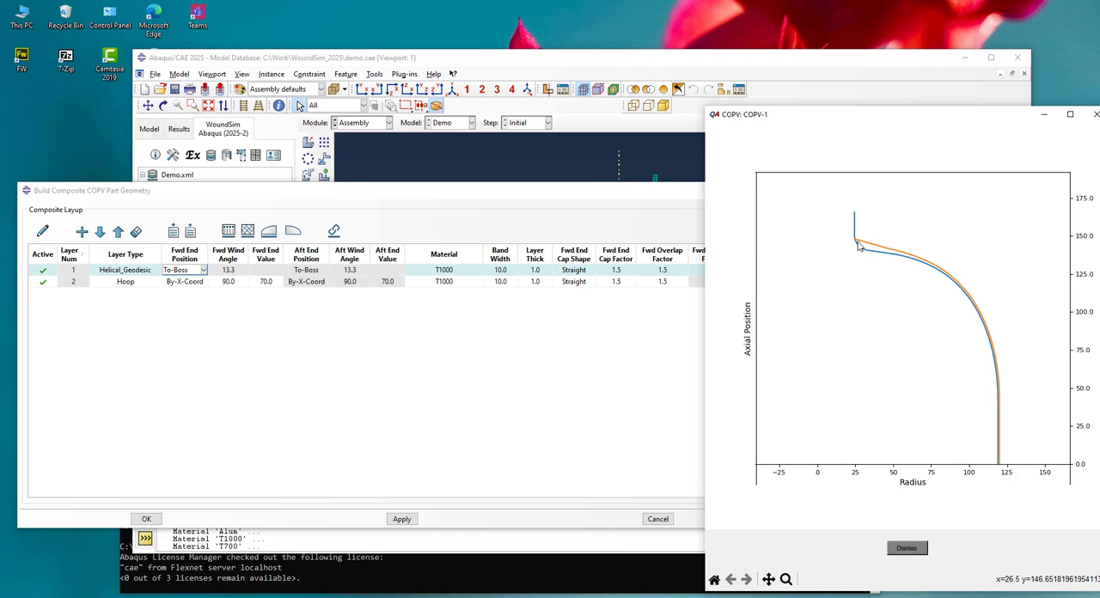
pyautogui.click(240, 274)
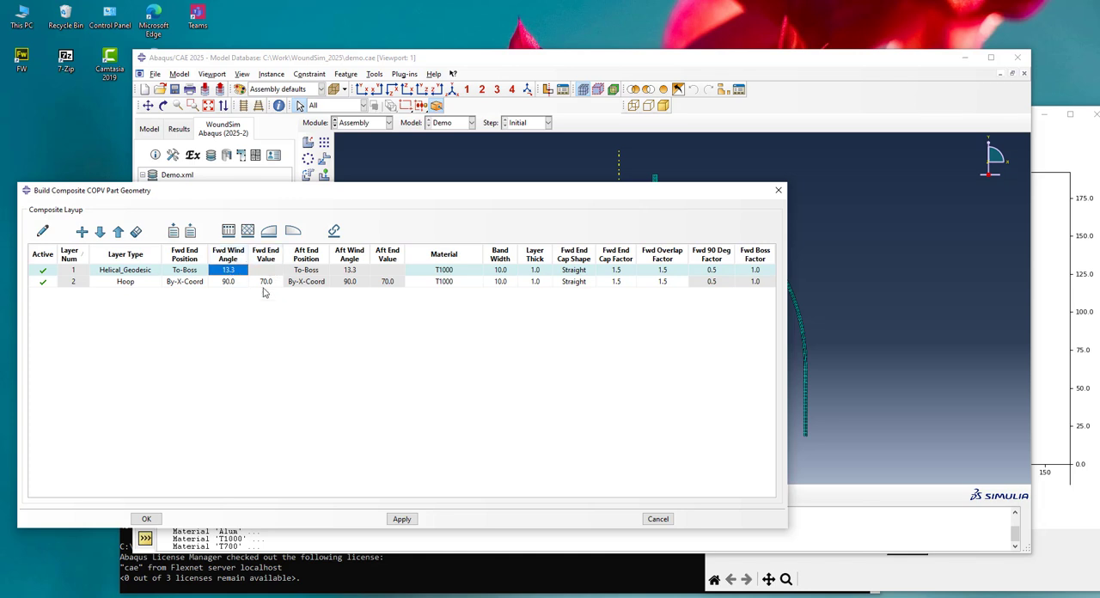
# Set layer 2's forward end cap shape to Rounded and its forward end cap factor to 0.75
pyautogui.click(580, 283)
pyautogui.click(581, 286)
pyautogui.click(568, 292)
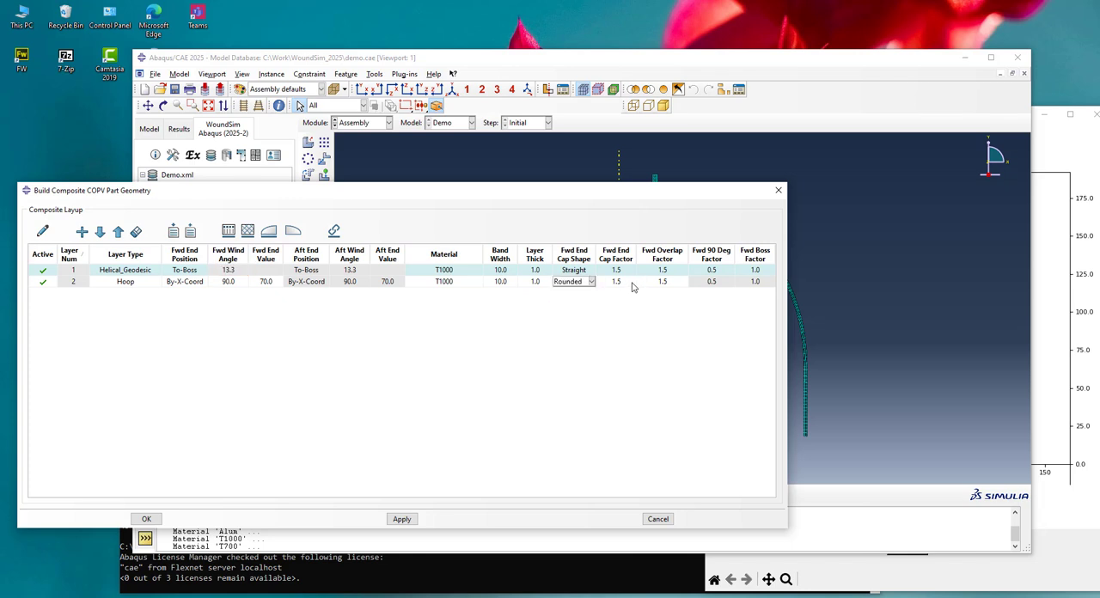
pyautogui.click(628, 288)
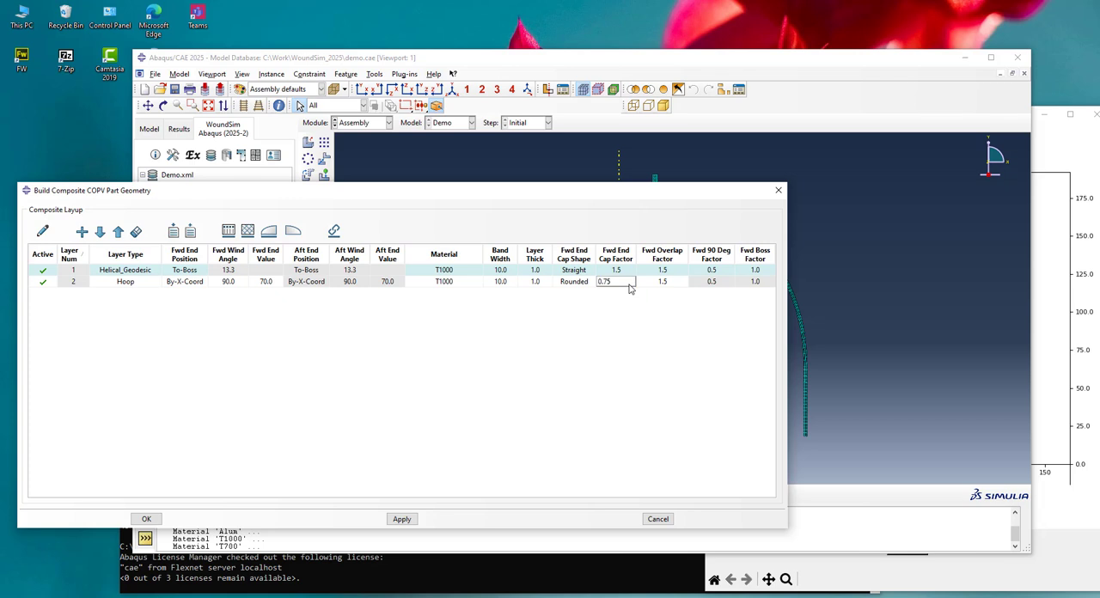
pyautogui.click(659, 286)
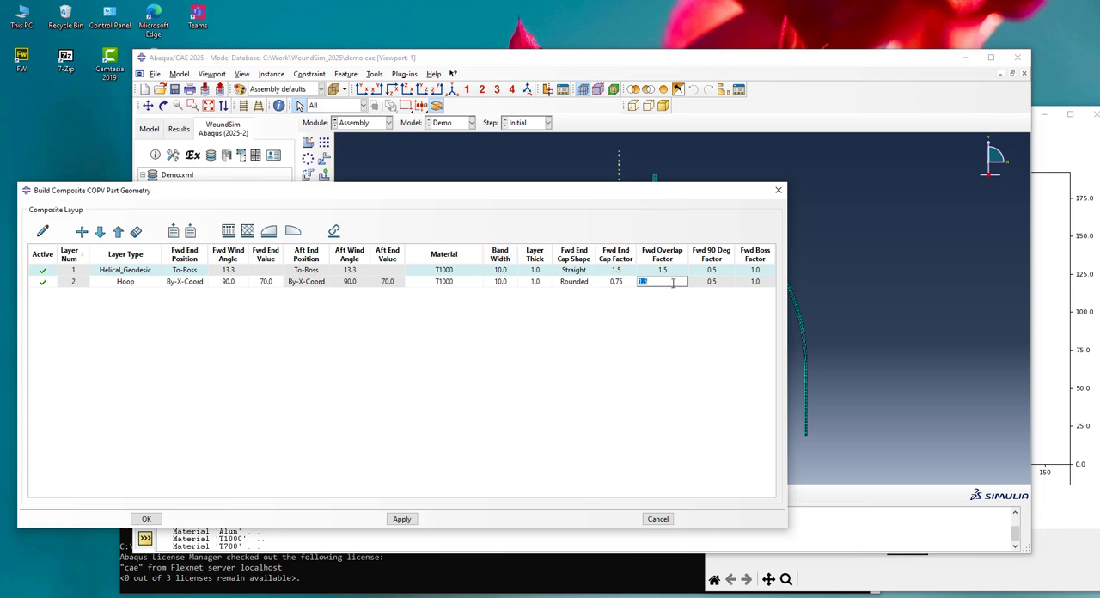
pyautogui.click(624, 282)
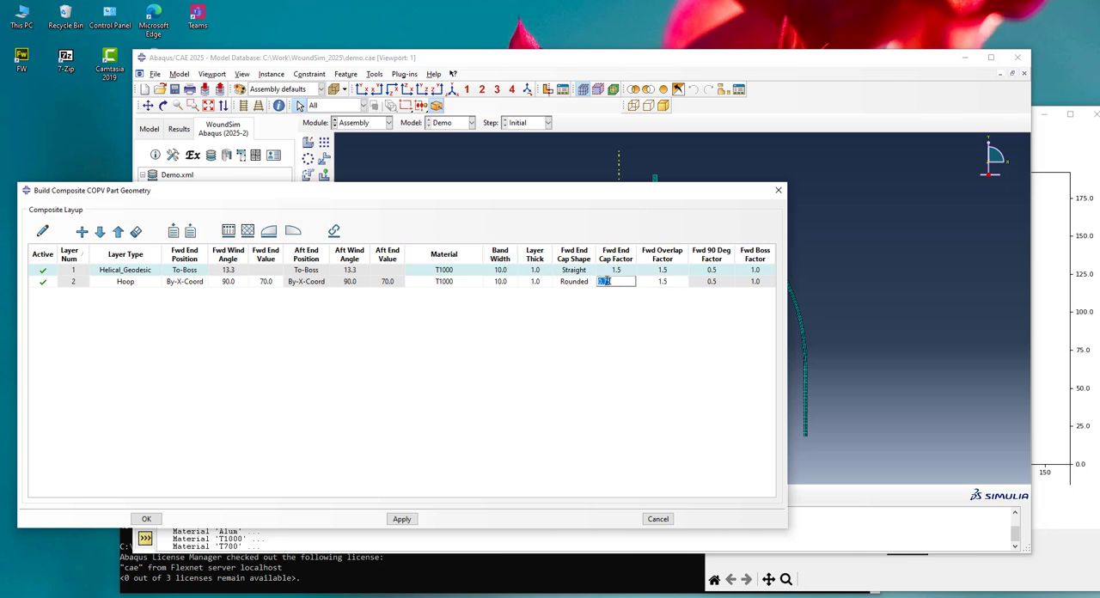
pyautogui.click(626, 281)
# Redraw the profile plot and examine the hoop layer's end cap against the helical layer curve
pyautogui.click(43, 232)
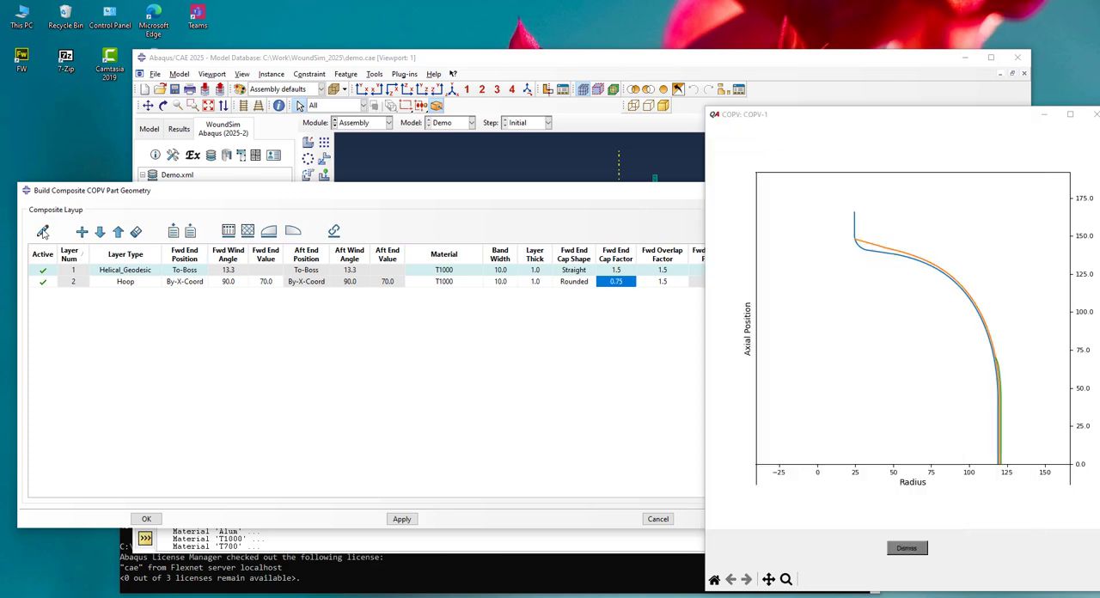
pyautogui.scroll(5, 1010, 357)
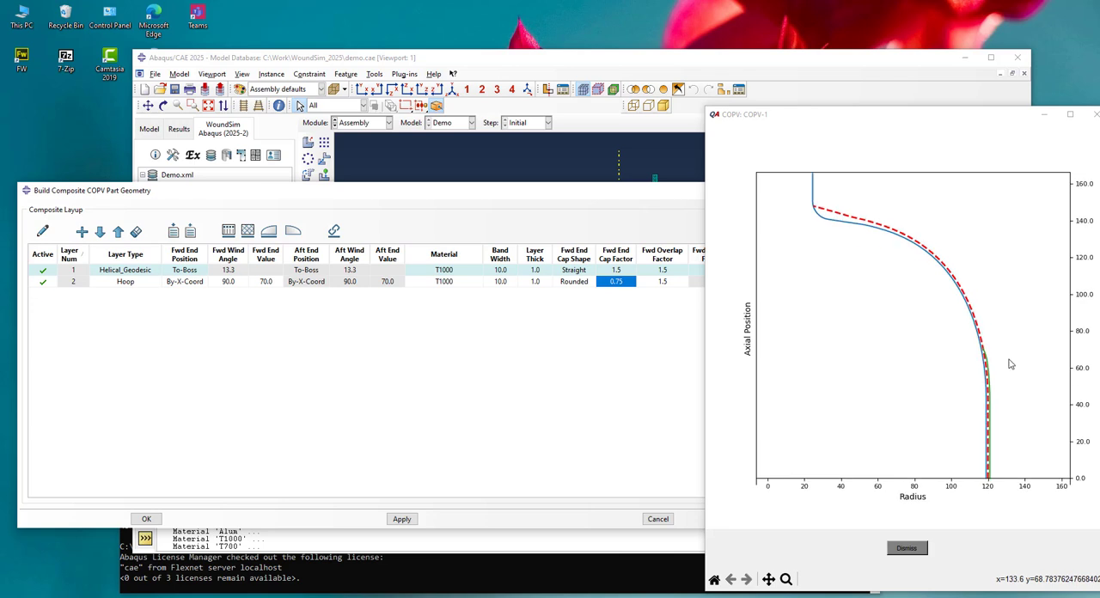
pyautogui.click(977, 353)
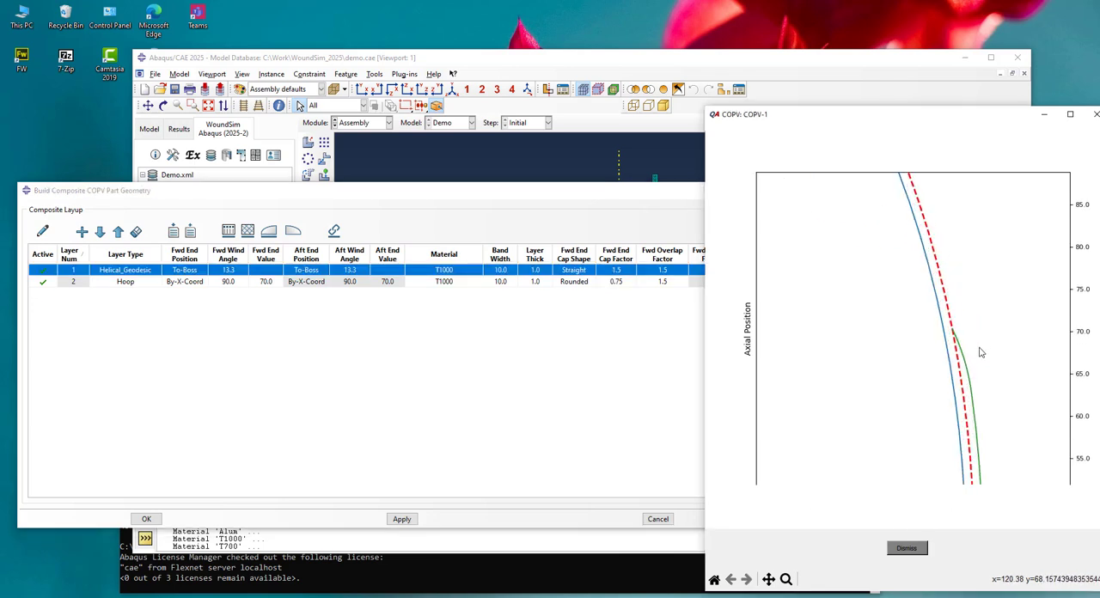
pyautogui.click(966, 366)
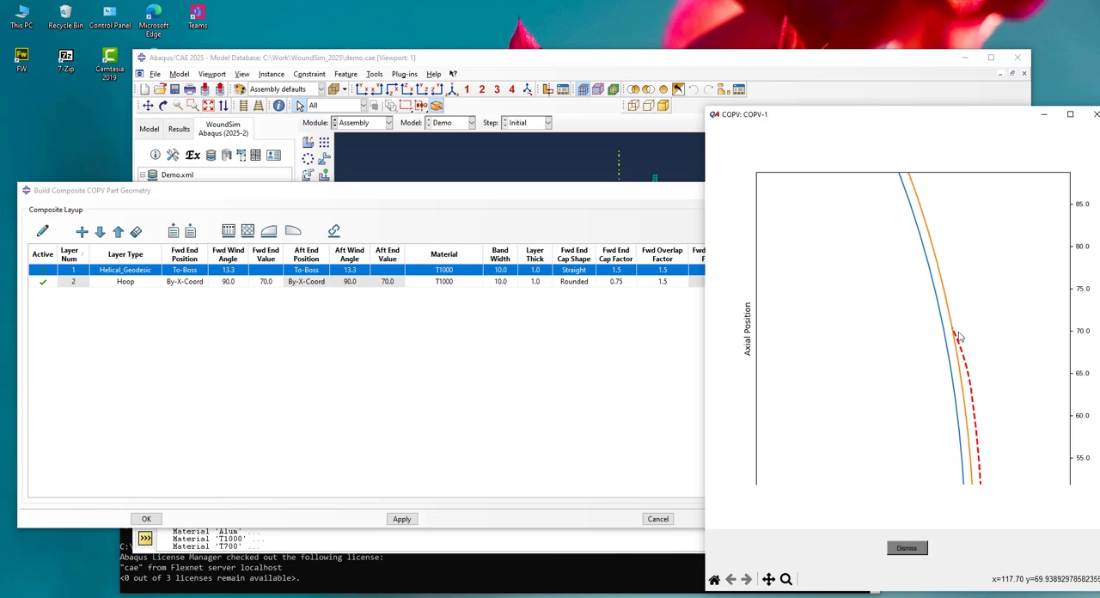
pyautogui.scroll(-4, 1018, 369)
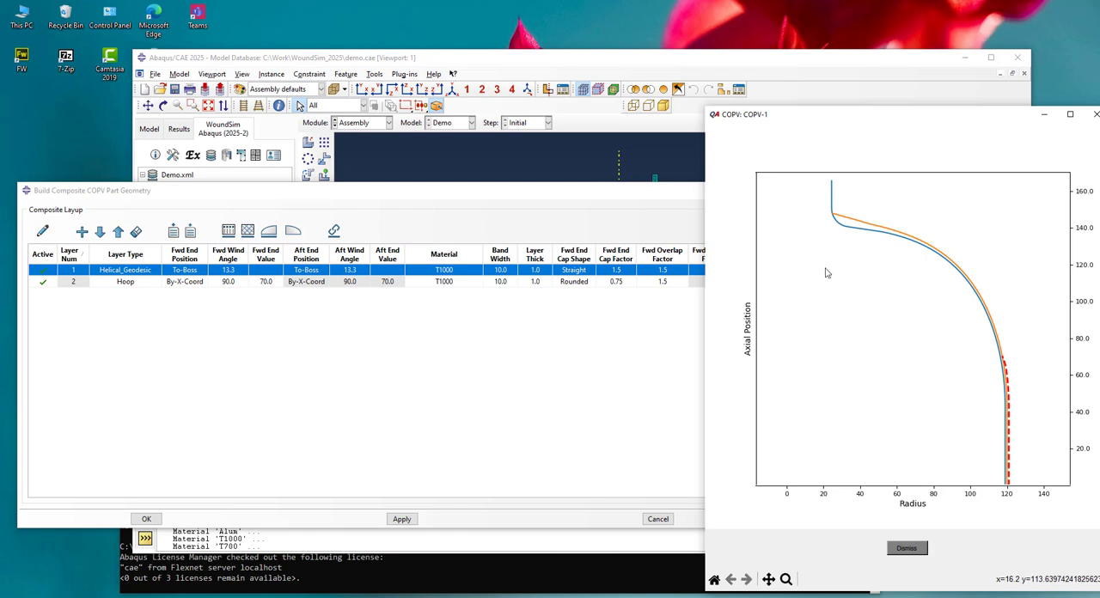
# Duplicate the helical and hoop layers 1 and 2 as layers 3 and 4 of the layup
pyautogui.click(304, 282)
pyautogui.moveTo(125, 272); pyautogui.dragTo(120, 281)
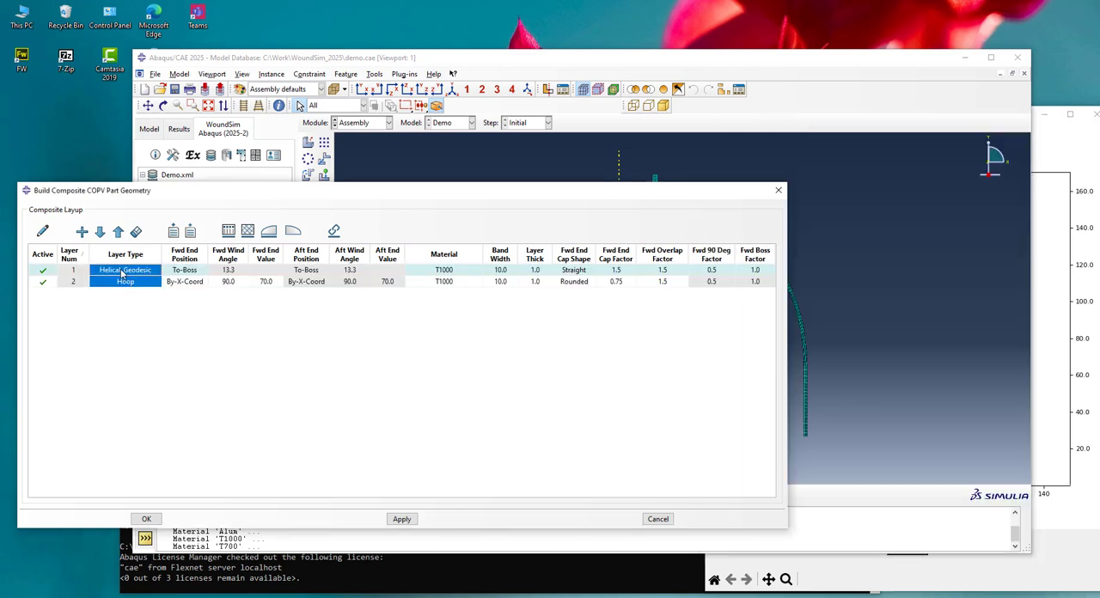
pyautogui.click(83, 232)
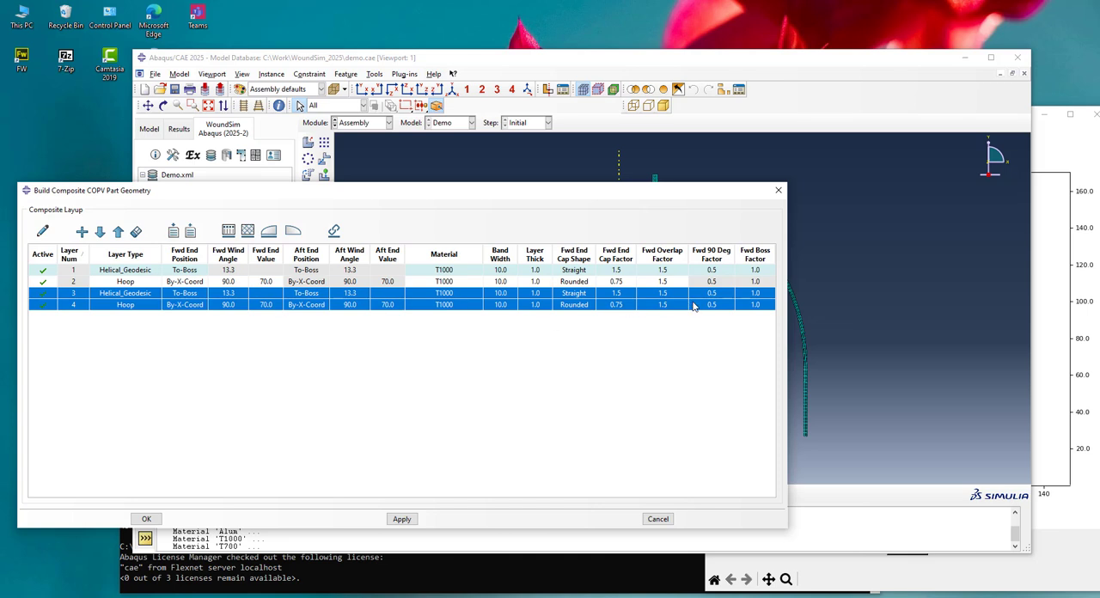
pyautogui.click(173, 362)
# Set helical layer 3's forward end position to By-Angle and its forward wind angle to 20.0
pyautogui.click(137, 295)
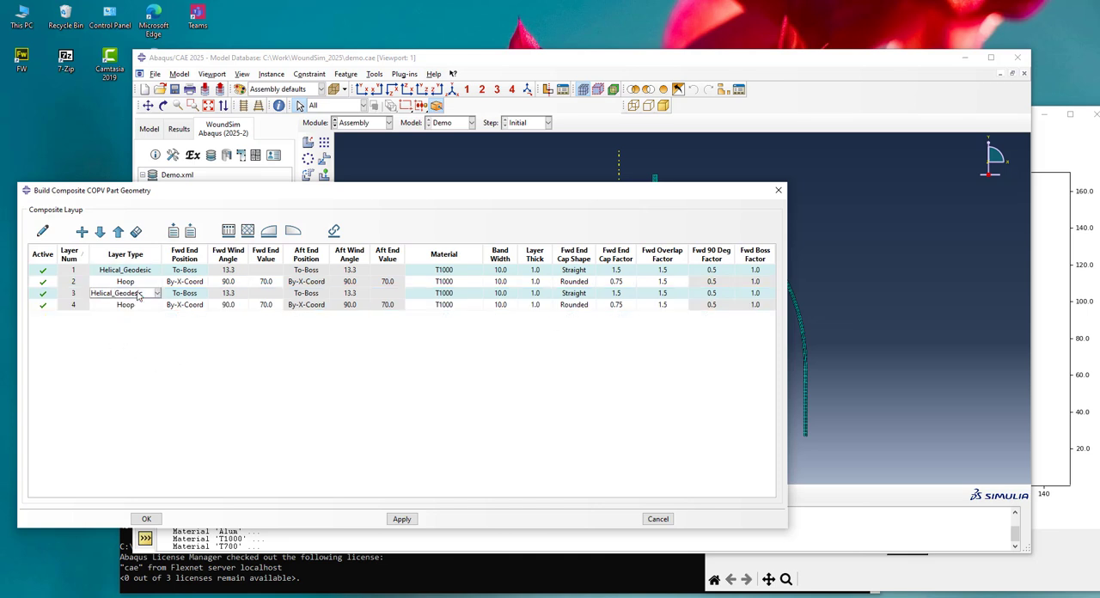
pyautogui.click(194, 295)
pyautogui.click(194, 298)
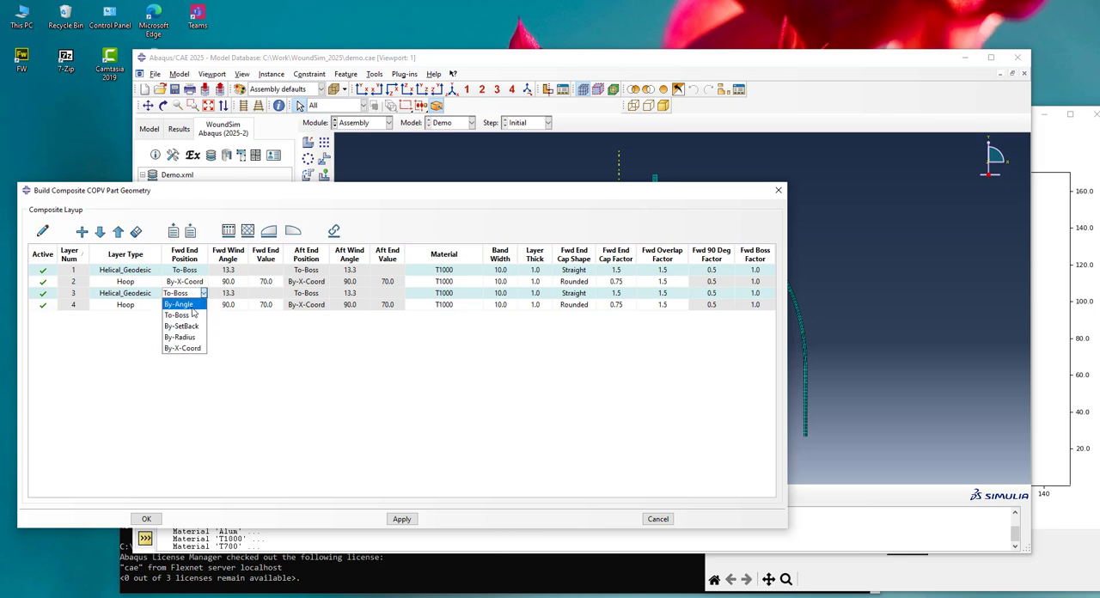
pyautogui.click(191, 306)
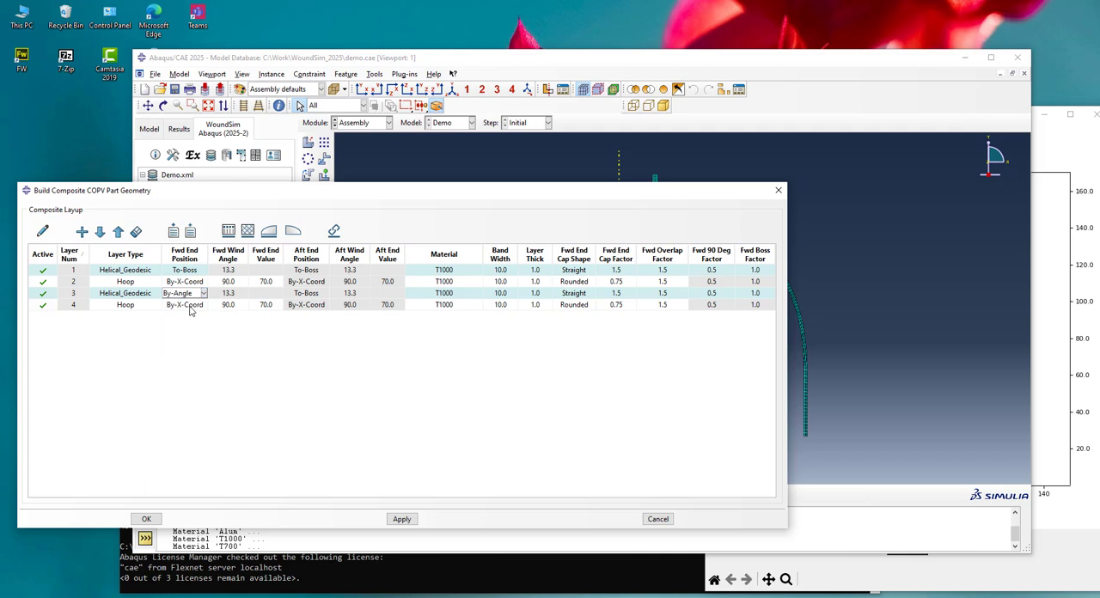
pyautogui.click(230, 295)
pyautogui.click(268, 296)
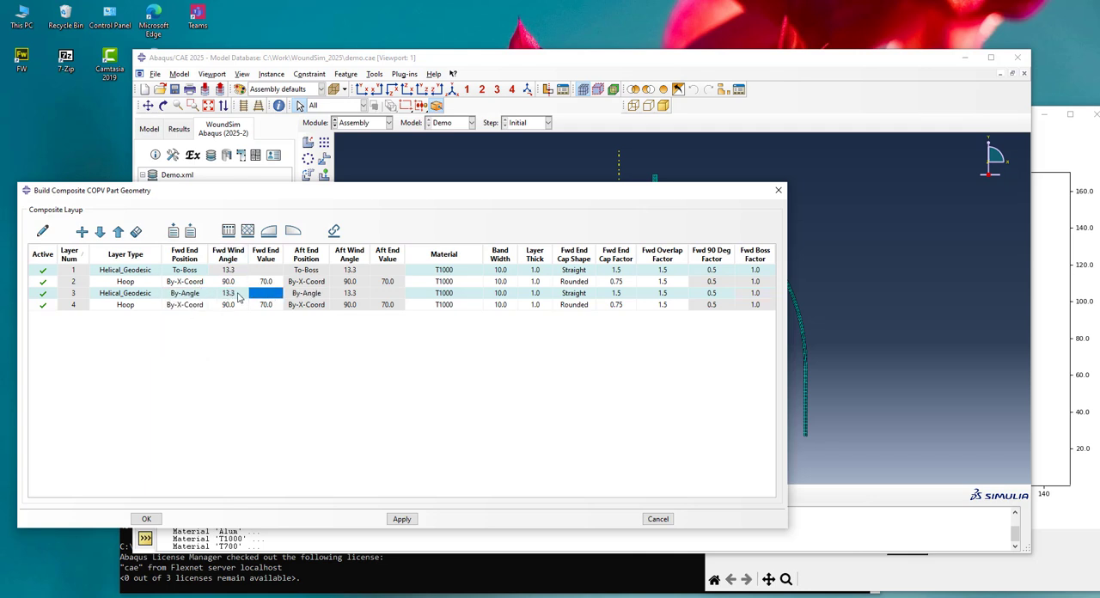
pyautogui.doubleClick(240, 294)
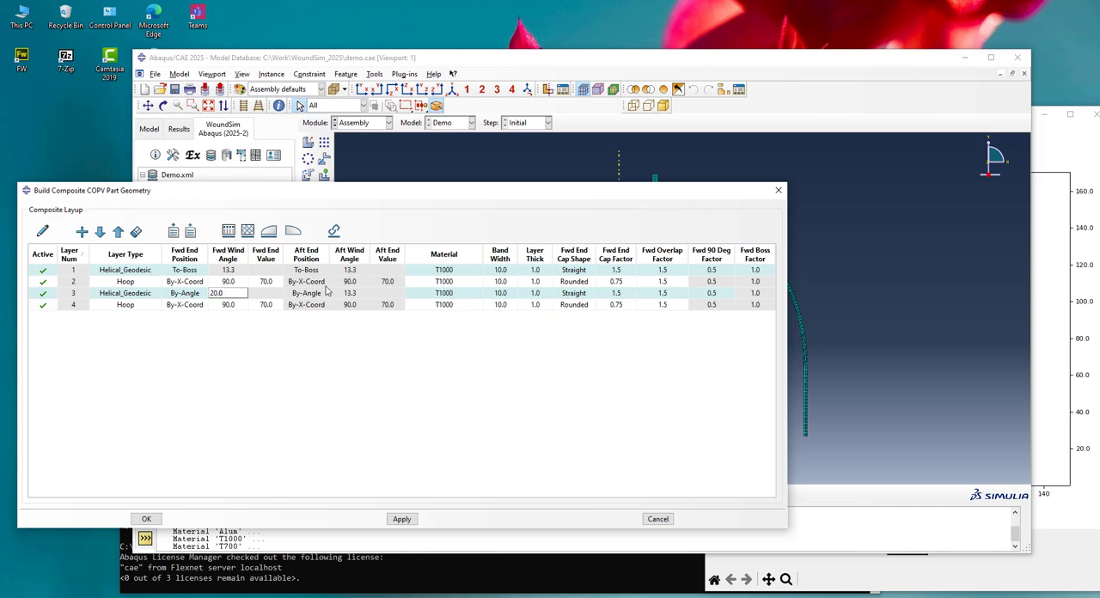
# Set layer 3's forward end cap shape to Rounded and its forward end cap factor to 1.3
pyautogui.click(573, 293)
pyautogui.click(583, 295)
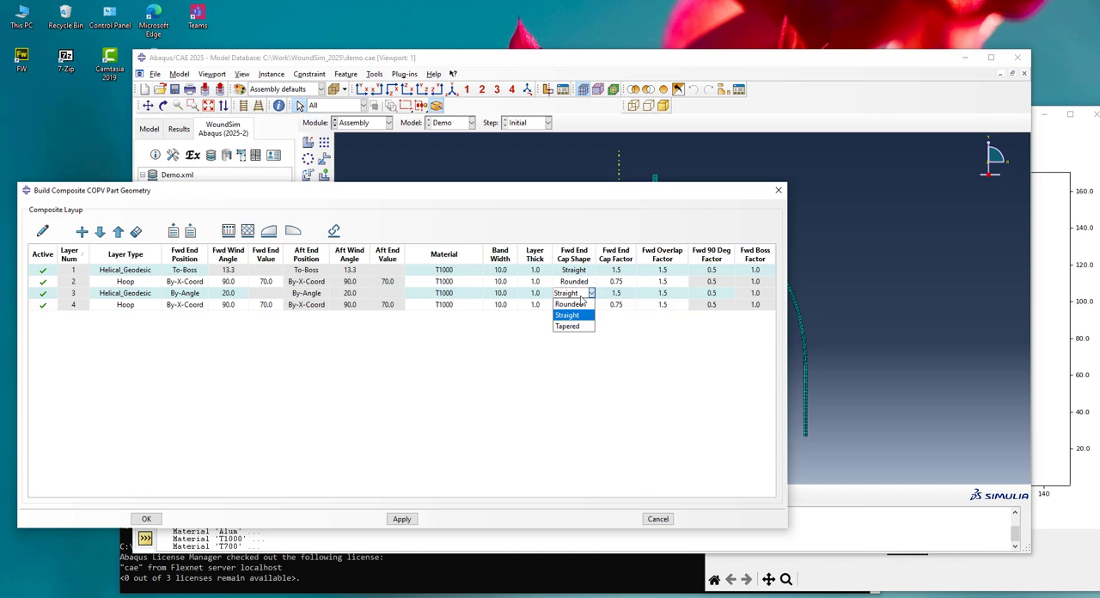
pyautogui.click(581, 305)
pyautogui.doubleClick(620, 295)
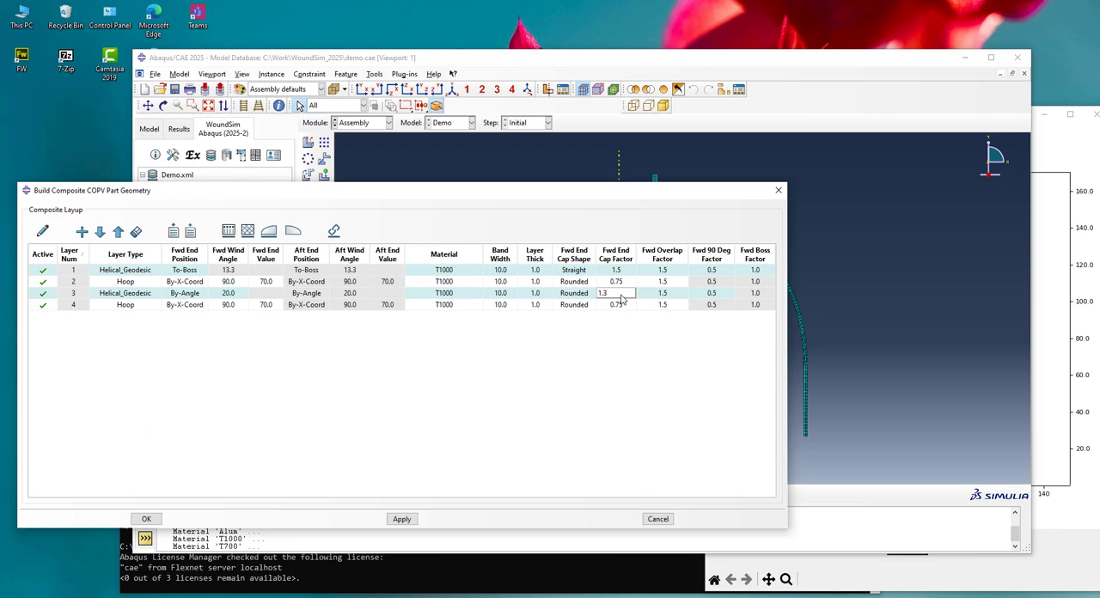
pyautogui.write('1.3')
# Set hoop layer 4's forward end position to By-SetBack with a forward end value of 10.0
pyautogui.click(590, 307)
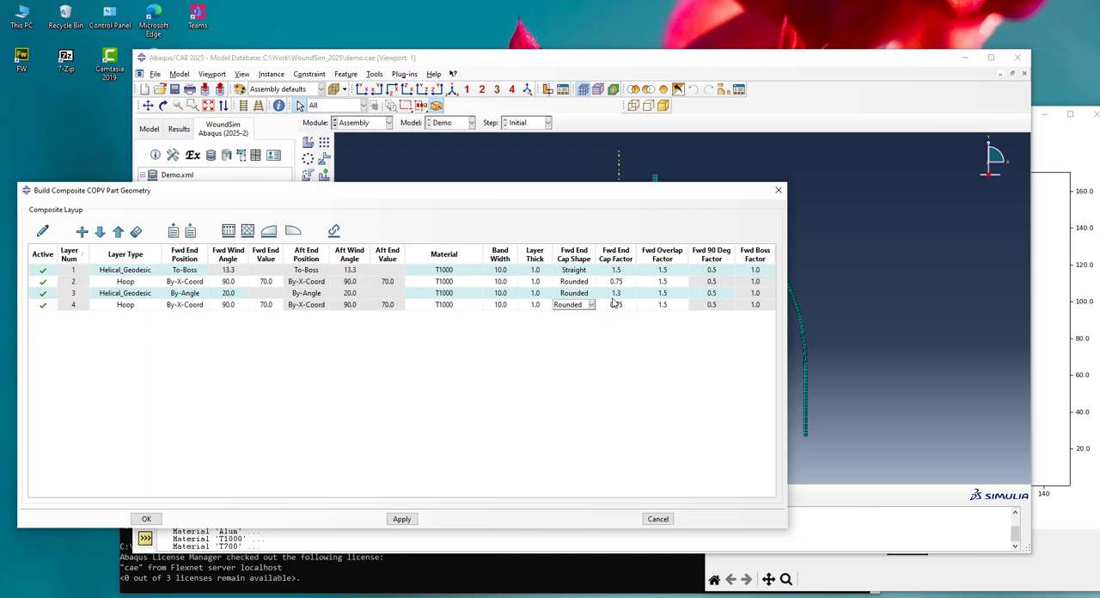
pyautogui.click(590, 320)
pyautogui.click(185, 306)
pyautogui.click(188, 307)
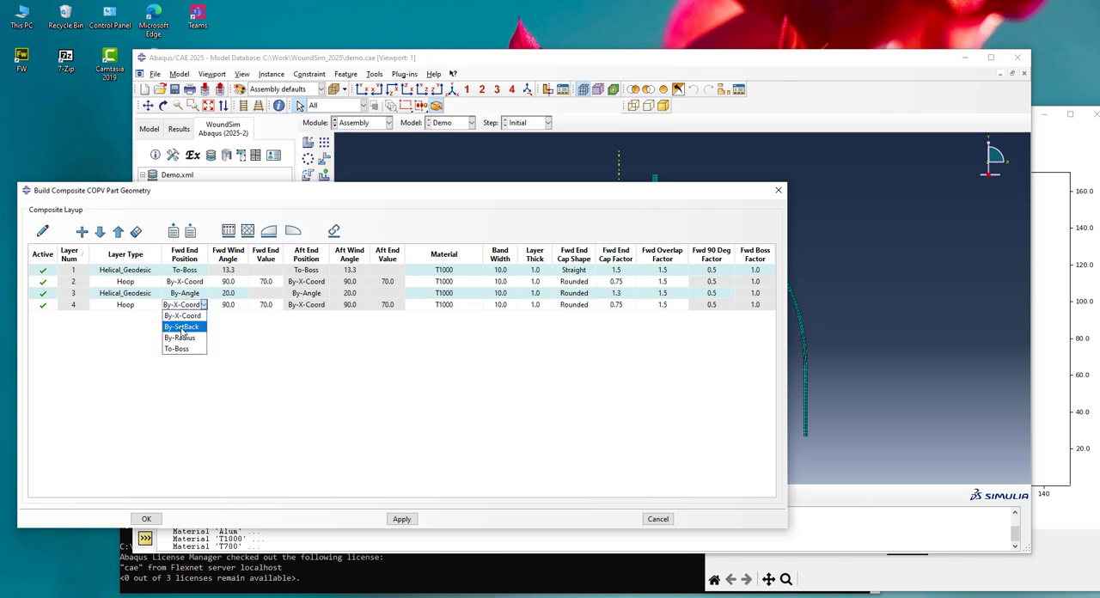
pyautogui.click(181, 327)
pyautogui.click(268, 308)
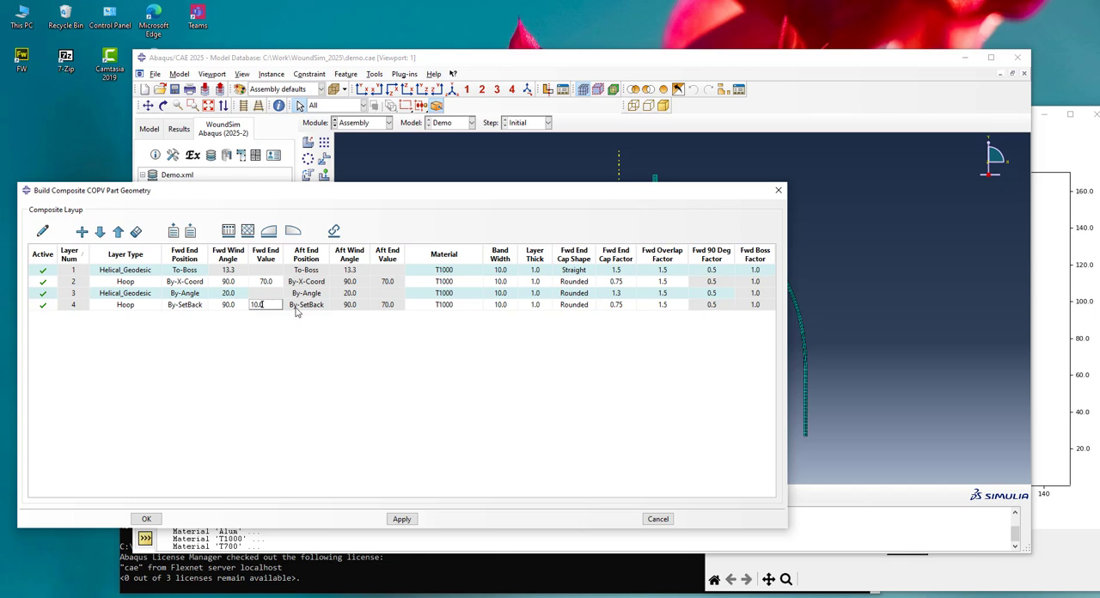
pyautogui.click(298, 308)
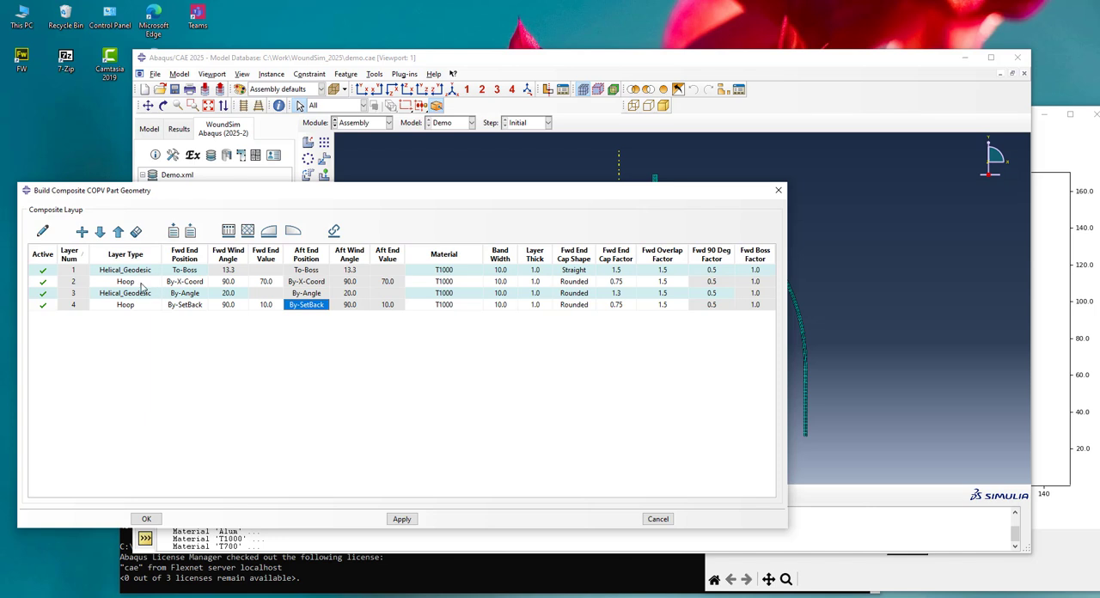
# Redraw the COPV-1 profile plot and examine the hoop layer ends and helical layer 3's end cap on the dome
pyautogui.doubleClick(269, 283)
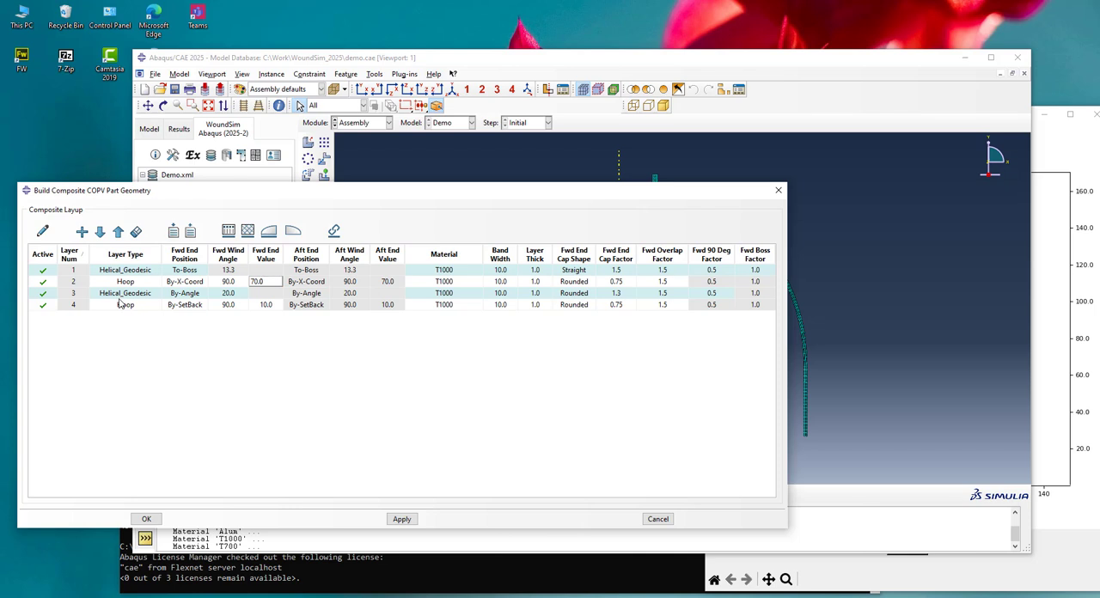
pyautogui.click(43, 231)
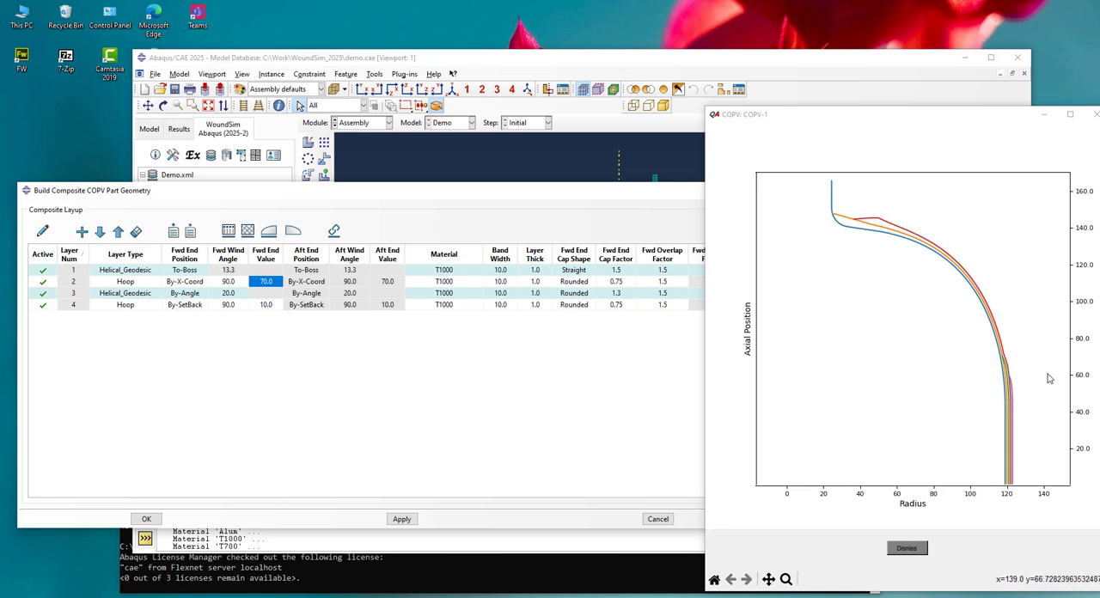
pyautogui.scroll(2, 1045, 384)
pyautogui.scroll(1, 1045, 384)
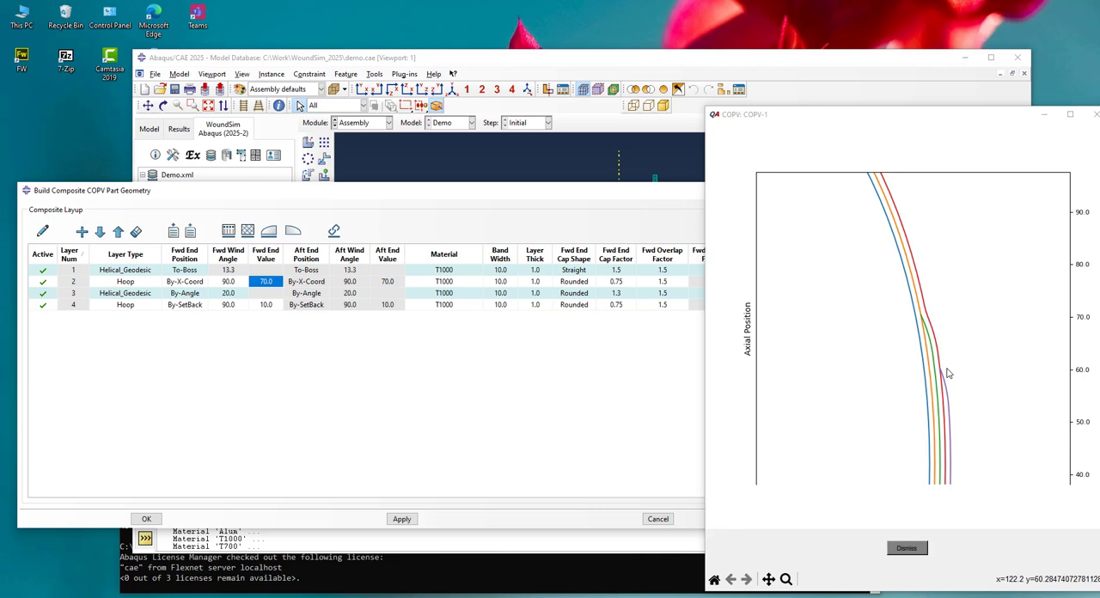
pyautogui.scroll(-3, 969, 383)
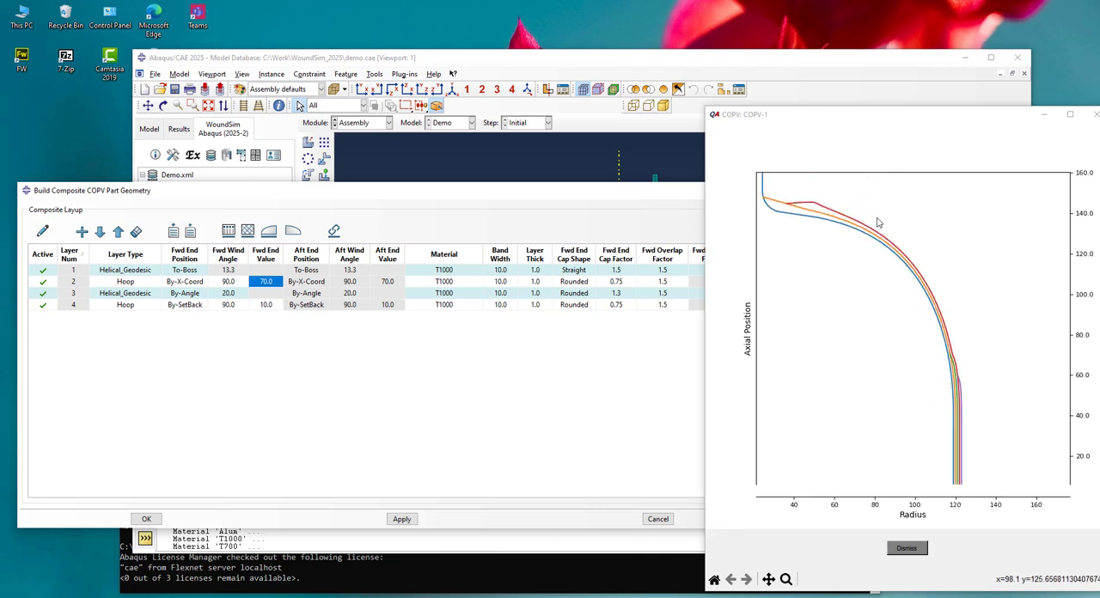
pyautogui.scroll(3, 960, 255)
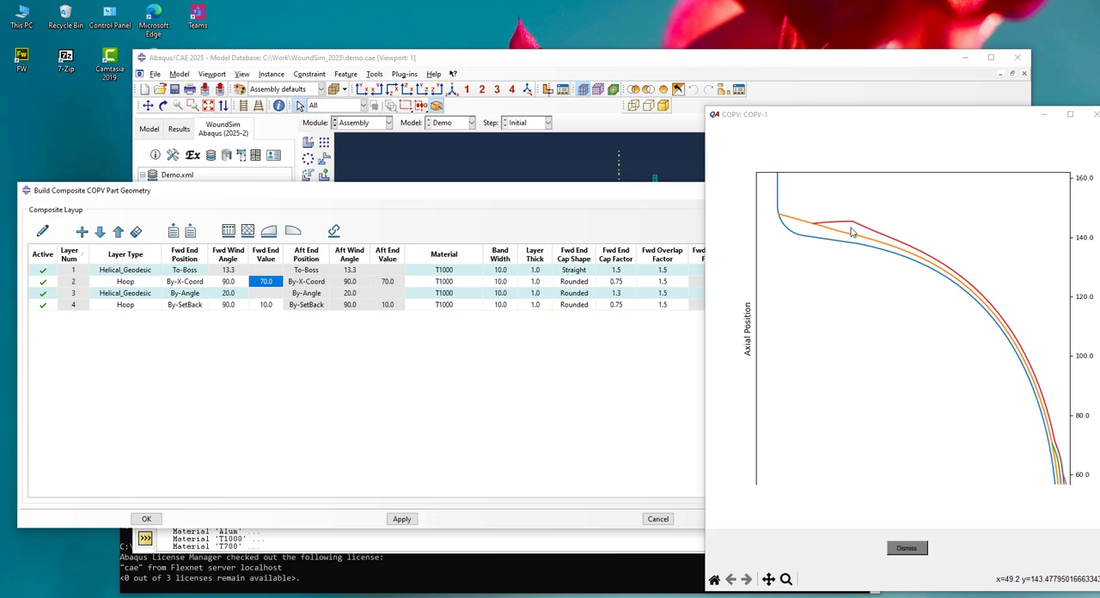
pyautogui.scroll(-1, 917, 217)
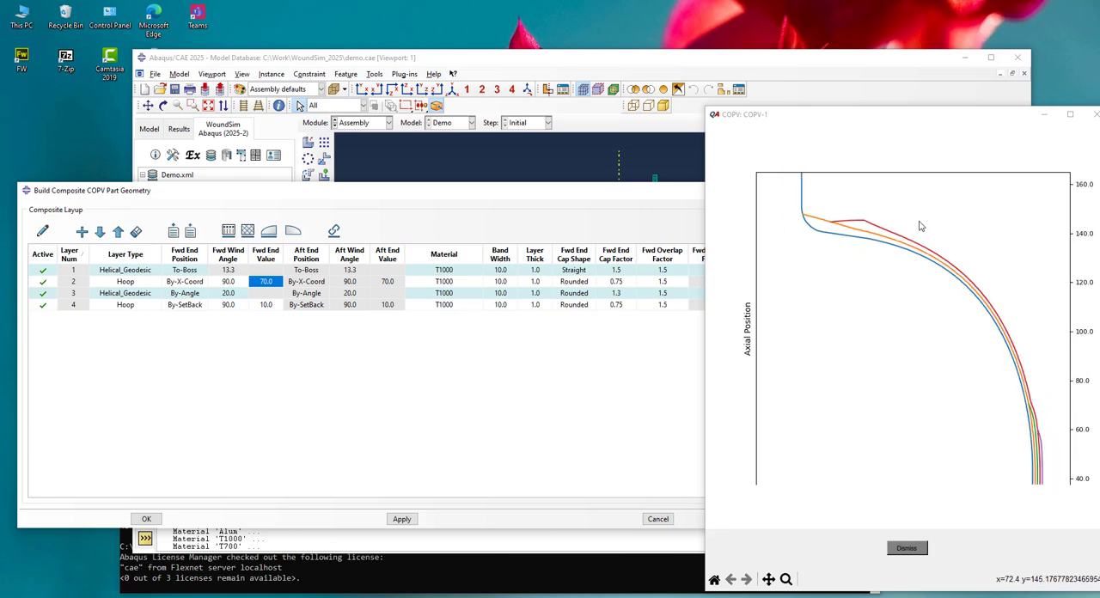
pyautogui.scroll(-2, 923, 221)
pyautogui.scroll(-1, 937, 222)
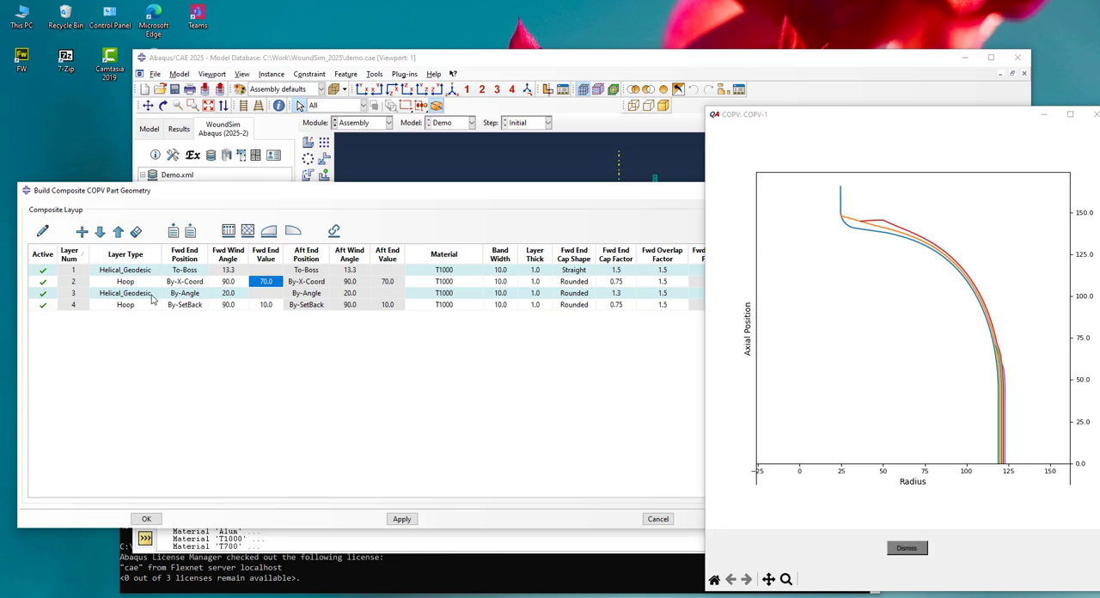
# Duplicate layers 3 and 4 as layers 5 and 6, and give helical layer 5 a By-SetBack forward end with value 3.0
pyautogui.moveTo(152, 298); pyautogui.dragTo(146, 307)
pyautogui.click(82, 232)
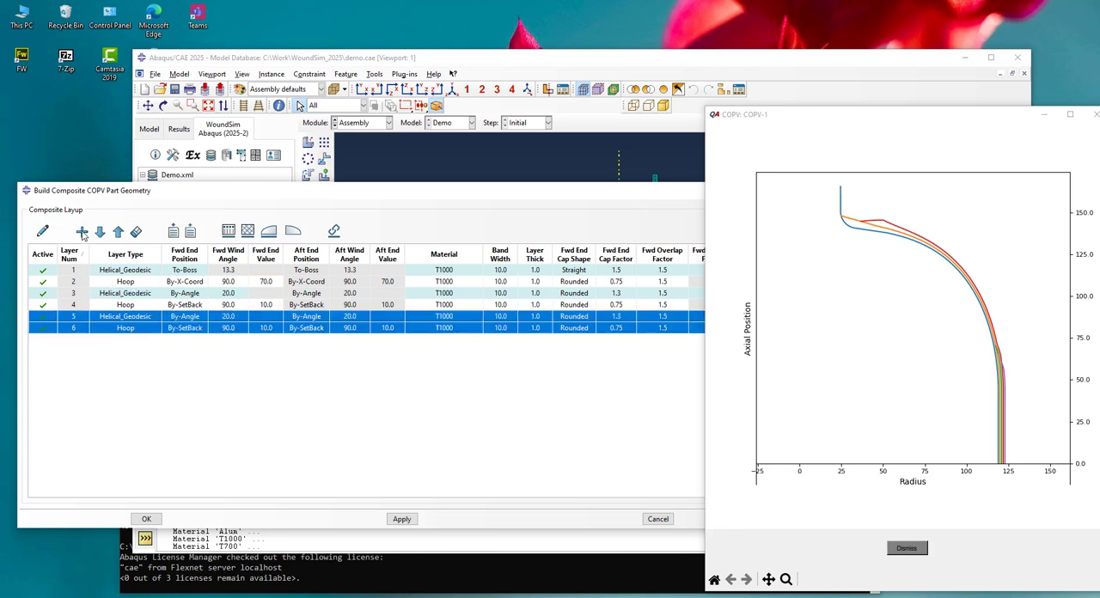
pyautogui.click(185, 318)
pyautogui.click(185, 318)
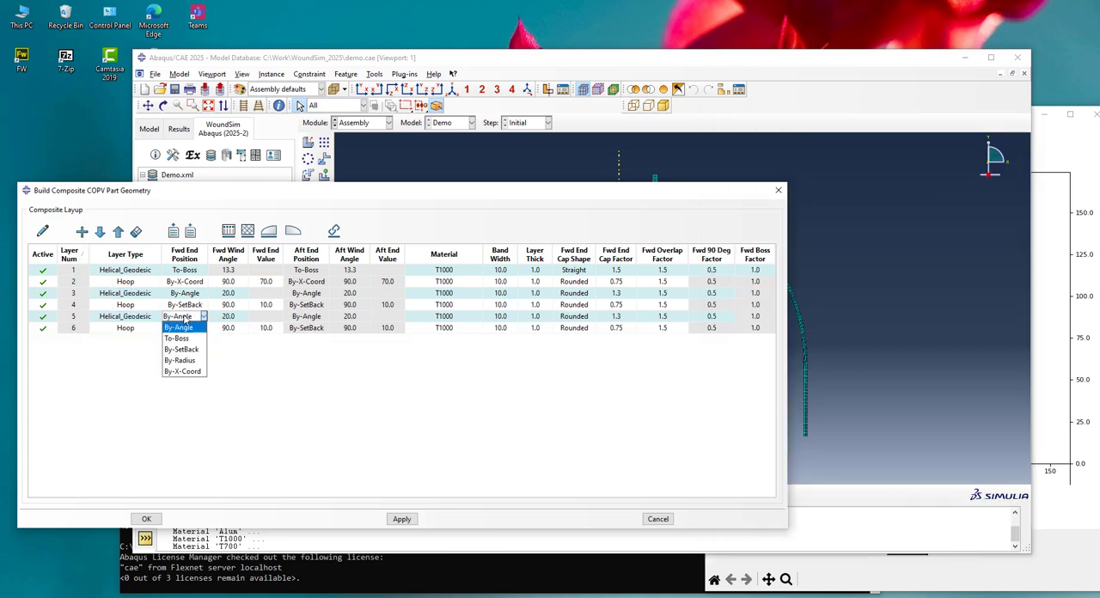
pyautogui.click(181, 349)
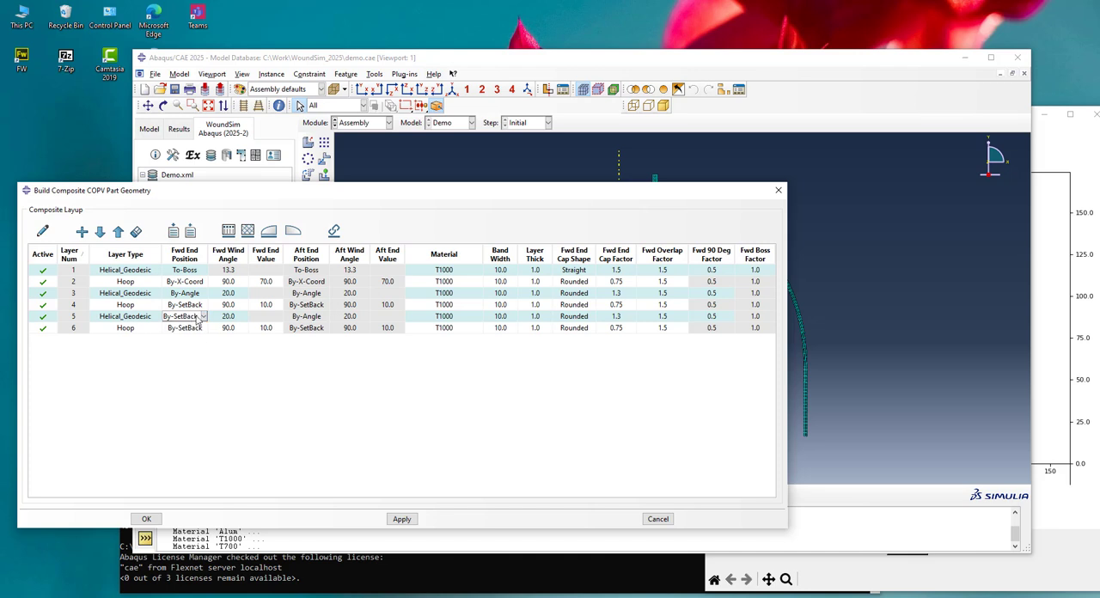
pyautogui.click(254, 318)
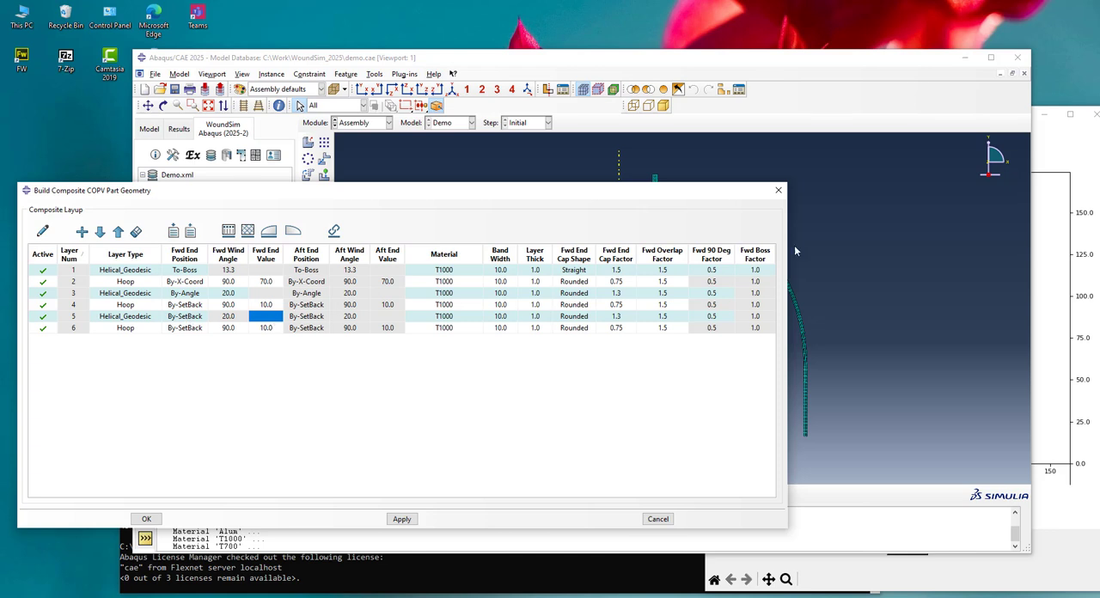
pyautogui.click(1073, 137)
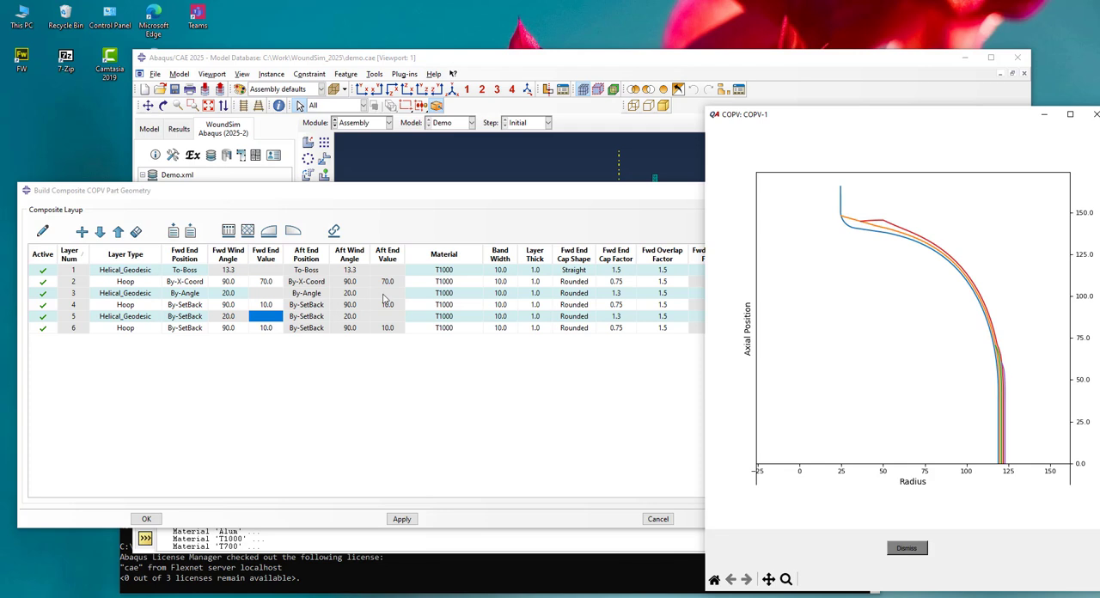
pyautogui.click(264, 316)
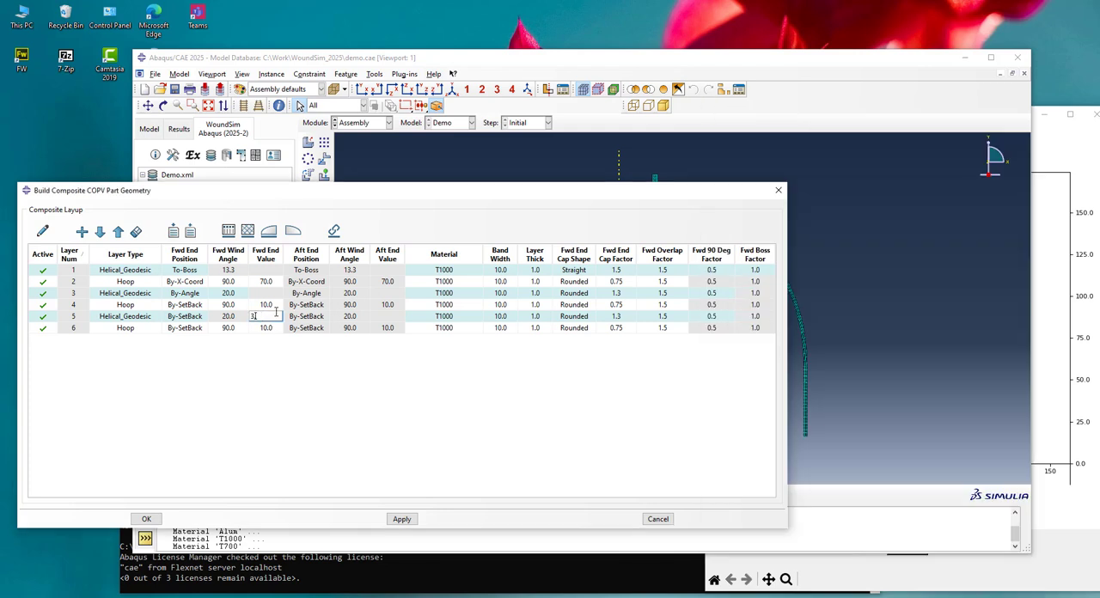
pyautogui.click(151, 330)
pyautogui.click(268, 330)
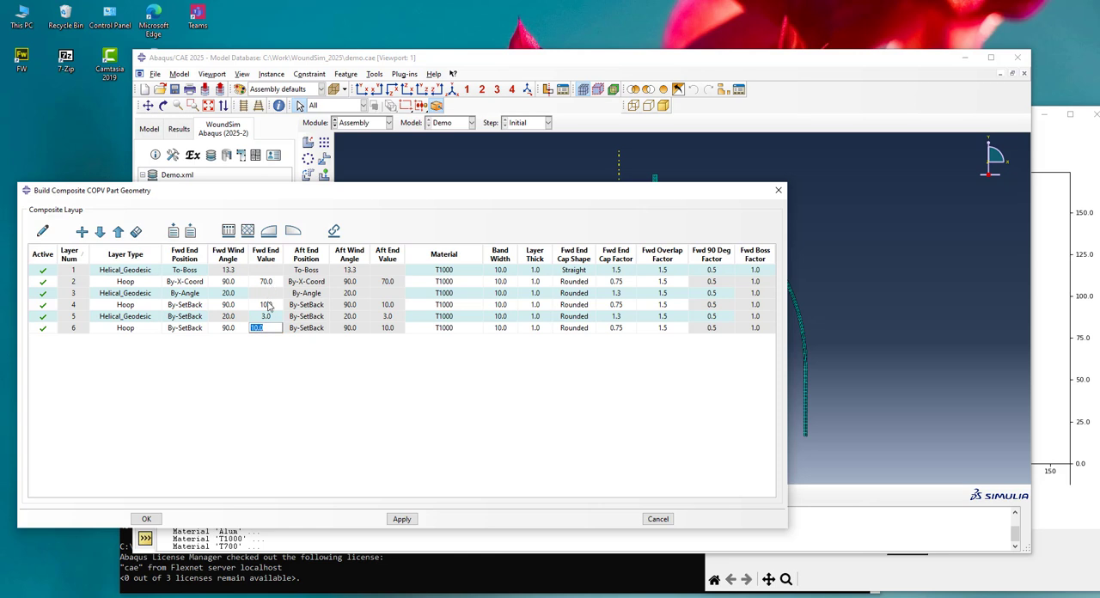
# Redraw the profile plot and identify helical layer 5's curve near the hoop layer ends
pyautogui.click(43, 232)
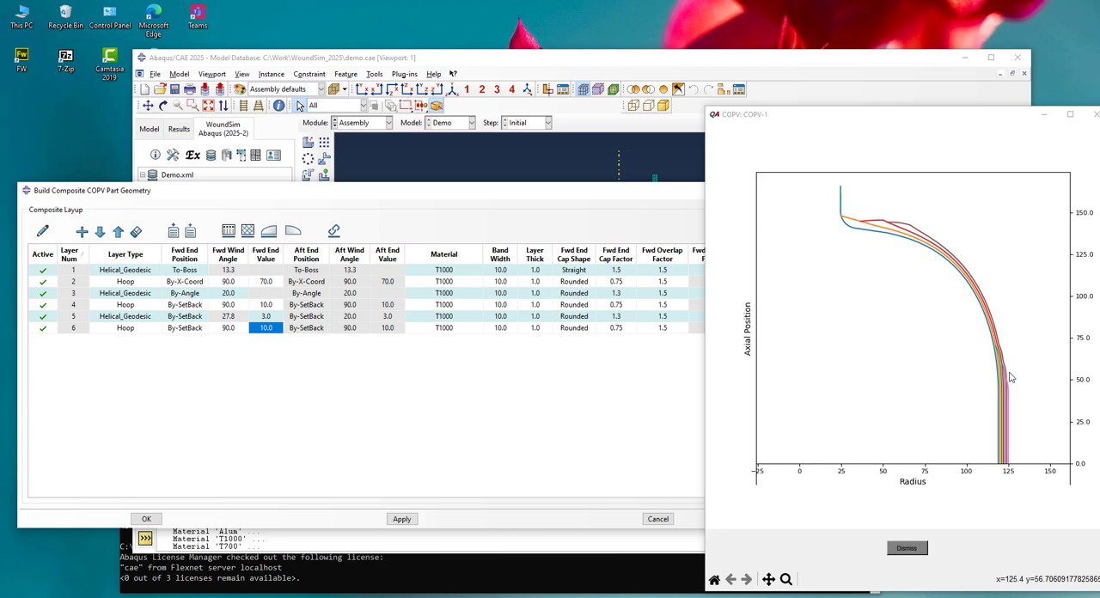
pyautogui.scroll(2, 1012, 377)
pyautogui.scroll(2, 1012, 377)
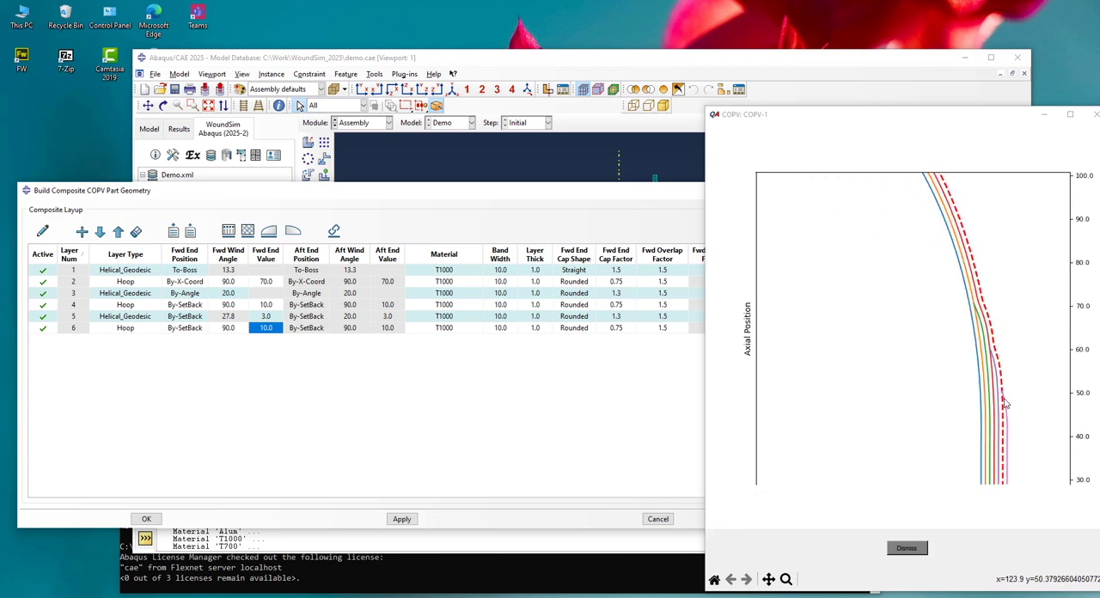
pyautogui.click(1031, 388)
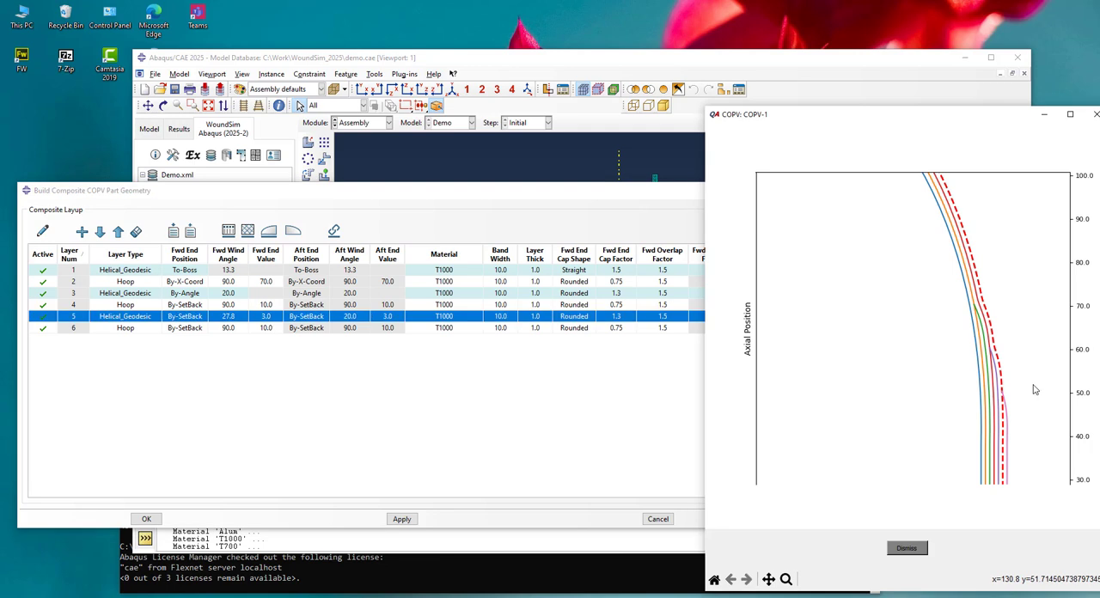
pyautogui.click(370, 428)
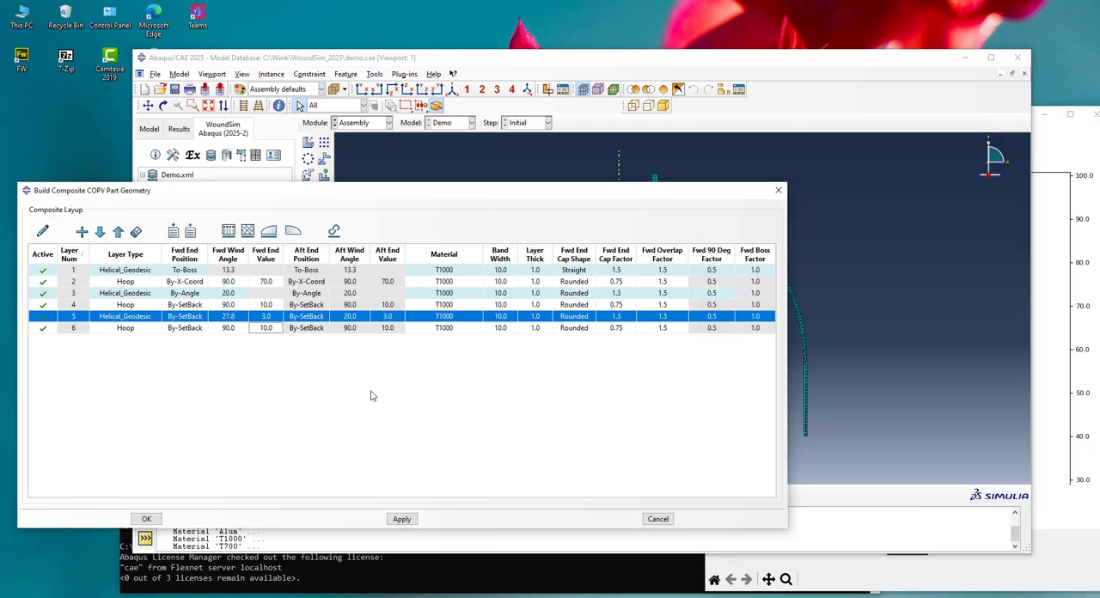
# Duplicate helical layer 1 and hoop layer 2 as layers 7 and 8 at the end of the layup
pyautogui.doubleClick(133, 272)
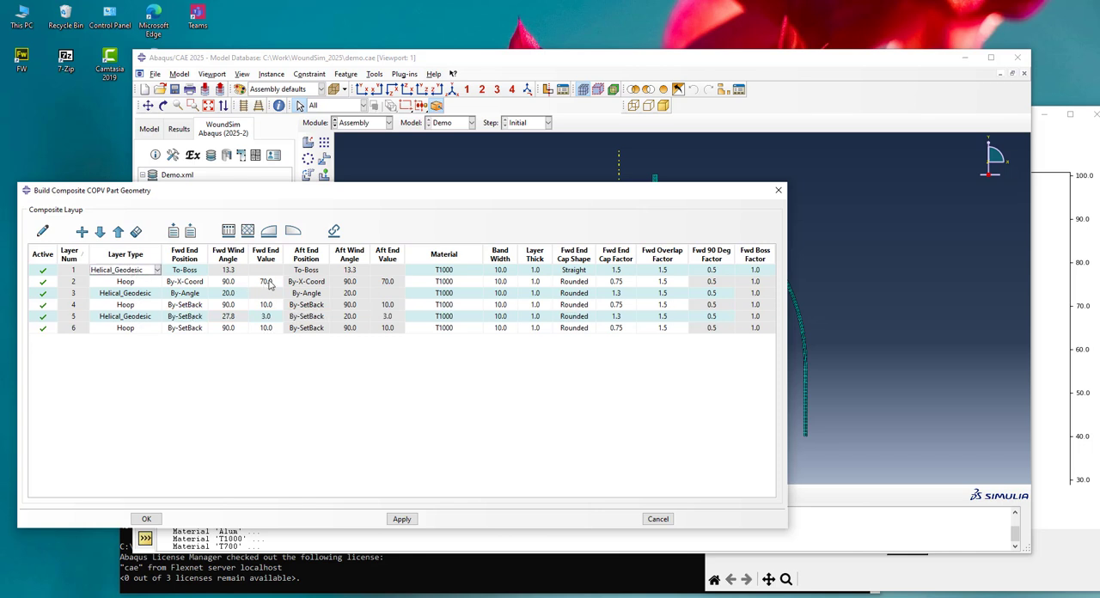
pyautogui.keyDown('shift'); pyautogui.click(135, 284); pyautogui.keyUp('shift')
pyautogui.click(83, 232)
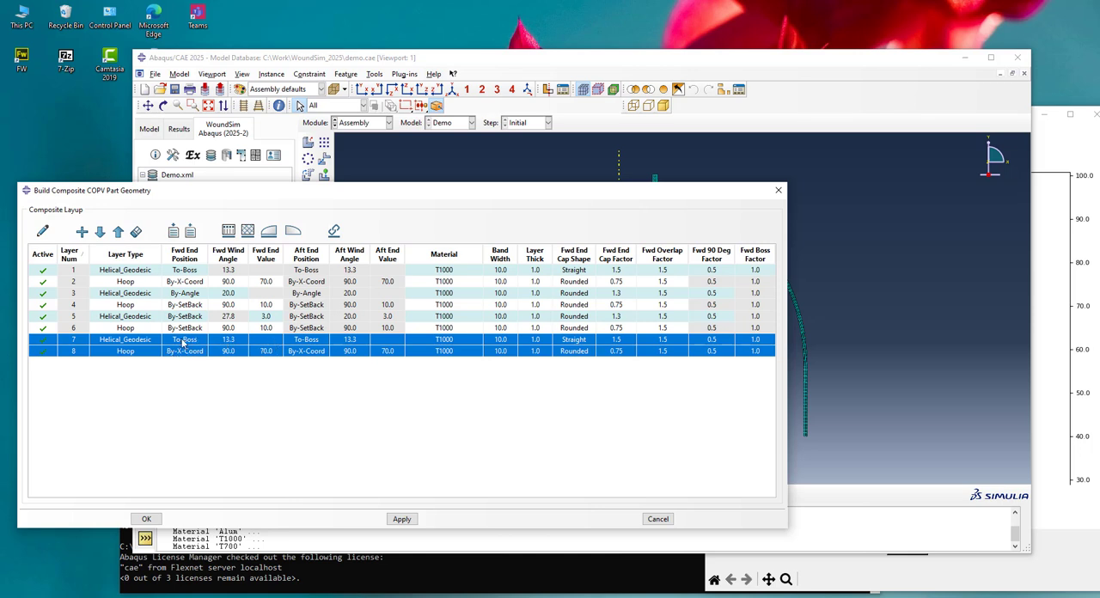
# Redraw the profile plot with layers 7 and 8 and examine their buildup at the cylinder transition and the boss
pyautogui.click(43, 232)
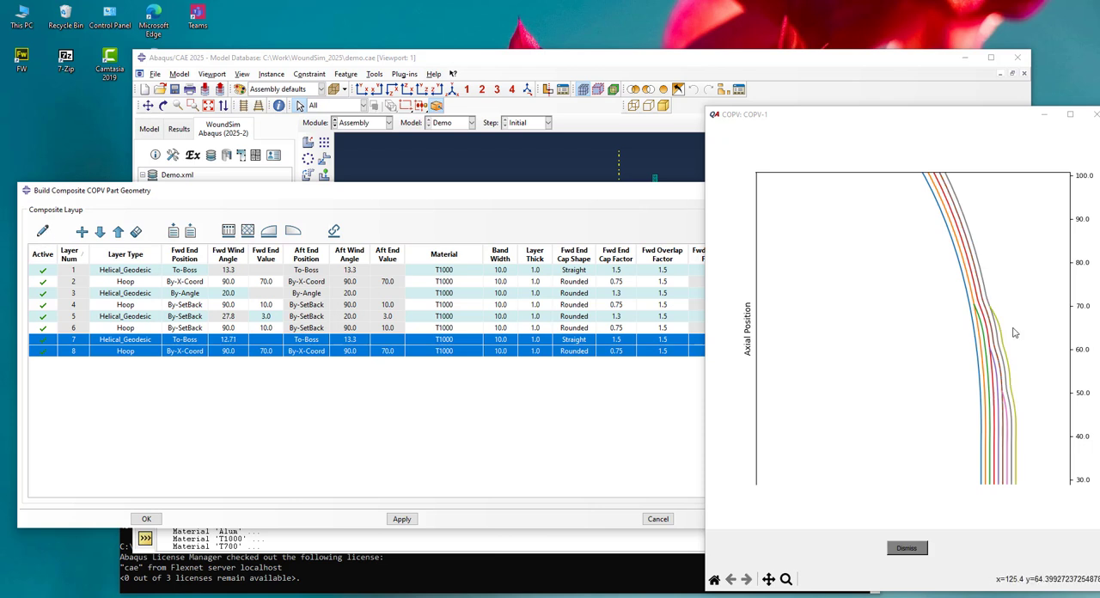
pyautogui.scroll(-3, 1031, 406)
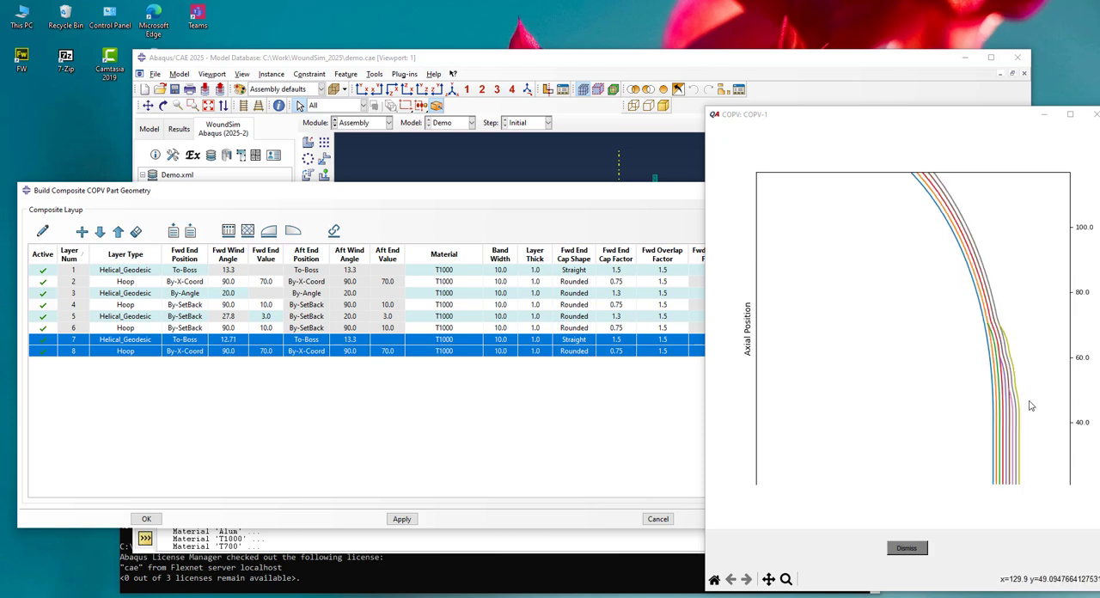
pyautogui.scroll(-2, 1040, 414)
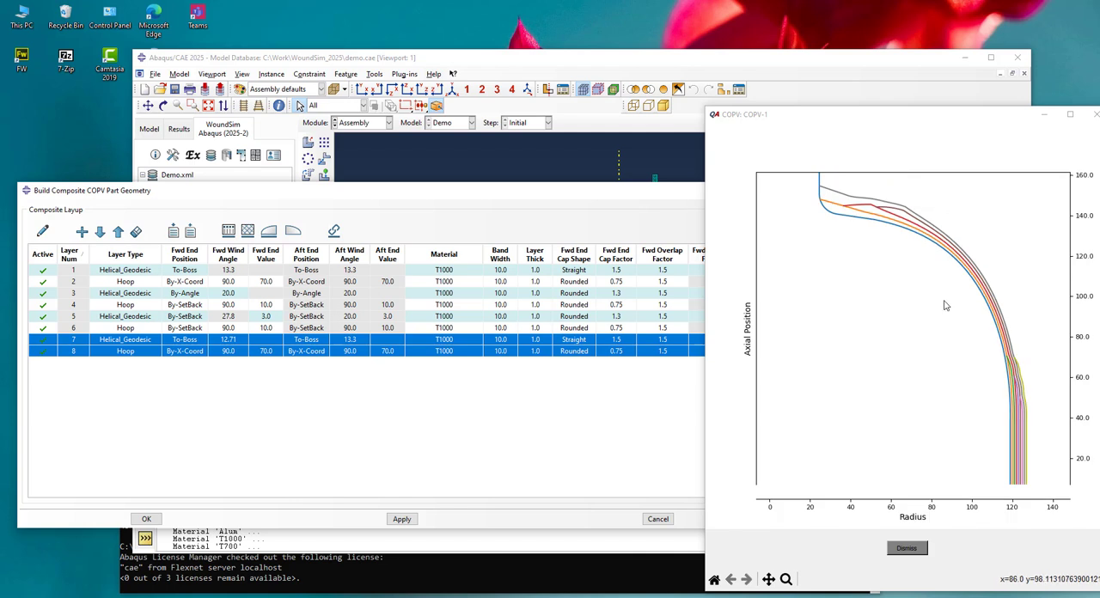
pyautogui.scroll(-2, 859, 207)
pyautogui.scroll(2, 860, 208)
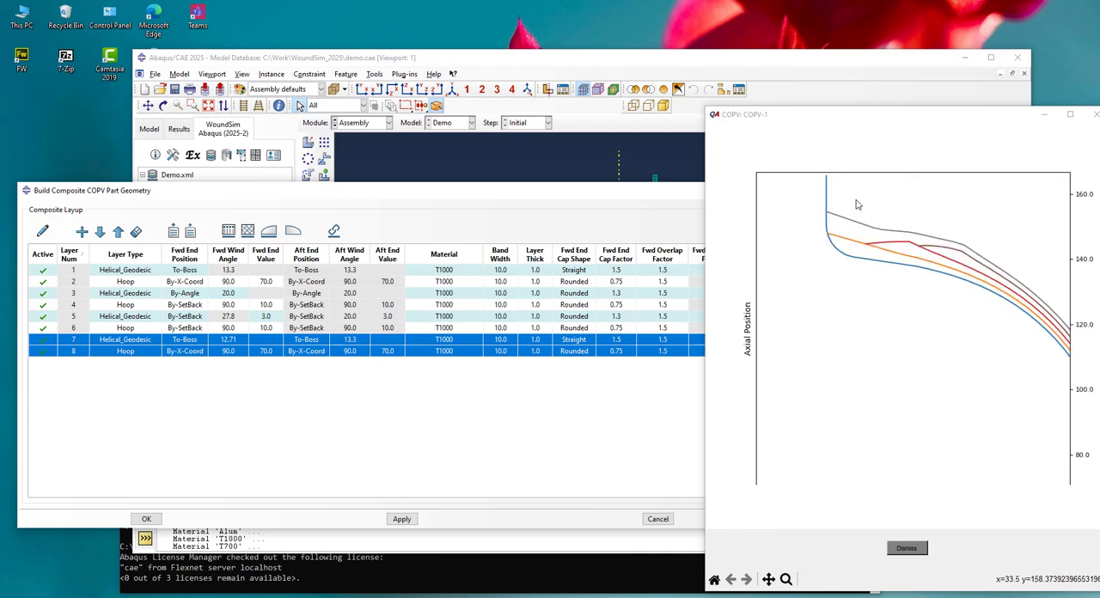
pyautogui.scroll(-2, 834, 198)
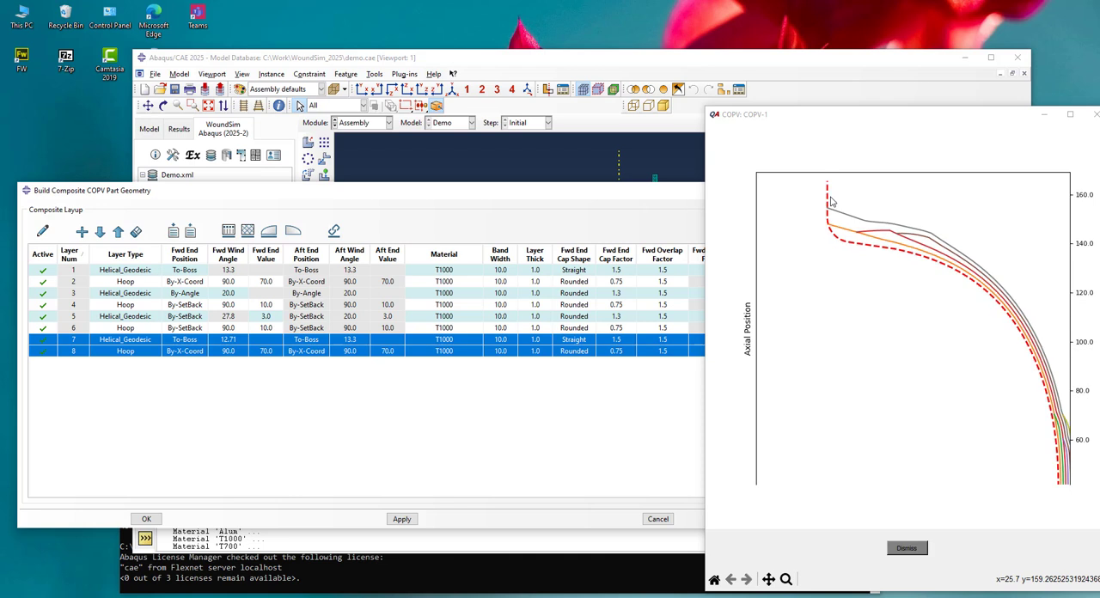
pyautogui.scroll(-2, 840, 203)
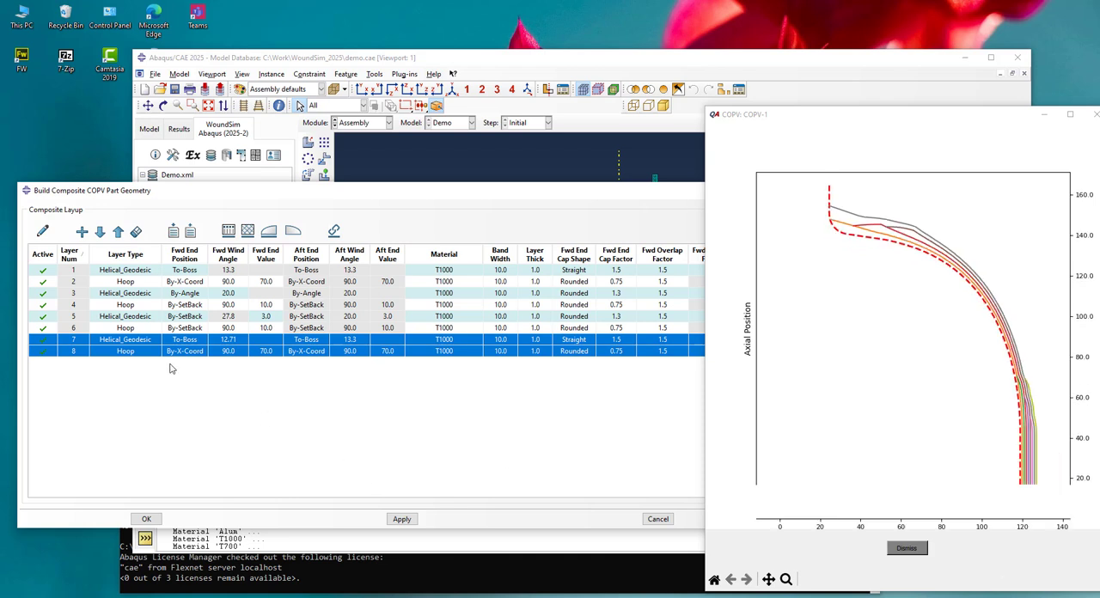
# Duplicate layers 7 and 8 as layers 9 and 10 and redraw the profile plot
pyautogui.click(82, 232)
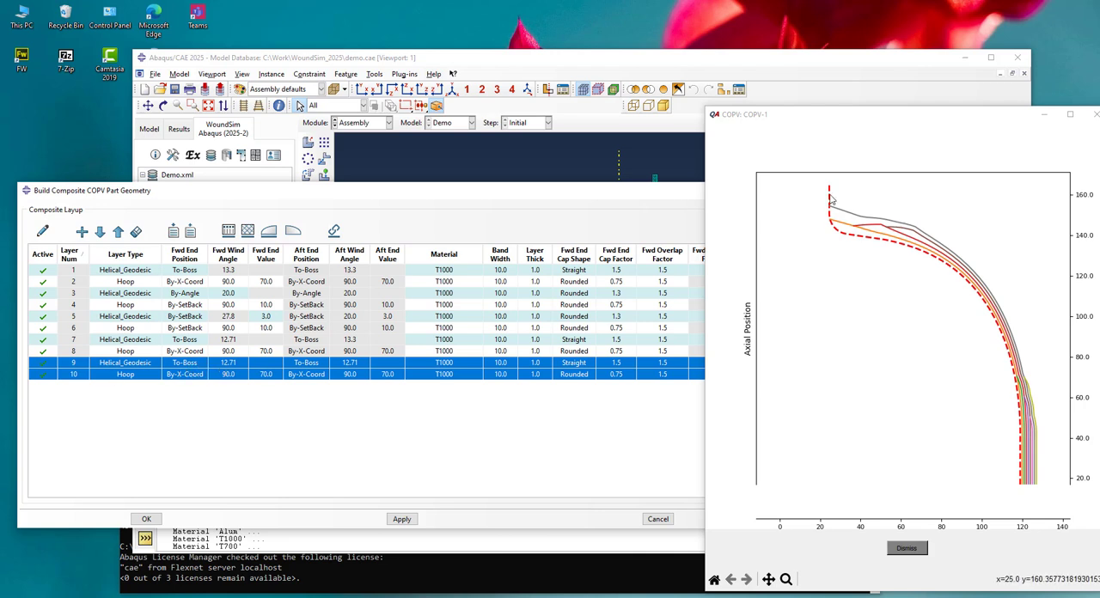
pyautogui.click(43, 232)
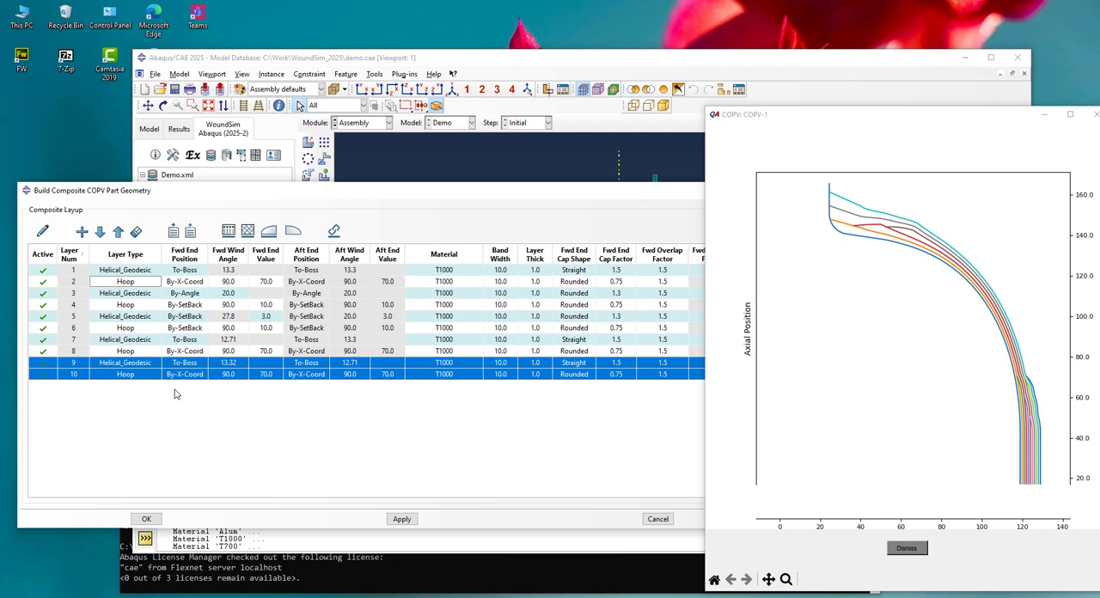
# Set hoop layer 10's forward end position to By-SetBack with a forward end value of 10.0
pyautogui.doubleClick(232, 377)
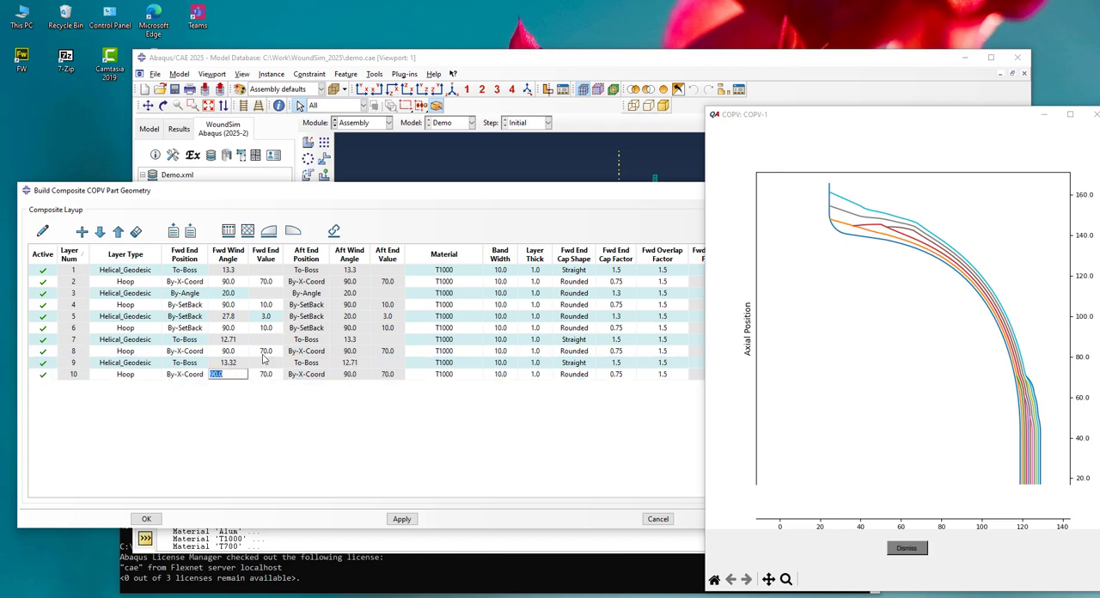
pyautogui.doubleClick(184, 374)
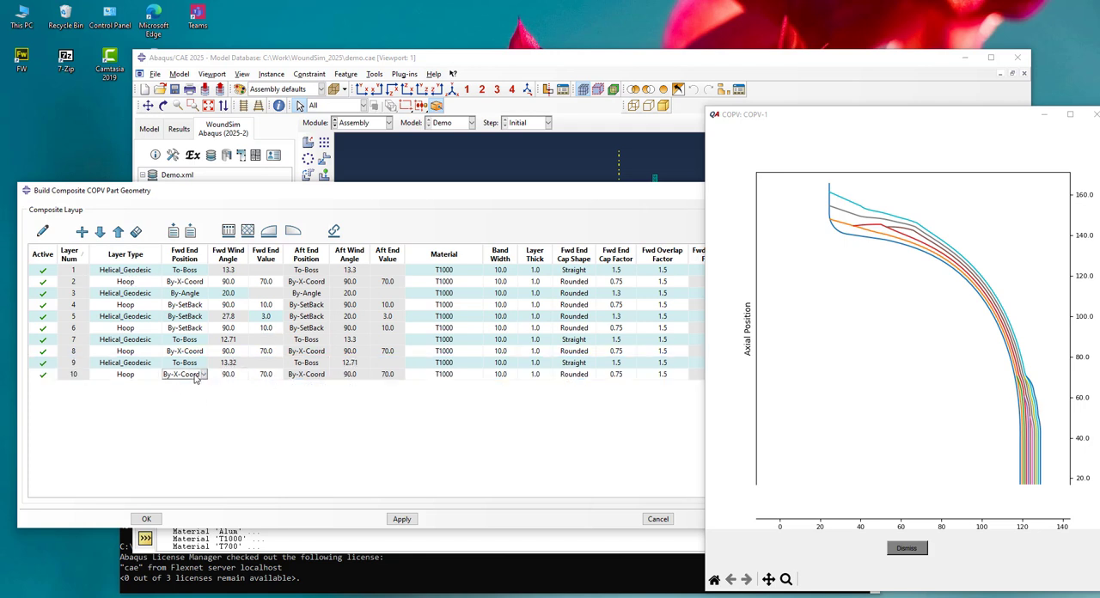
pyautogui.click(184, 375)
pyautogui.click(191, 398)
pyautogui.doubleClick(270, 376)
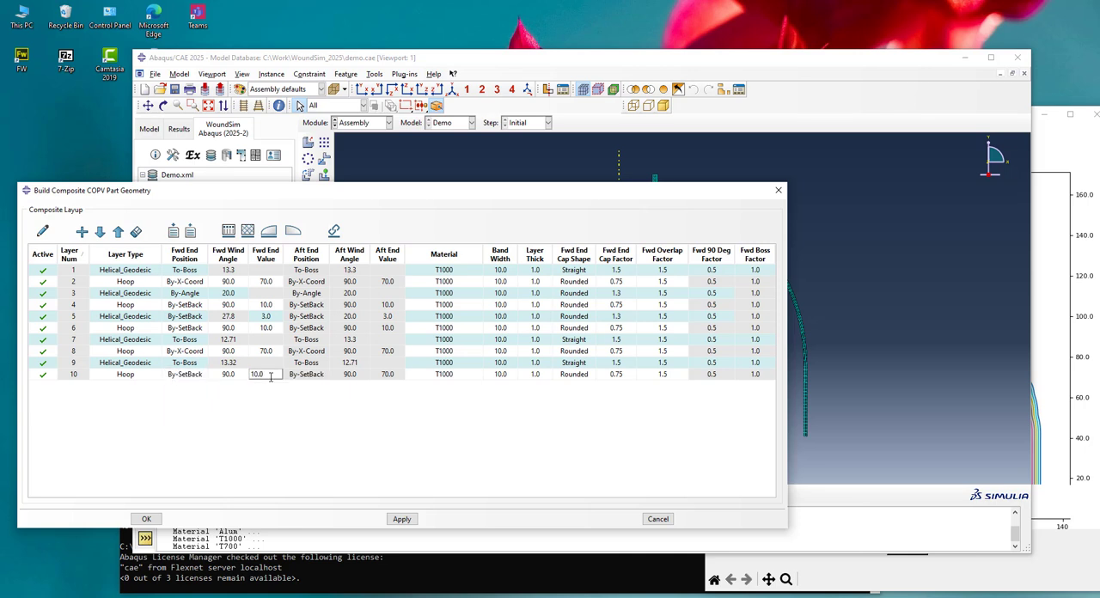
# Redraw the profile plot and examine hoop layer 10's end against the underlying layers
pyautogui.click(43, 232)
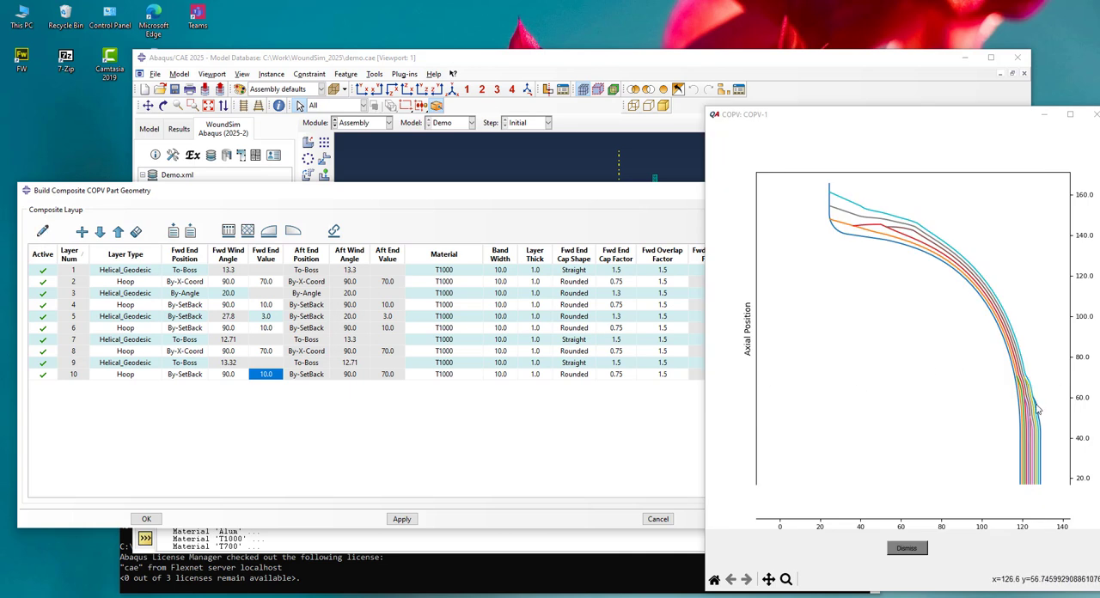
pyautogui.scroll(1, 1038, 412)
pyautogui.scroll(1, 1044, 421)
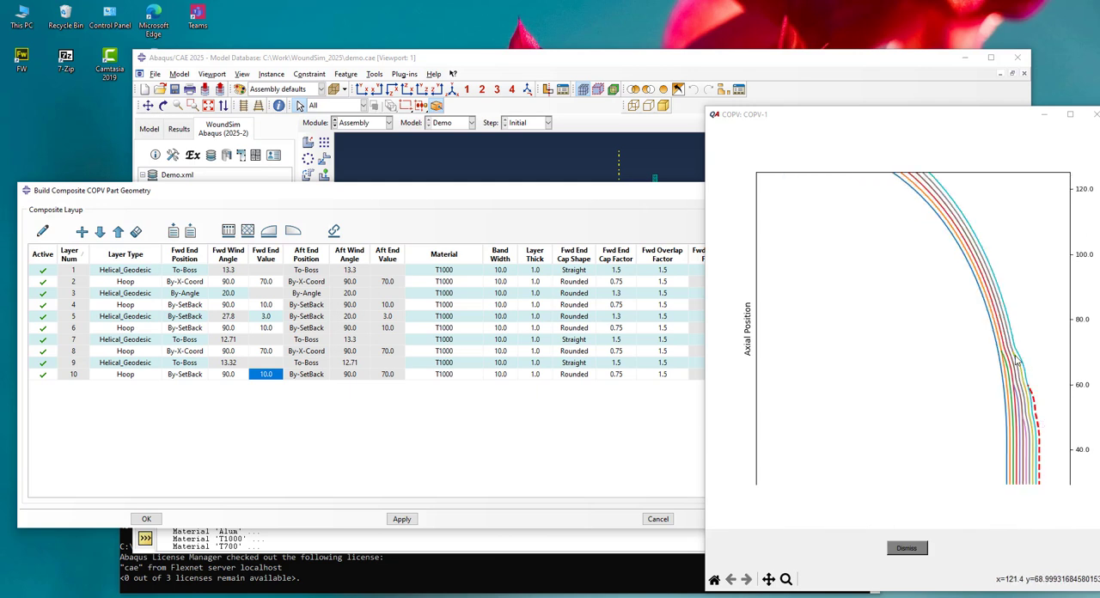
pyautogui.click(1059, 425)
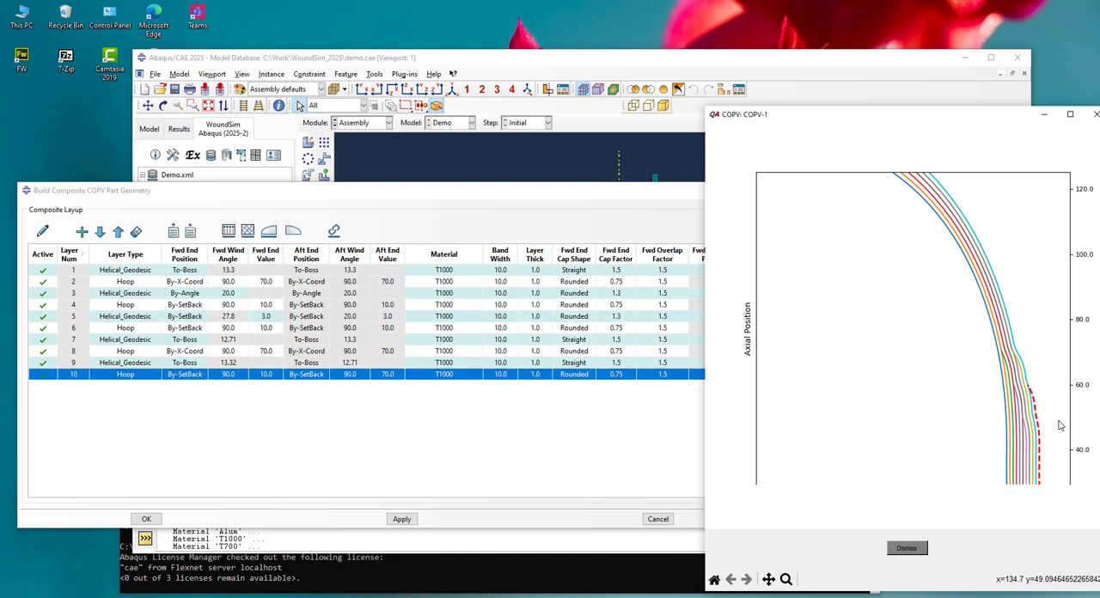
pyautogui.scroll(-1, 945, 435)
pyautogui.scroll(-1, 967, 430)
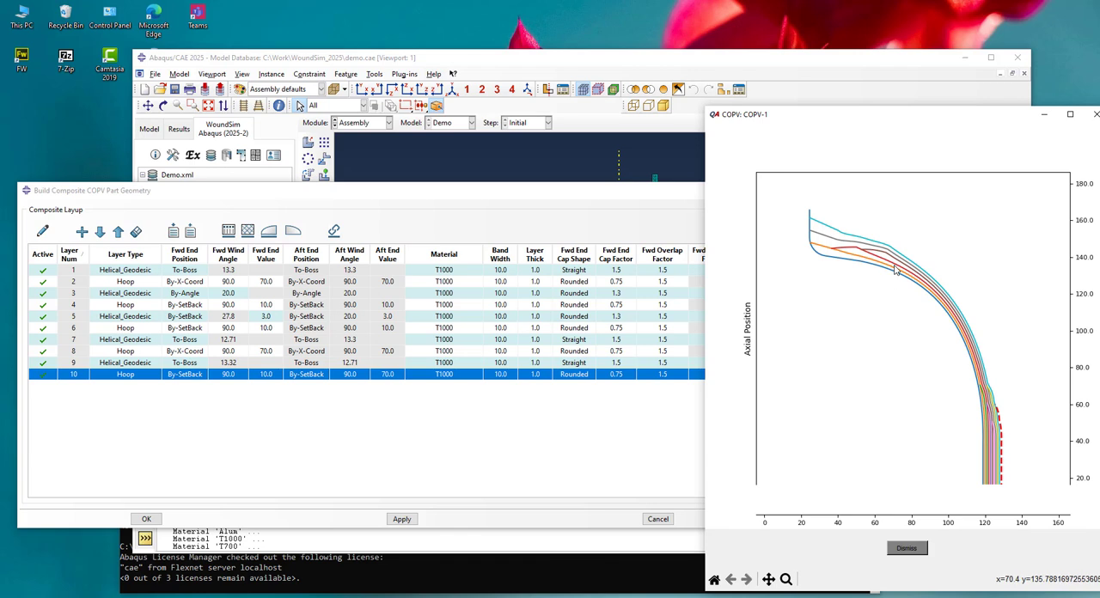
# Highlight helical layer 9 in the profile plot and examine how it runs over the hoop ends at the cylinder transition
pyautogui.click(627, 294)
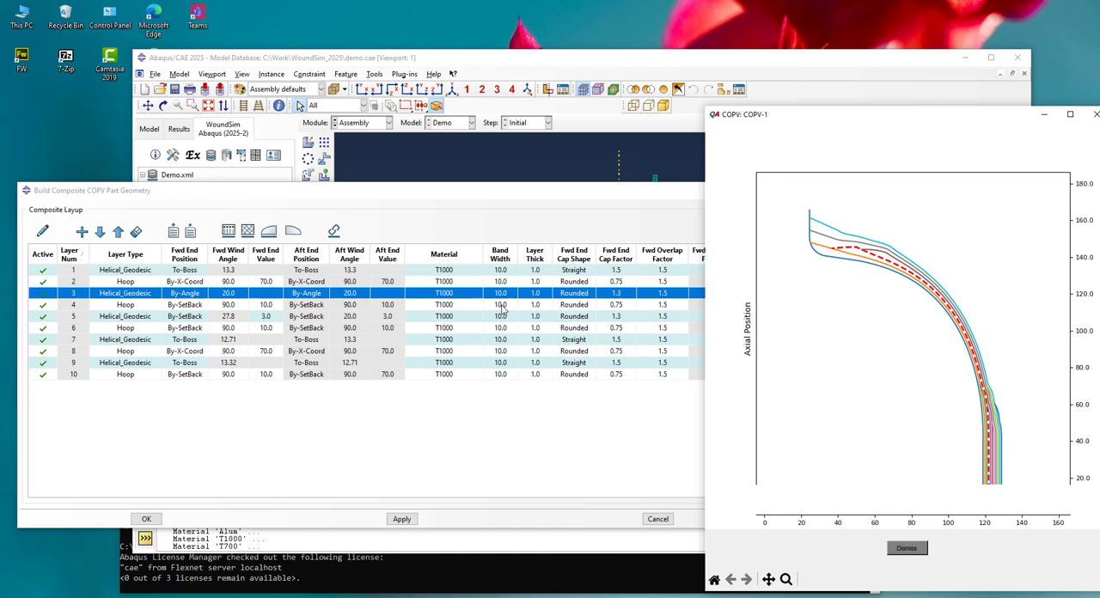
pyautogui.click(97, 442)
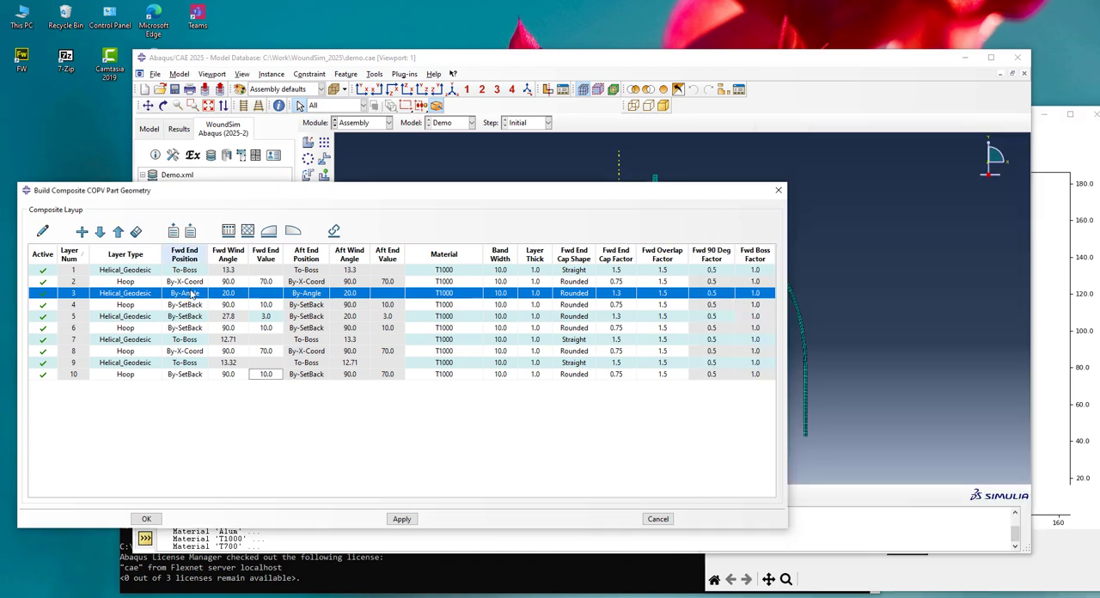
pyautogui.click(75, 364)
pyautogui.rightClick(86, 366)
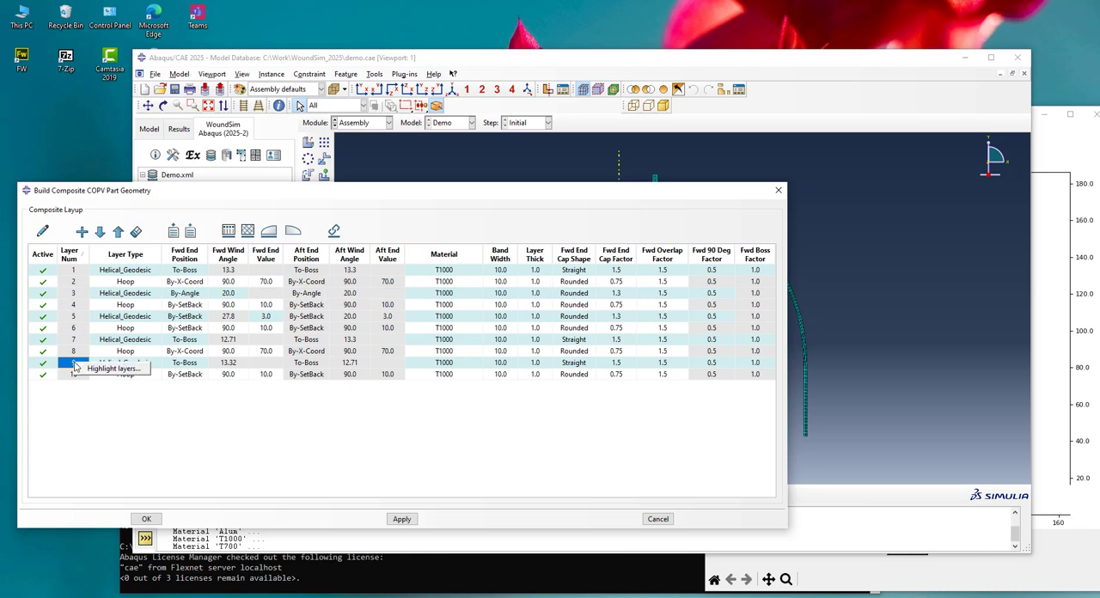
pyautogui.click(93, 368)
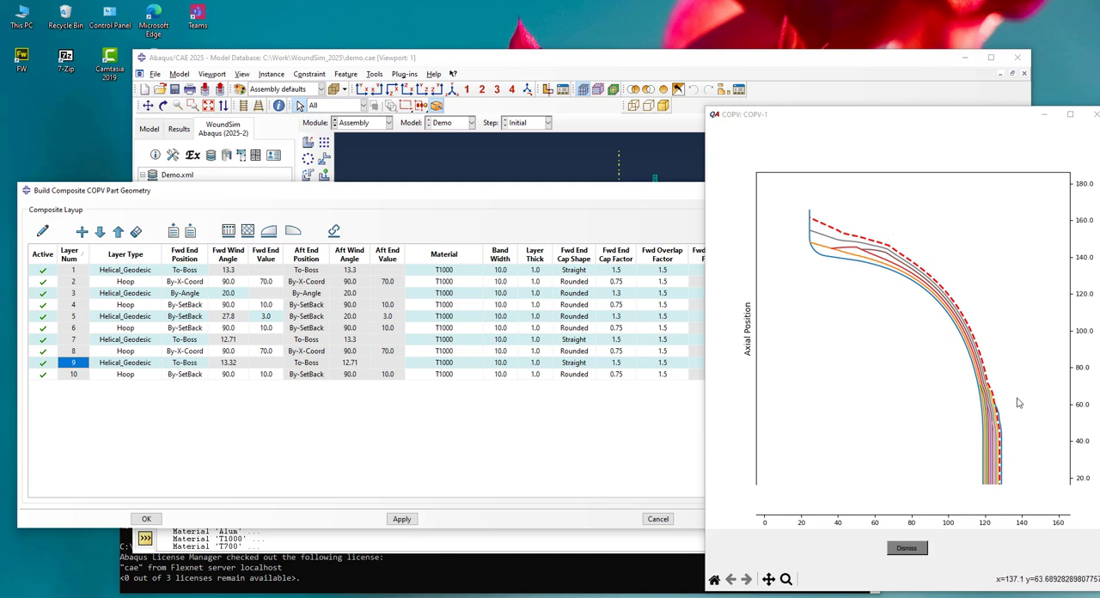
pyautogui.scroll(4, 1016, 404)
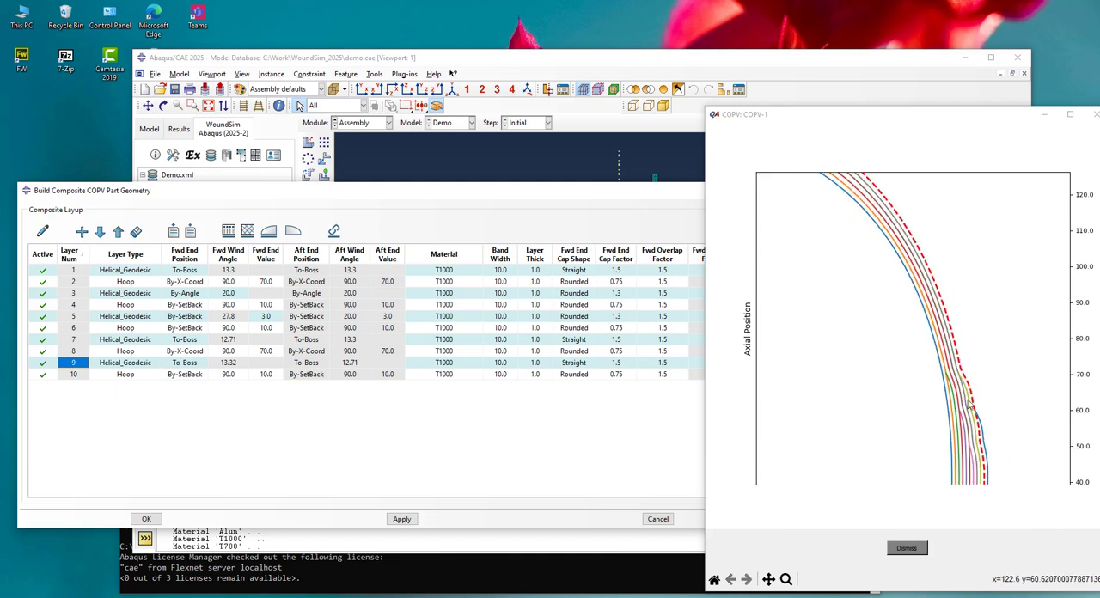
# Highlight helical layer 1 in the profile plot and examine the layer ends at the boss
pyautogui.click(866, 388)
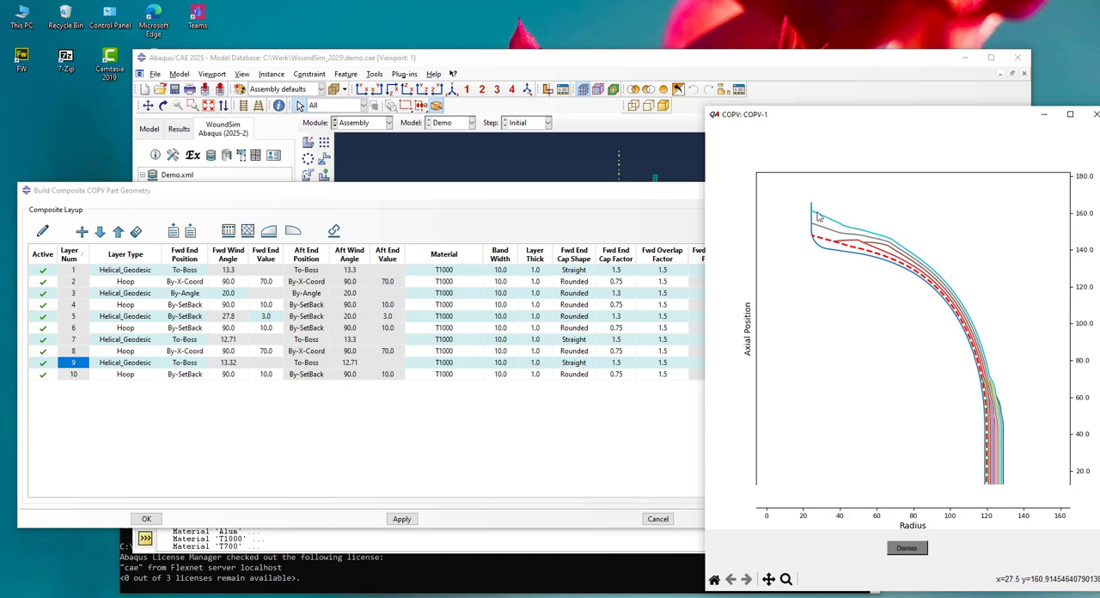
pyautogui.click(522, 443)
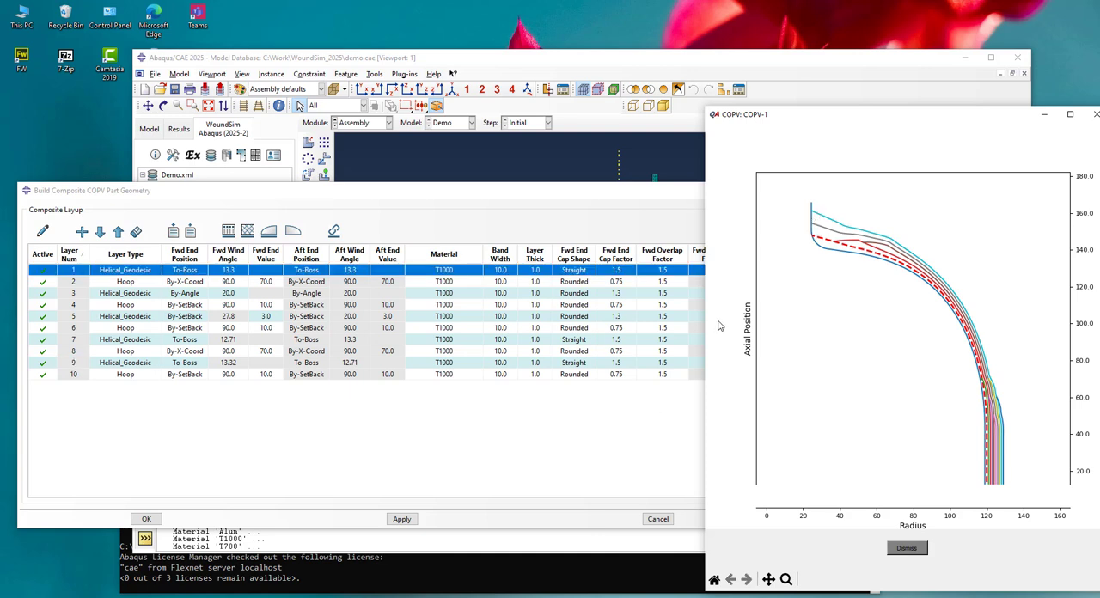
pyautogui.click(376, 197)
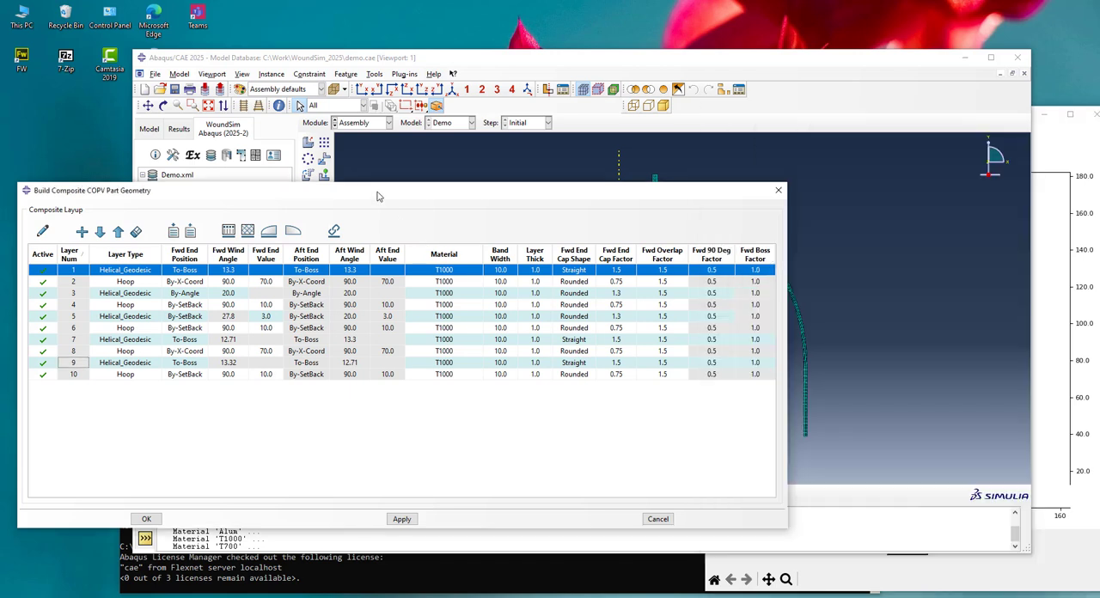
# Set the forward boss factor of To-Boss layers 1, 7 and 9 to 0.9, sorting by forward end position and back to layer number
pyautogui.click(196, 261)
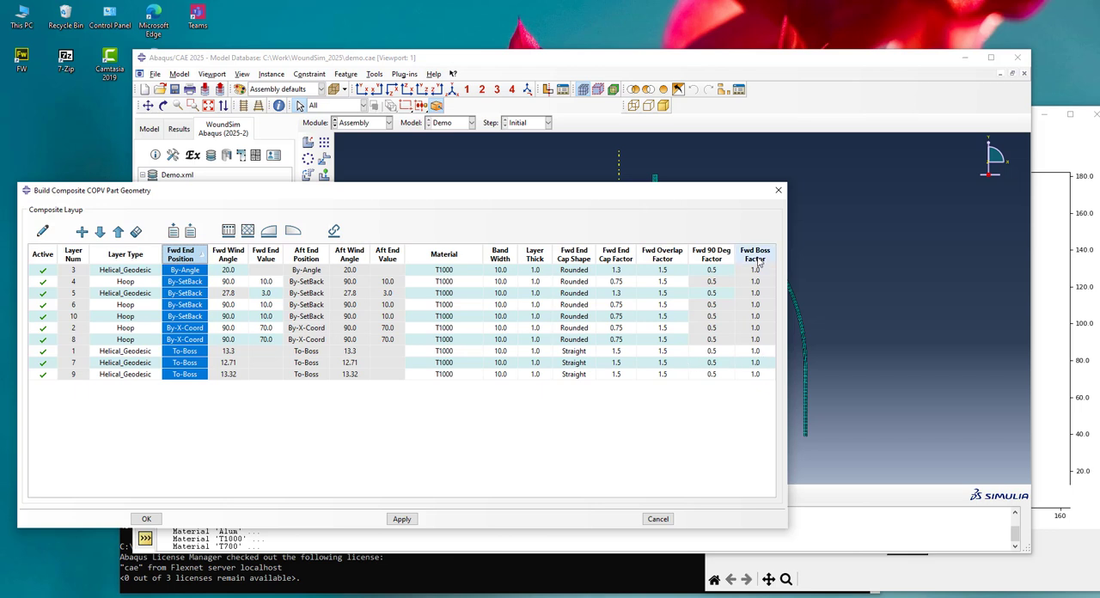
pyautogui.doubleClick(761, 356)
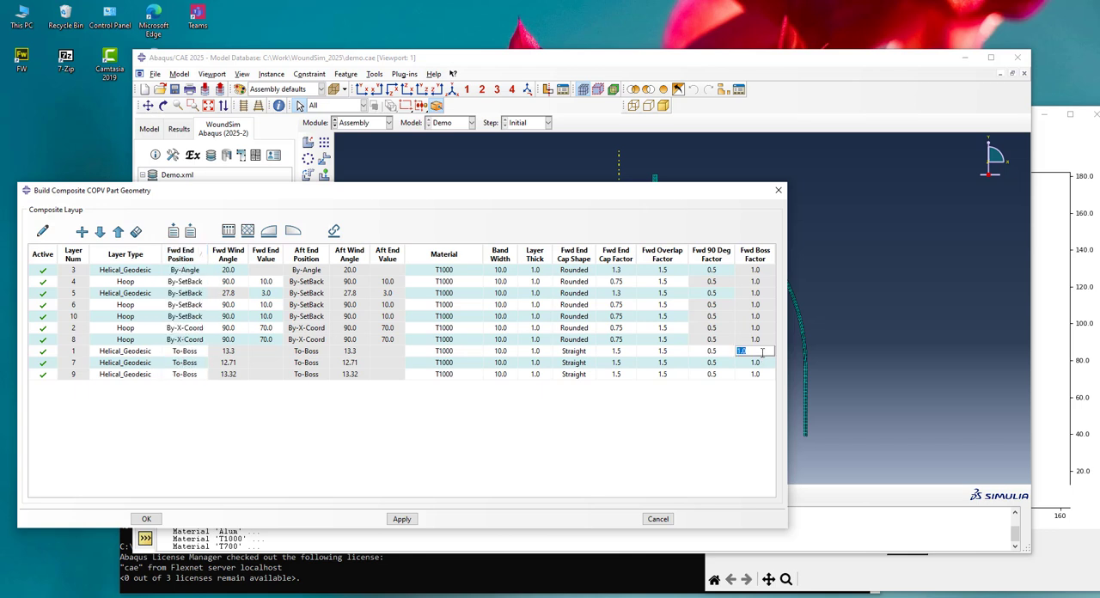
pyautogui.keyDown('shift'); pyautogui.click(760, 376); pyautogui.keyUp('shift')
pyautogui.rightClick(760, 377)
pyautogui.click(778, 384)
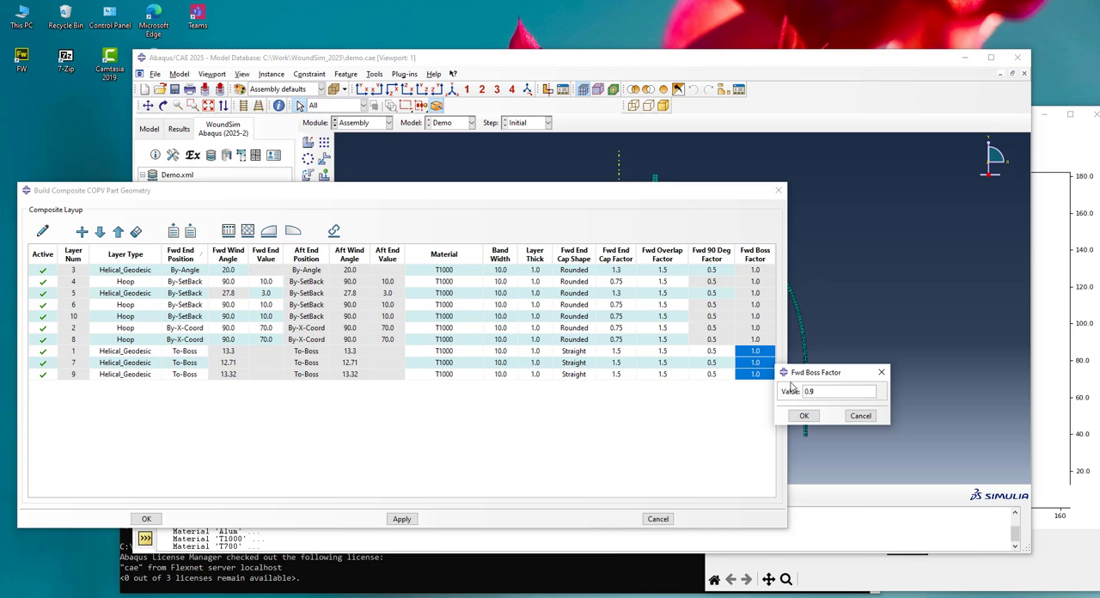
pyautogui.click(804, 415)
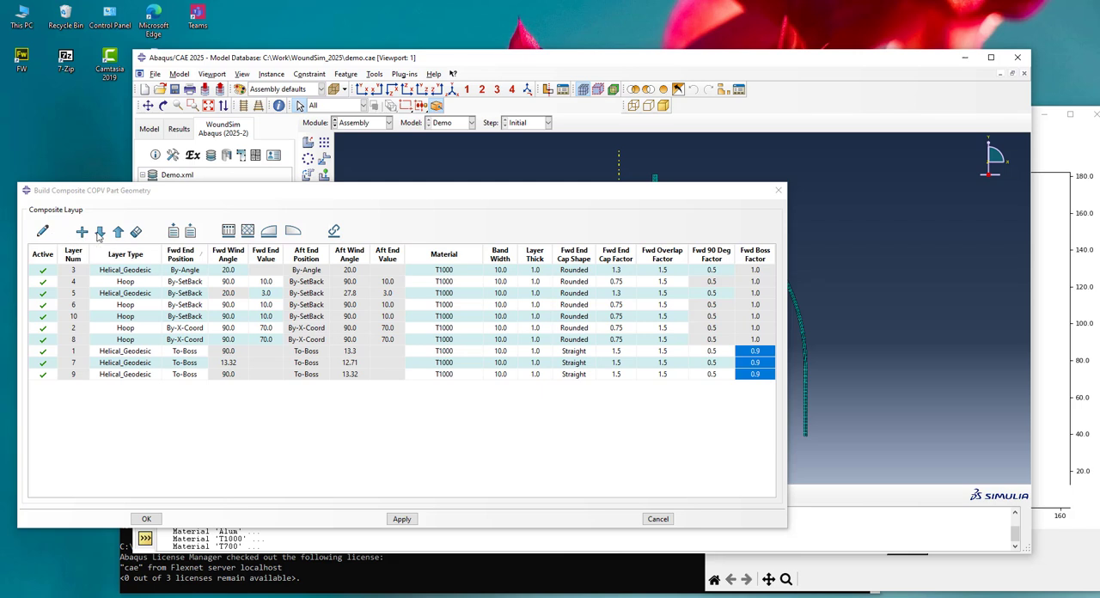
pyautogui.click(69, 254)
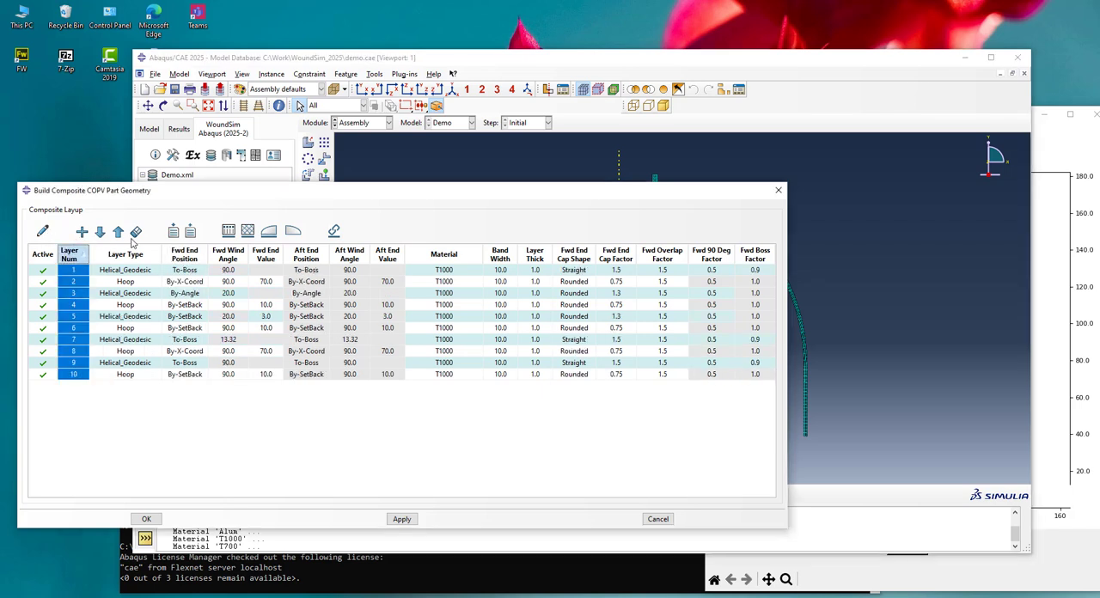
# Redraw the profile plot to check the boss buildup, close it and build COPV-1's composite part geometry
pyautogui.click(42, 230)
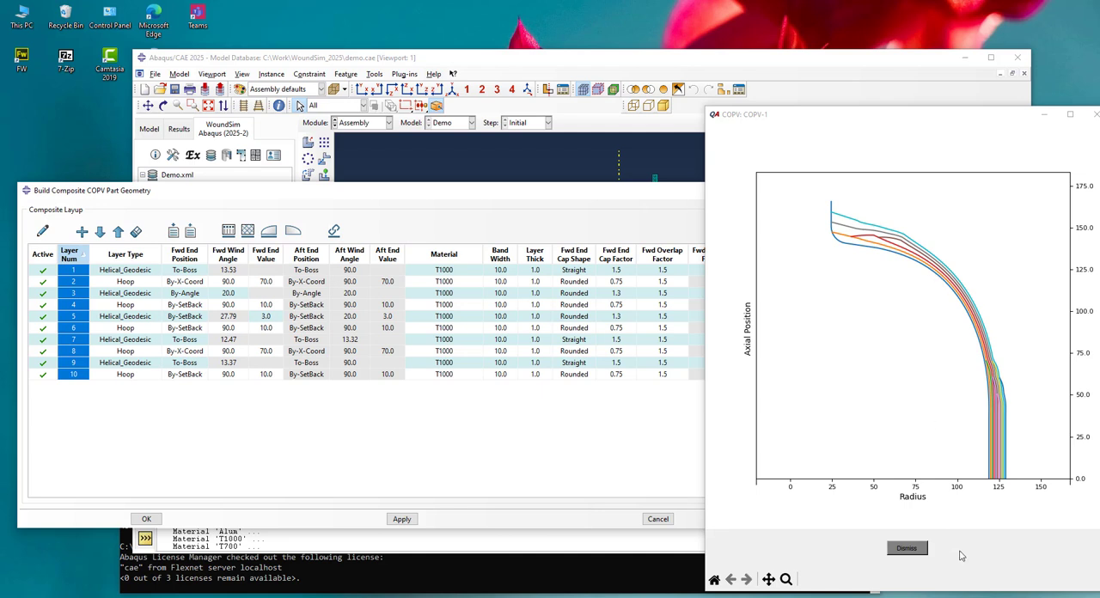
pyautogui.click(907, 548)
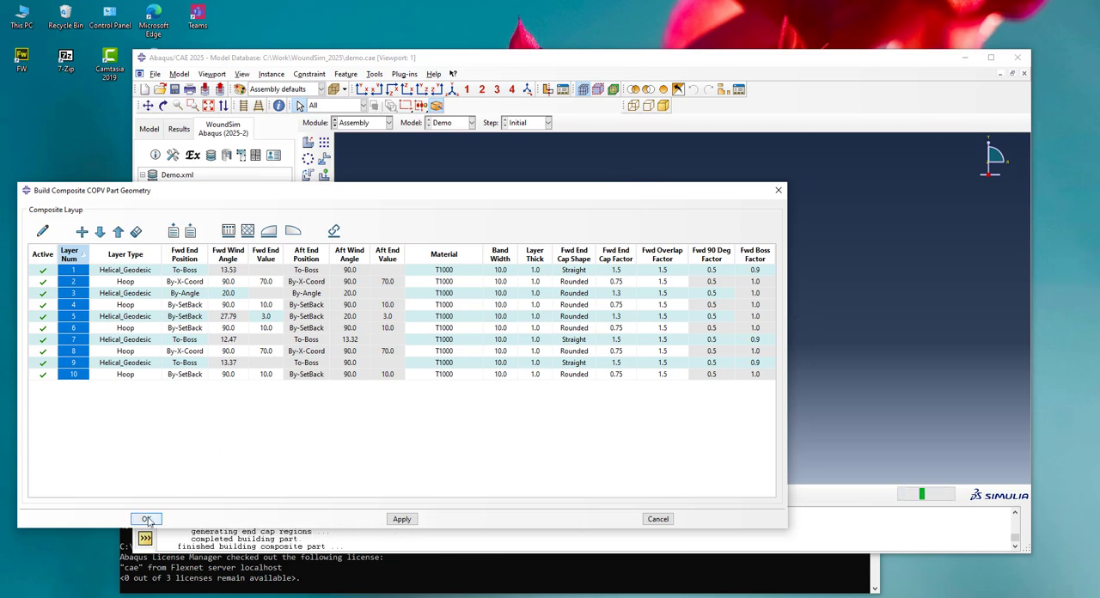
pyautogui.click(147, 519)
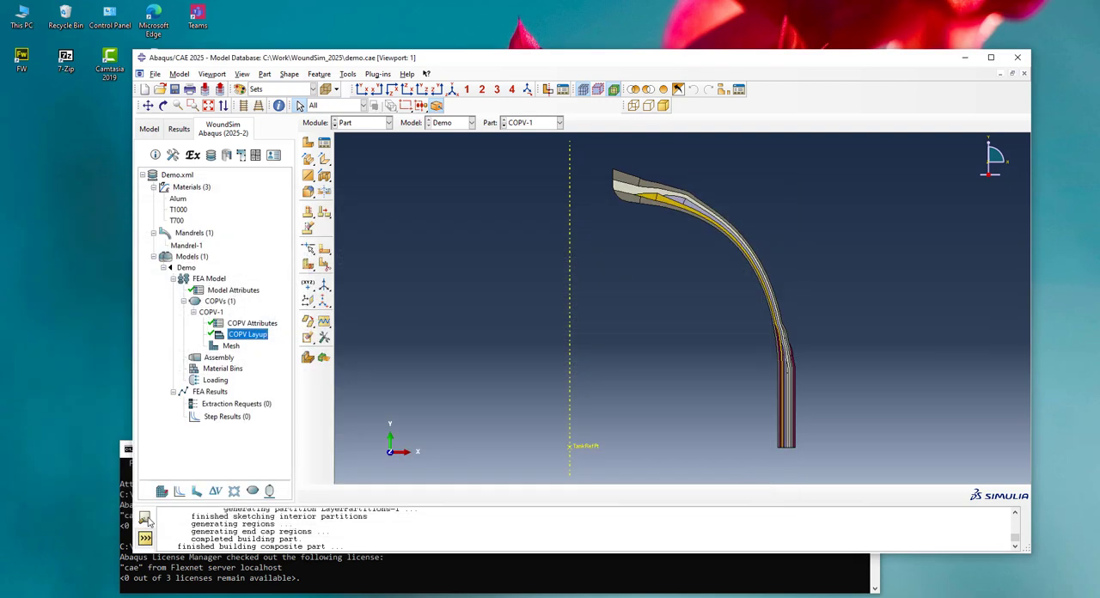
pyautogui.scroll(1, 686, 188)
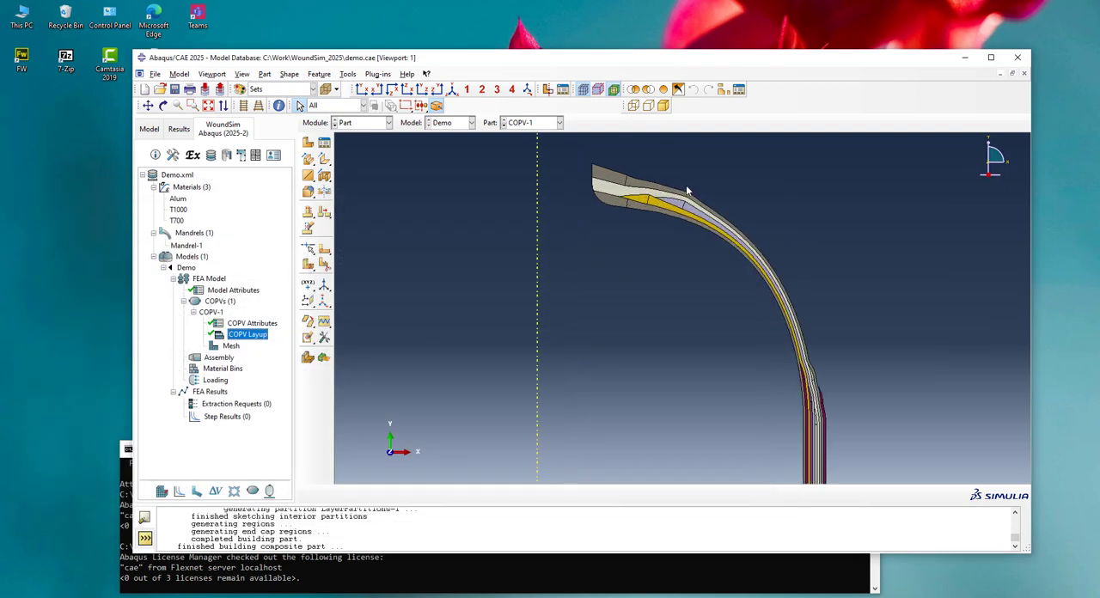
pyautogui.scroll(1, 646, 169)
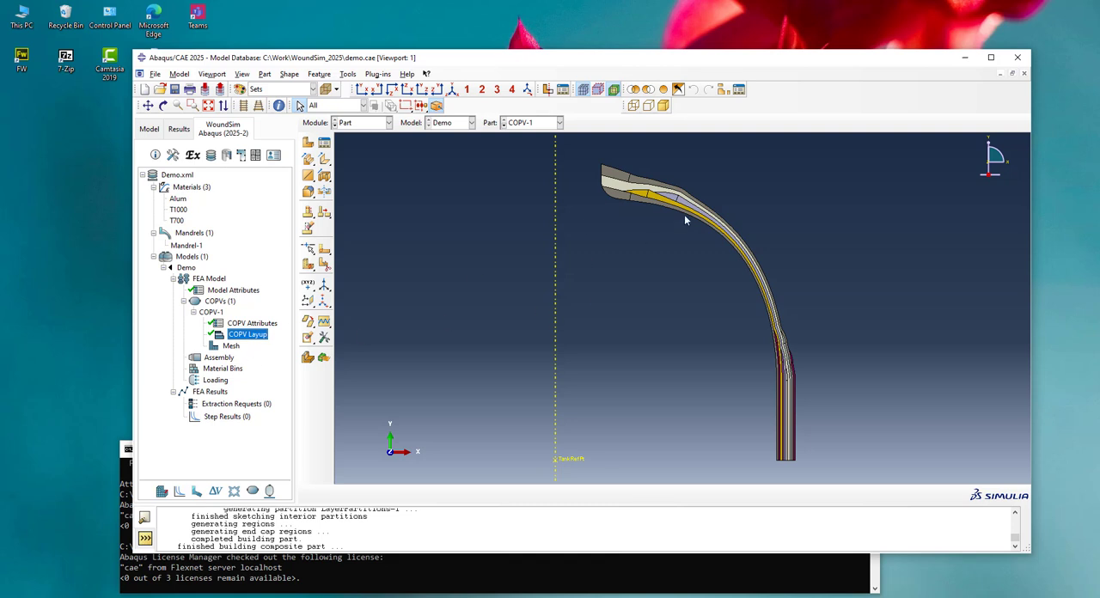
# Enable Auto-Mesh in COPV-1's mesh controls and generate the composite mesh
pyautogui.click(219, 347)
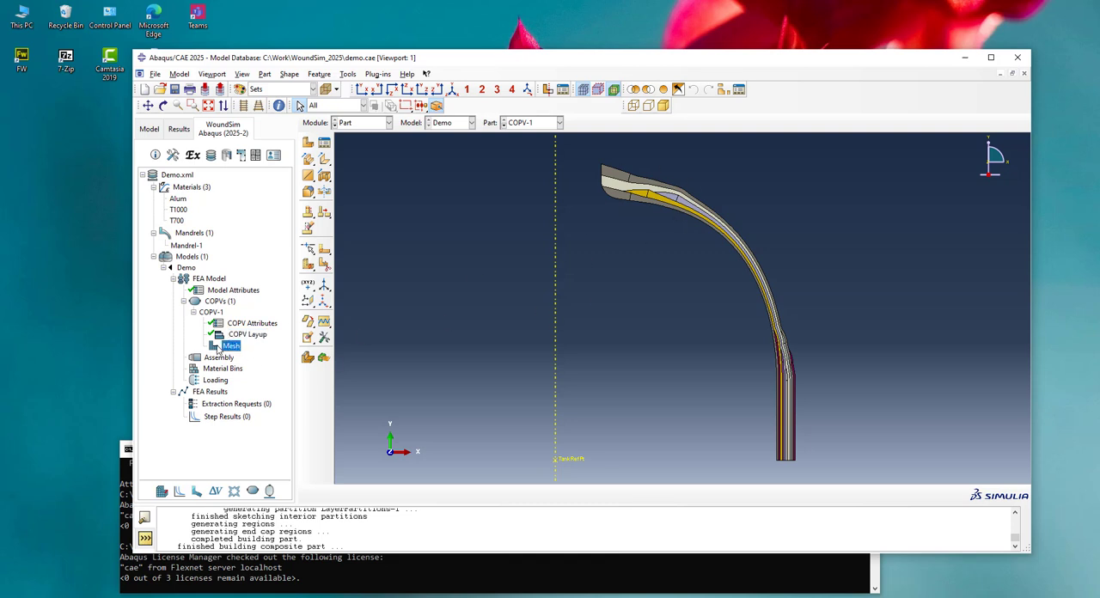
pyautogui.doubleClick(219, 348)
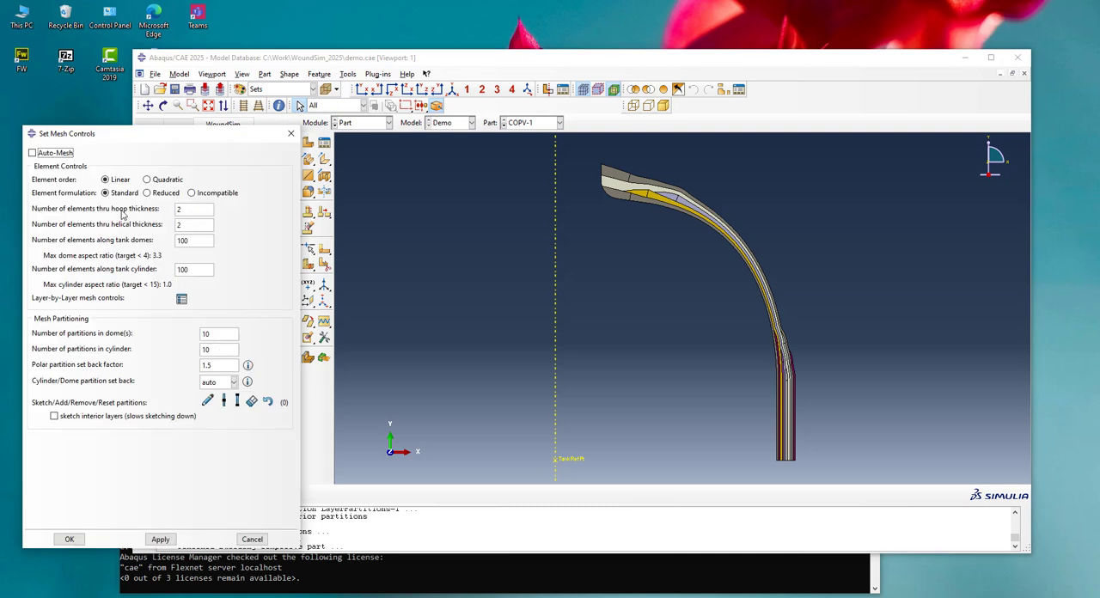
pyautogui.click(46, 153)
pyautogui.click(69, 541)
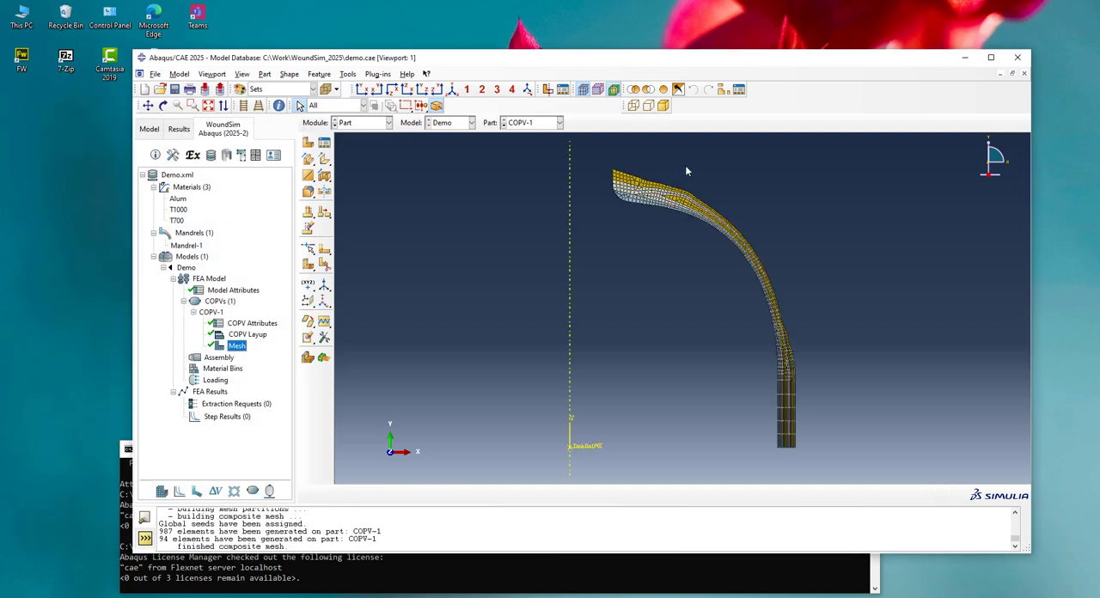
# Examine the generated mesh at the boss, along the dome and at the hoop ends near the cylinder
pyautogui.scroll(4, 685, 165)
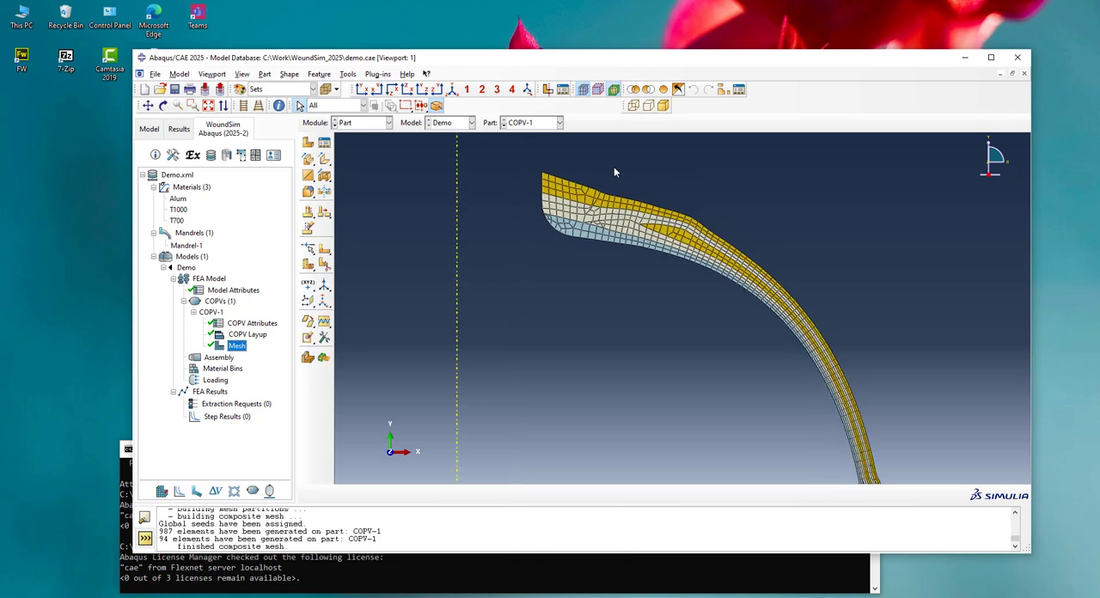
pyautogui.scroll(-5, 614, 168)
pyautogui.scroll(5, 781, 382)
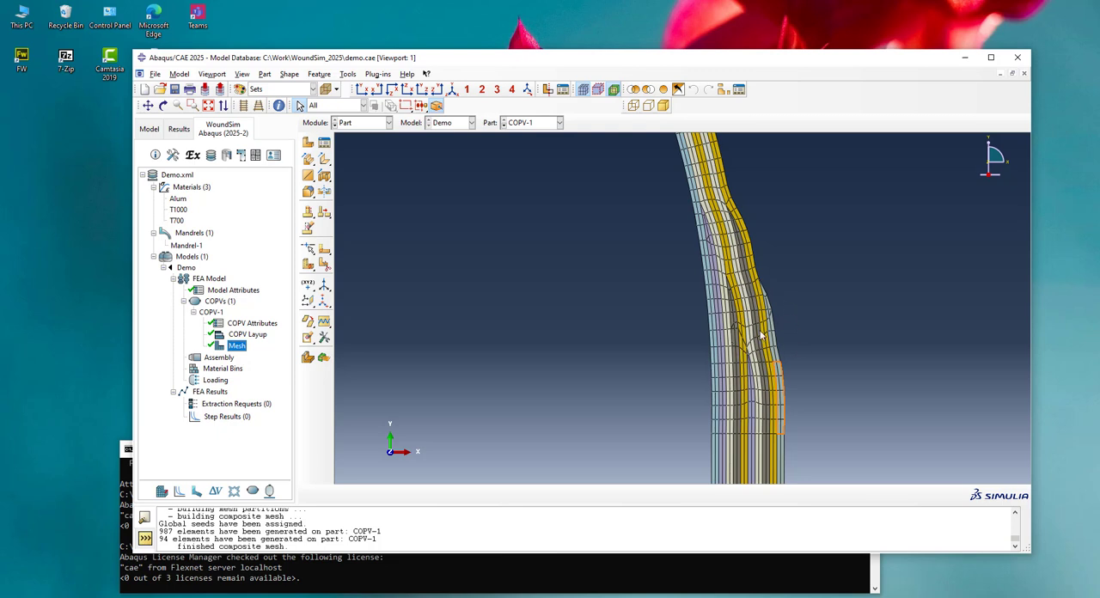
pyautogui.scroll(-3, 788, 341)
pyautogui.scroll(-4, 789, 341)
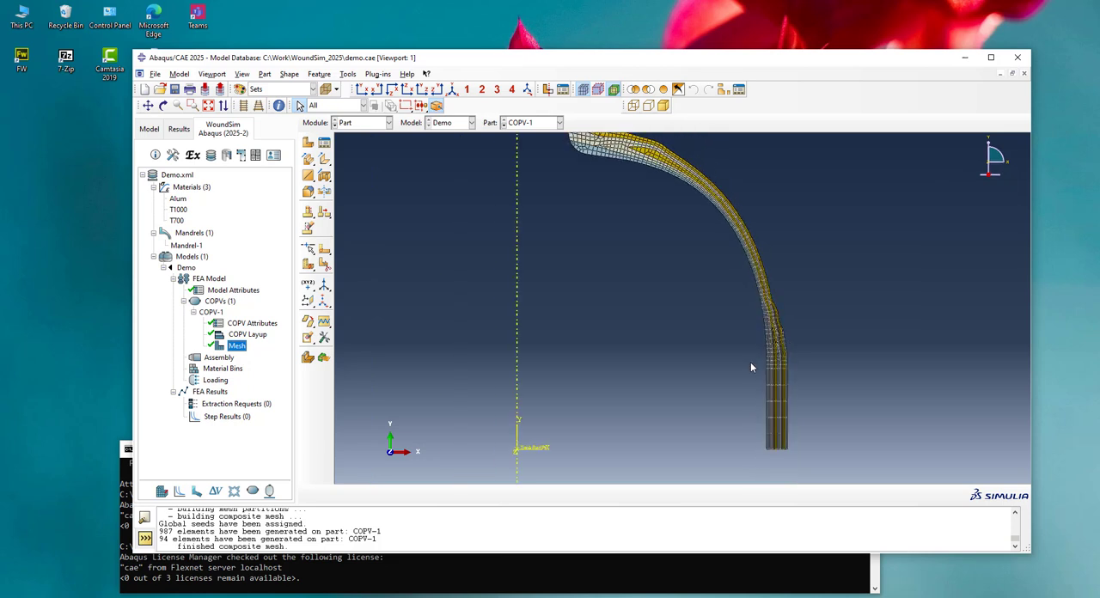
# Turn off Auto-Mesh, change the number of elements along the tank domes and regenerate COPV-1's mesh
pyautogui.doubleClick(228, 347)
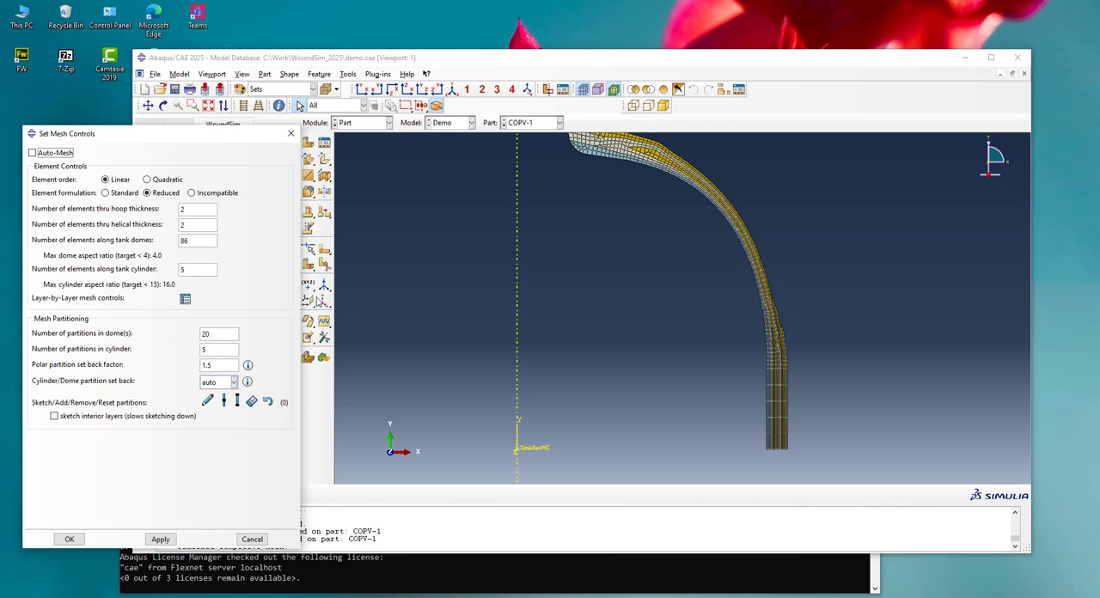
pyautogui.scroll(2, 760, 357)
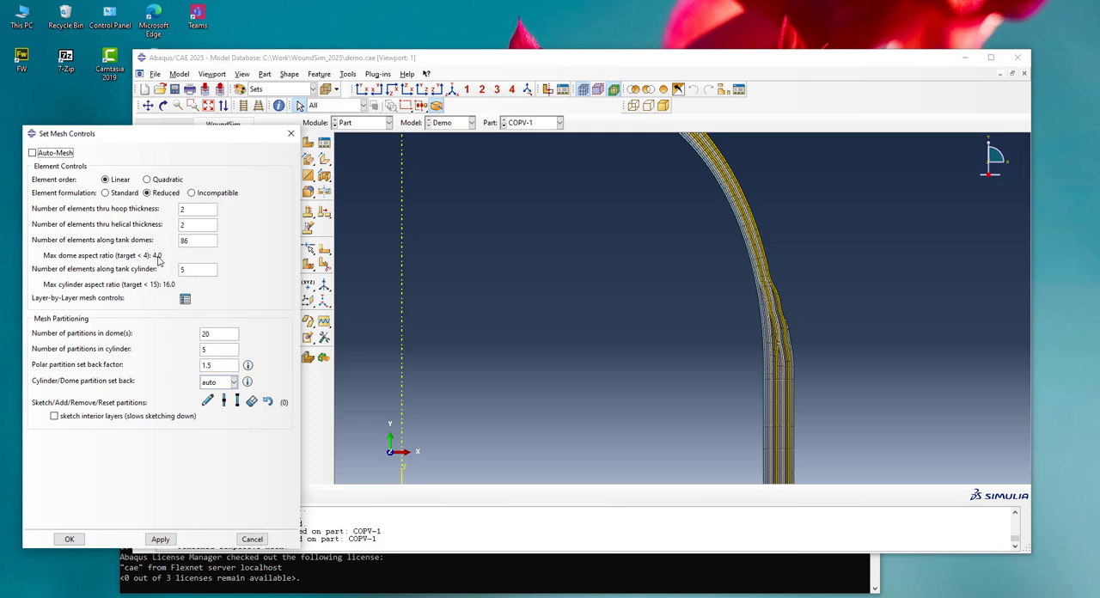
pyautogui.moveTo(199, 239); pyautogui.dragTo(176, 240)
pyautogui.click(71, 540)
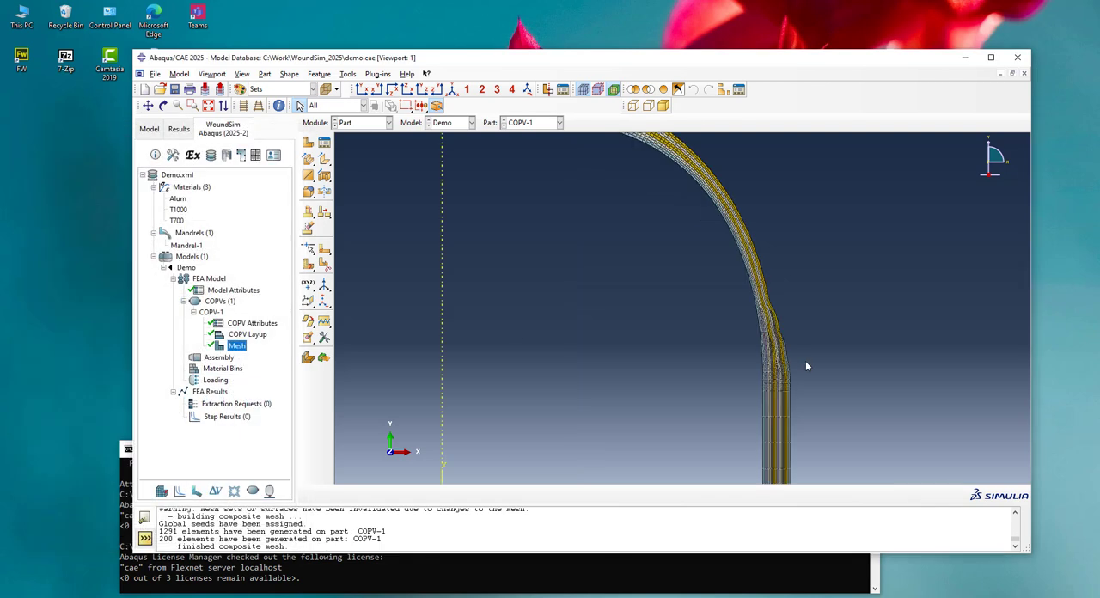
# Examine the refined mesh at the dome-cylinder transition and hide the mesh to inspect the layer partitions there
pyautogui.scroll(2, 806, 367)
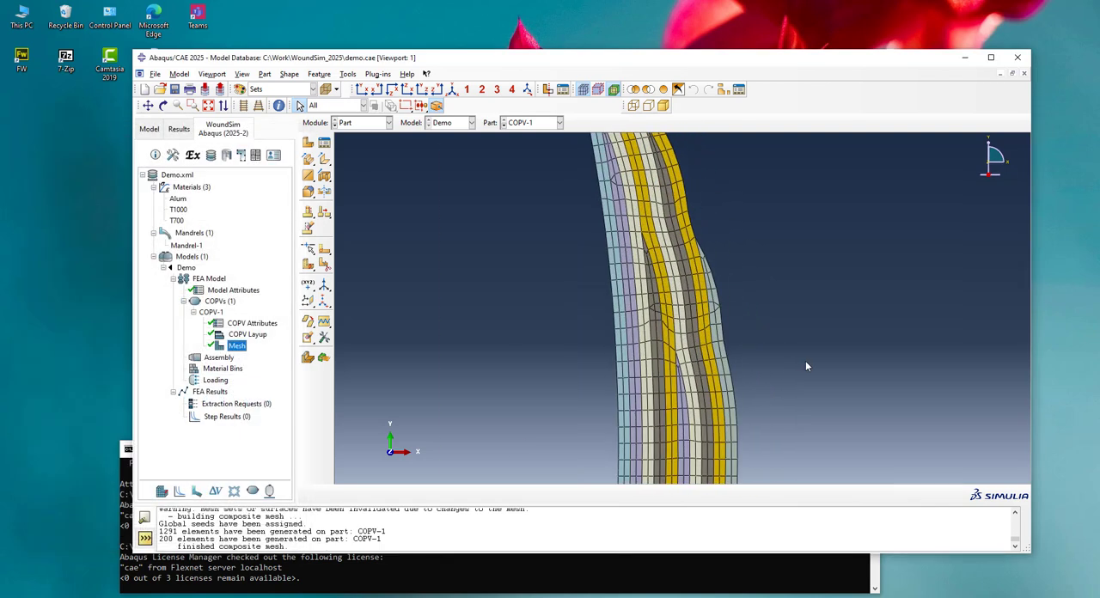
pyautogui.scroll(2, 711, 323)
pyautogui.scroll(1, 726, 303)
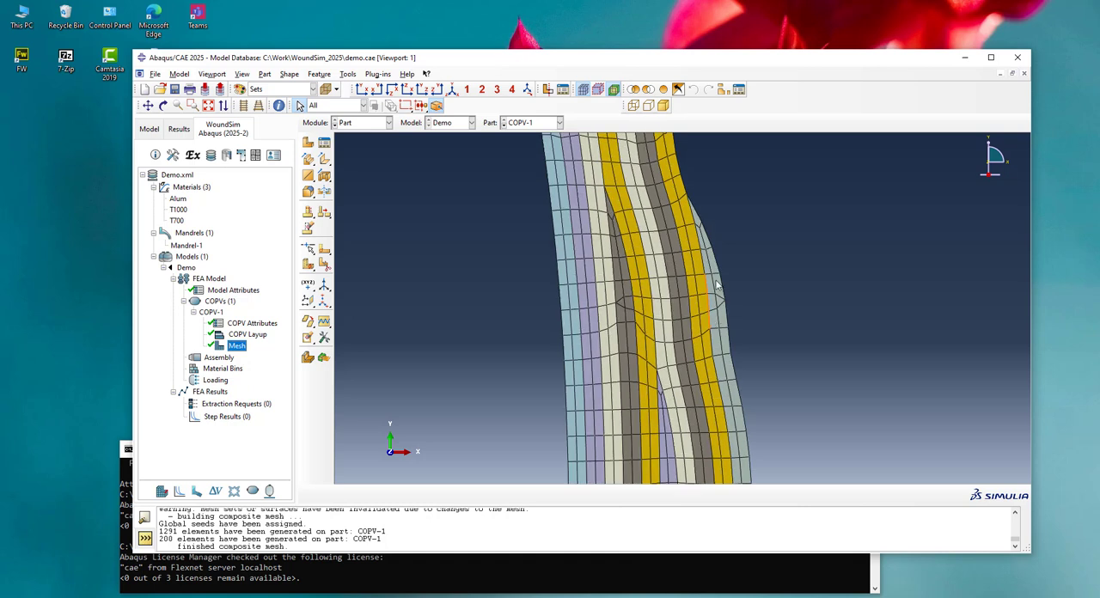
pyautogui.click(584, 89)
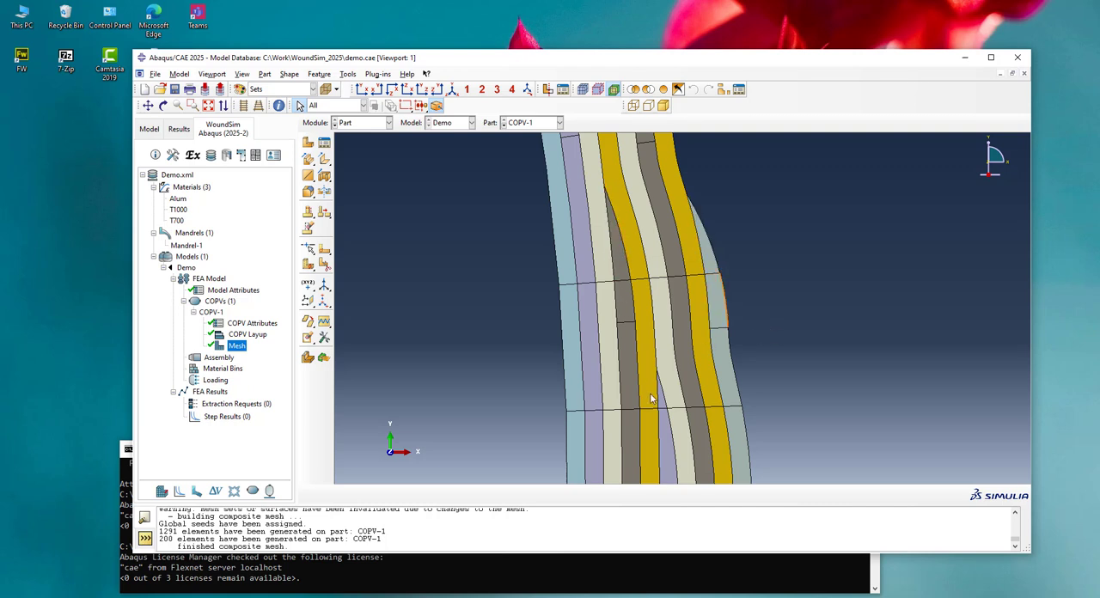
pyautogui.scroll(-2, 760, 286)
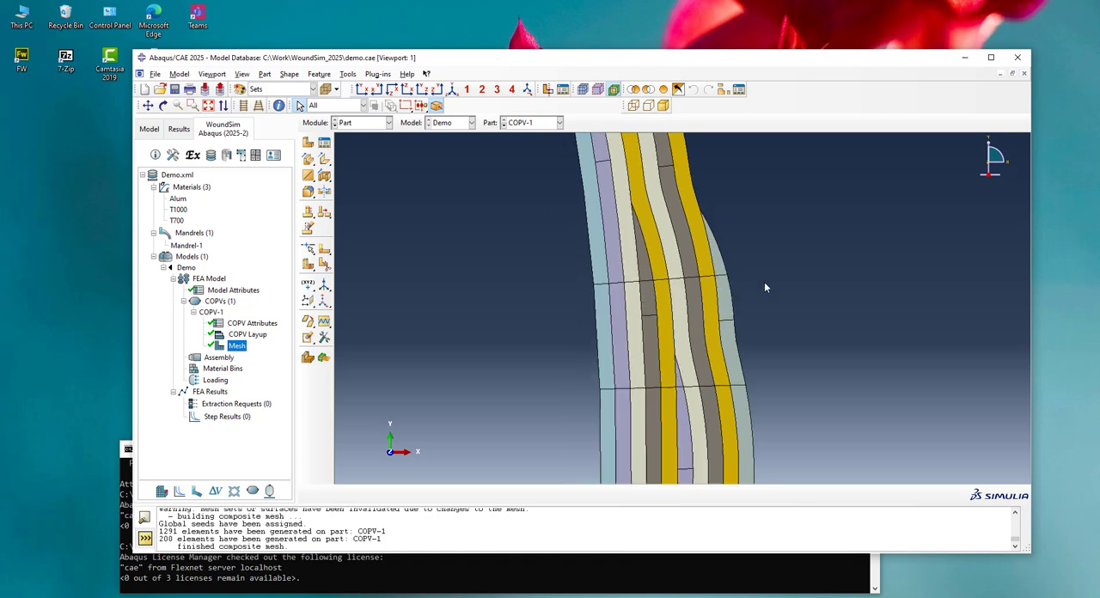
# Show the mesh again to examine the cylinder elements, and hide it to inspect the partitions along the cylinder
pyautogui.click(583, 89)
pyautogui.scroll(-7, 771, 219)
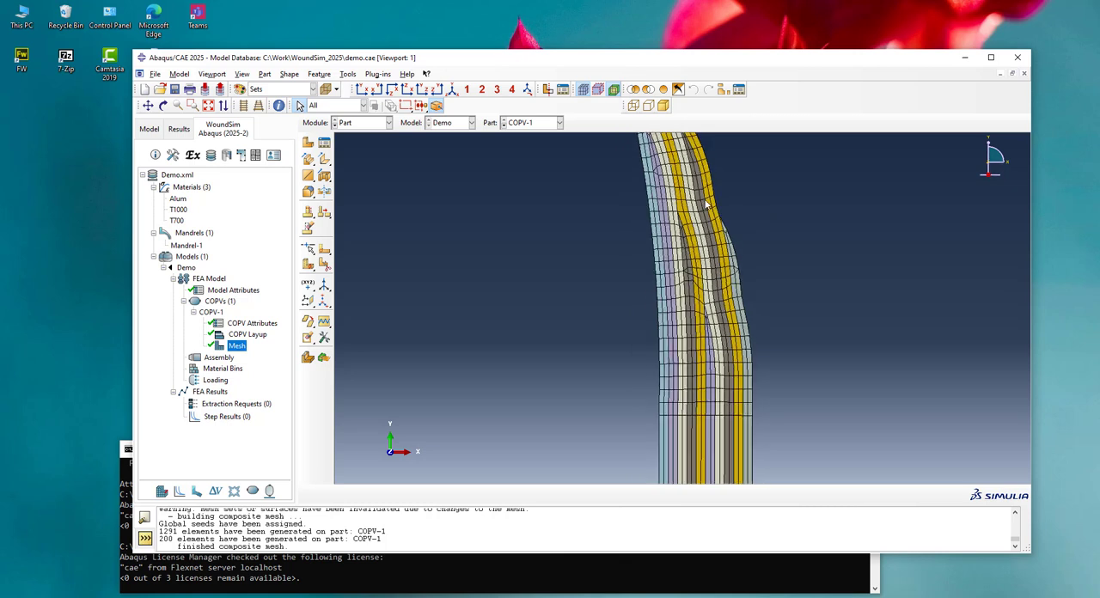
pyautogui.scroll(-3, 833, 255)
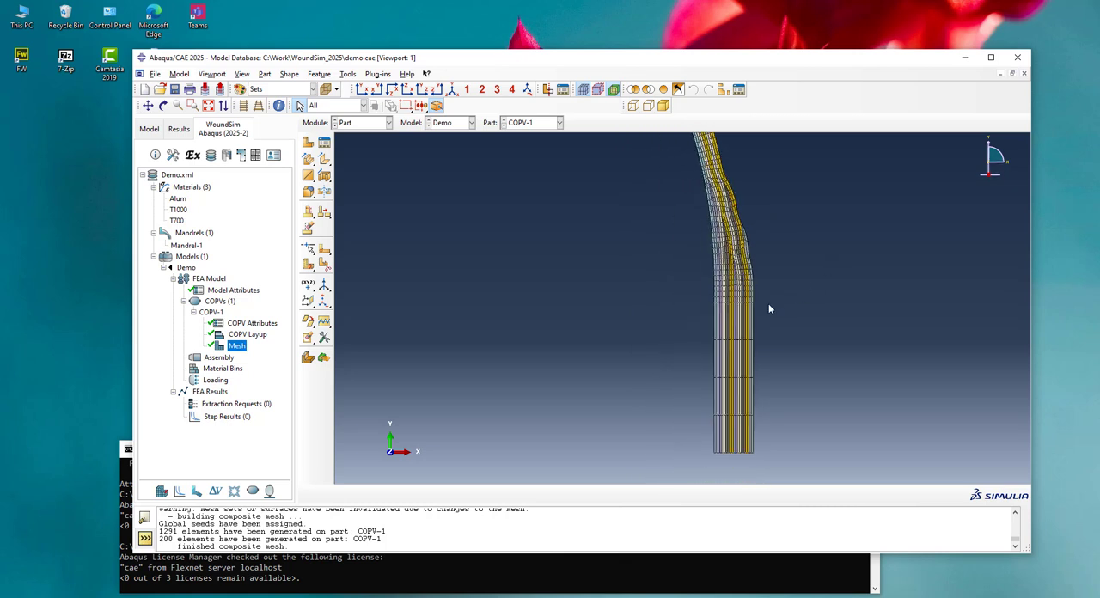
pyautogui.scroll(2, 769, 288)
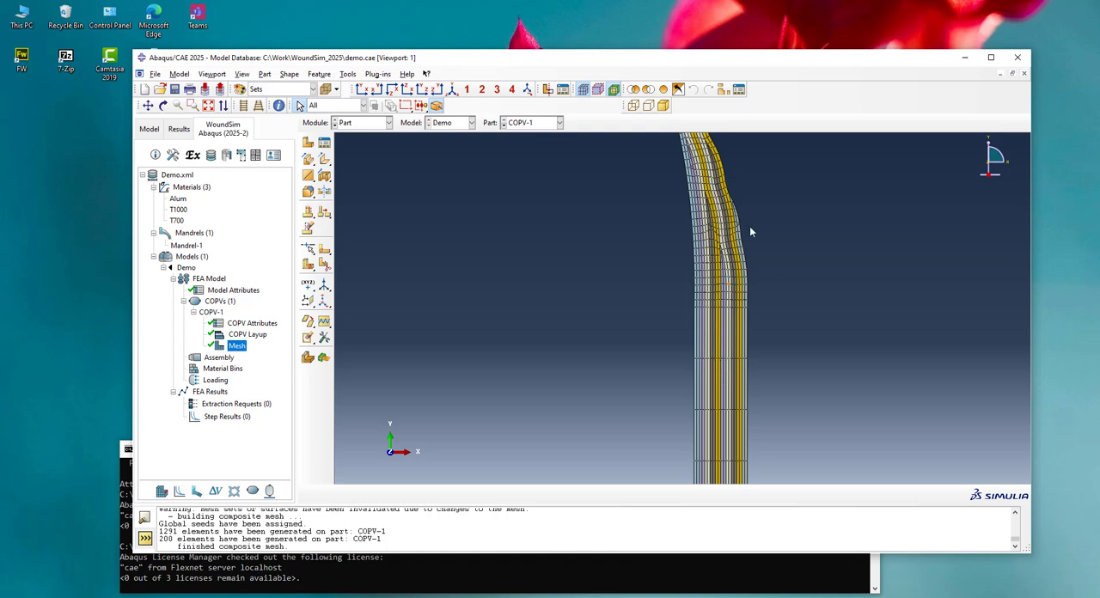
pyautogui.click(587, 90)
pyautogui.scroll(-6, 754, 236)
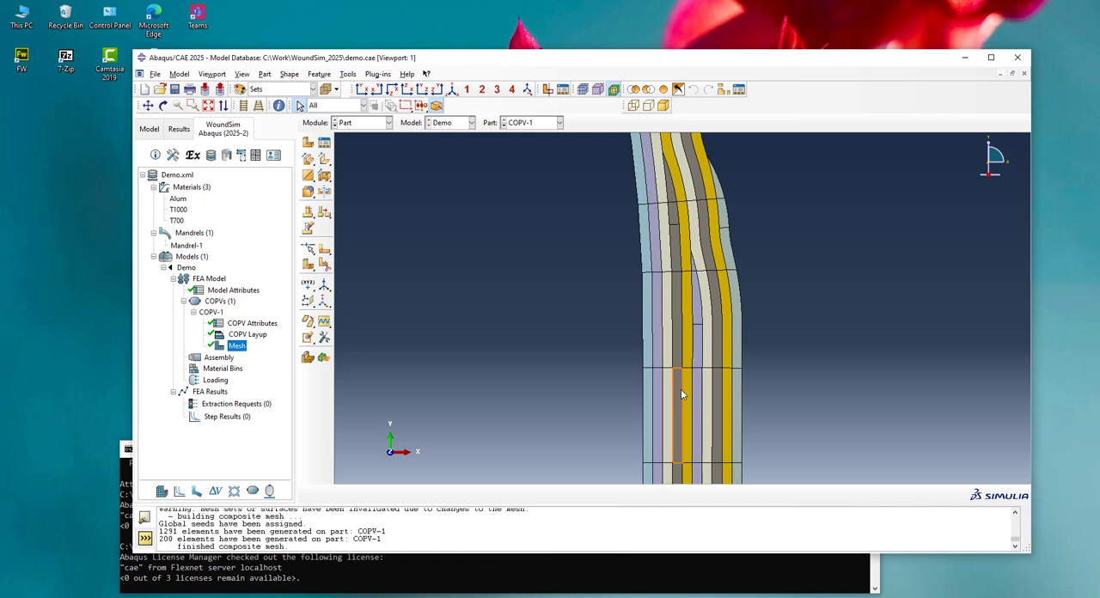
# Set the cylinder/dome partition set back to 2, regenerate COPV-1's mesh and examine it at the dome-cylinder transition
pyautogui.scroll(-6, 771, 323)
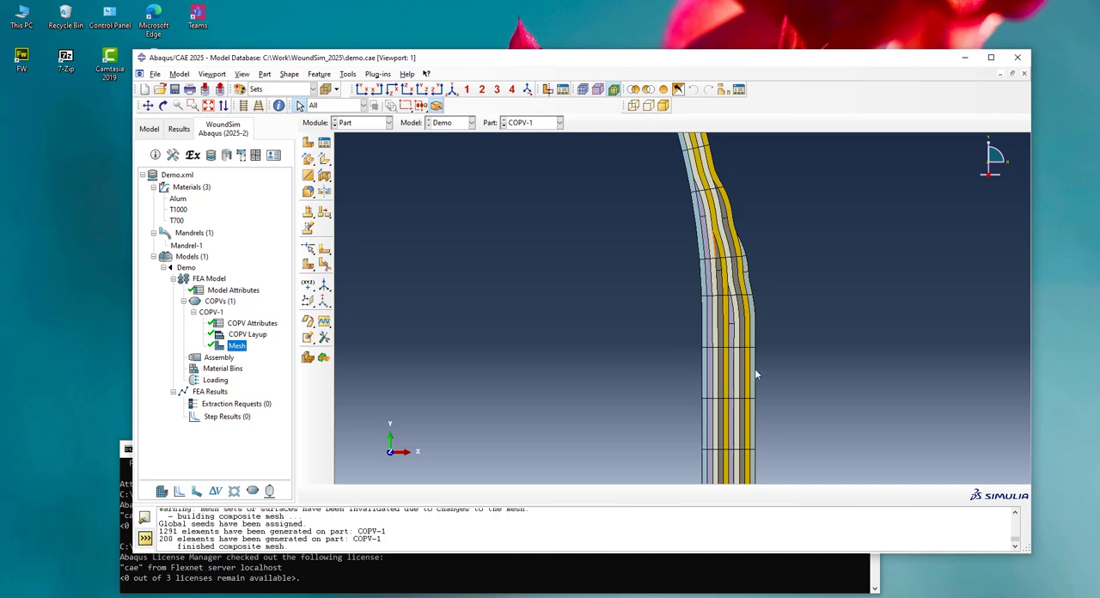
pyautogui.doubleClick(236, 346)
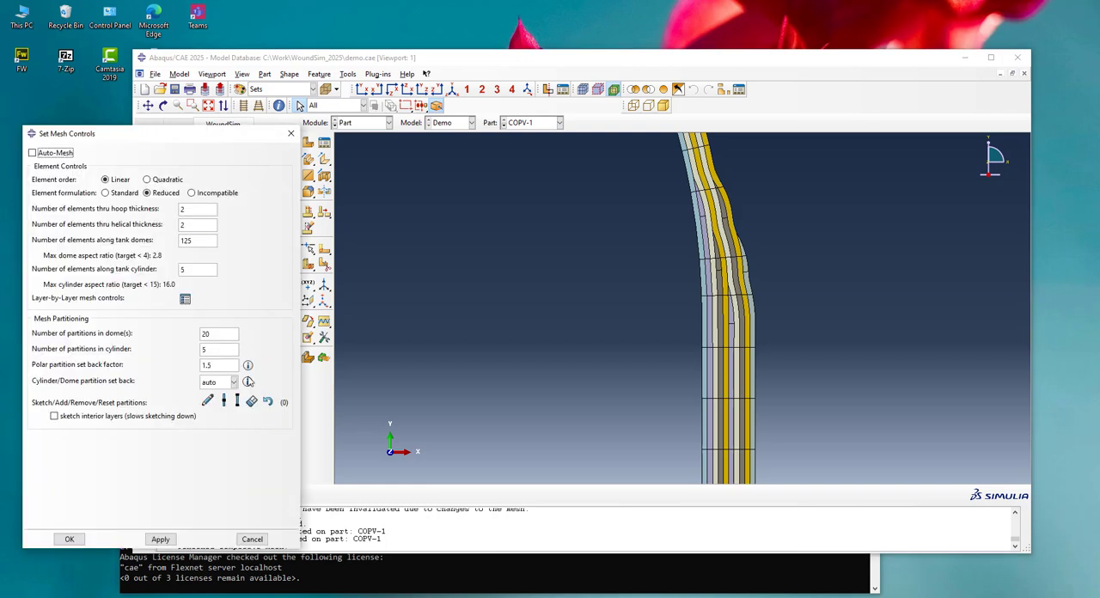
pyautogui.click(234, 384)
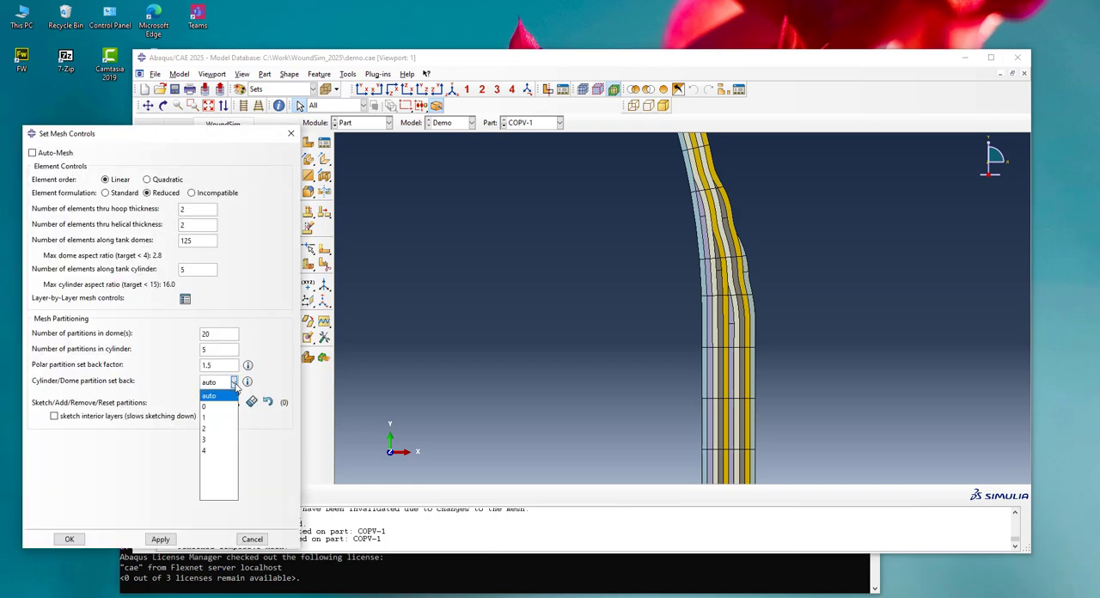
pyautogui.click(235, 385)
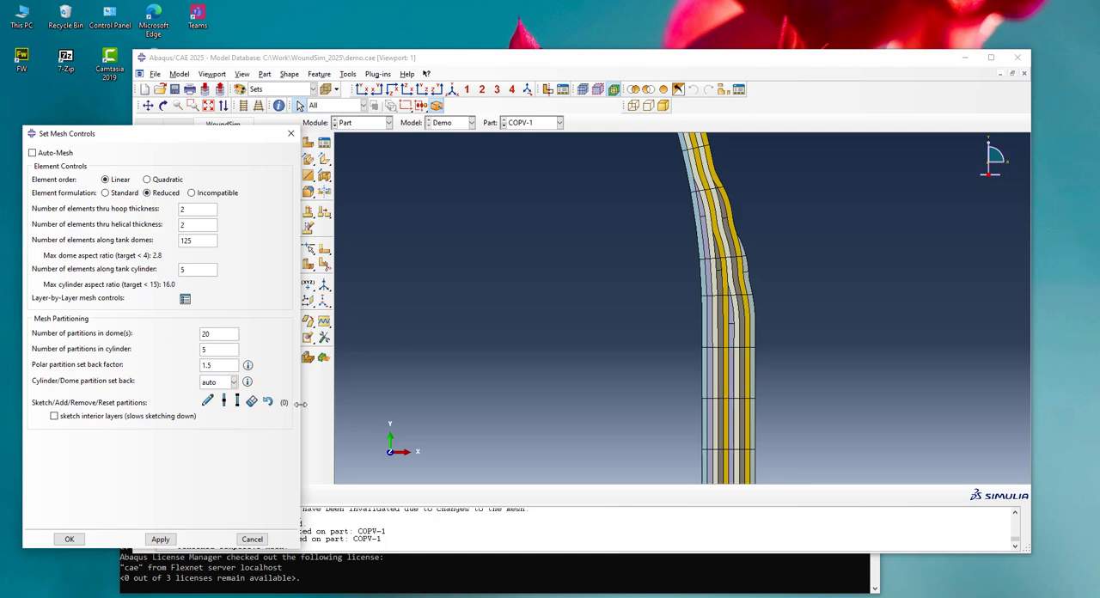
pyautogui.click(233, 382)
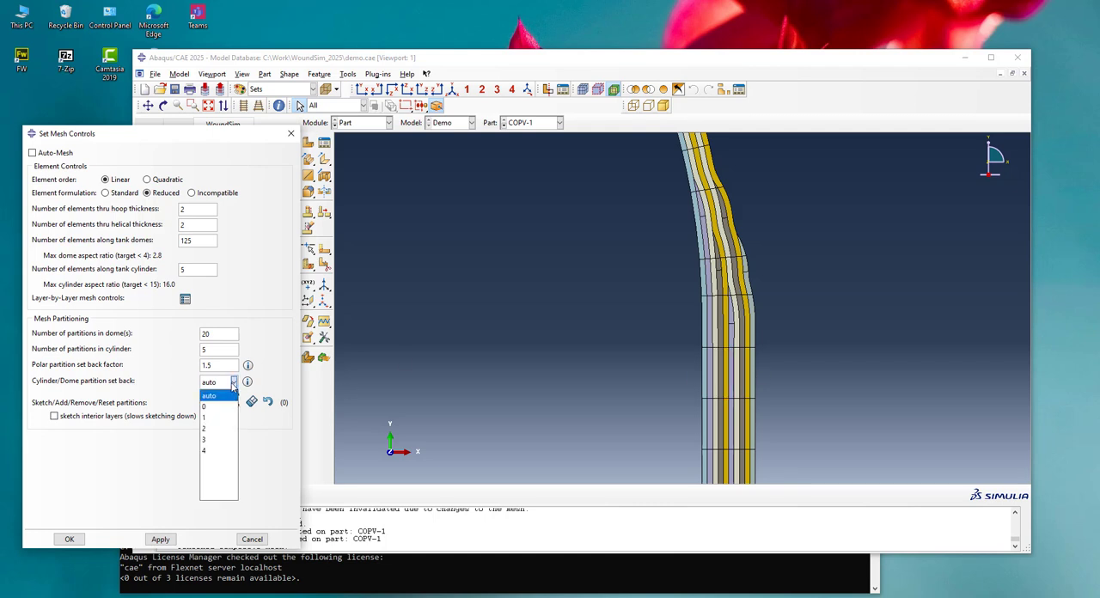
pyautogui.click(206, 431)
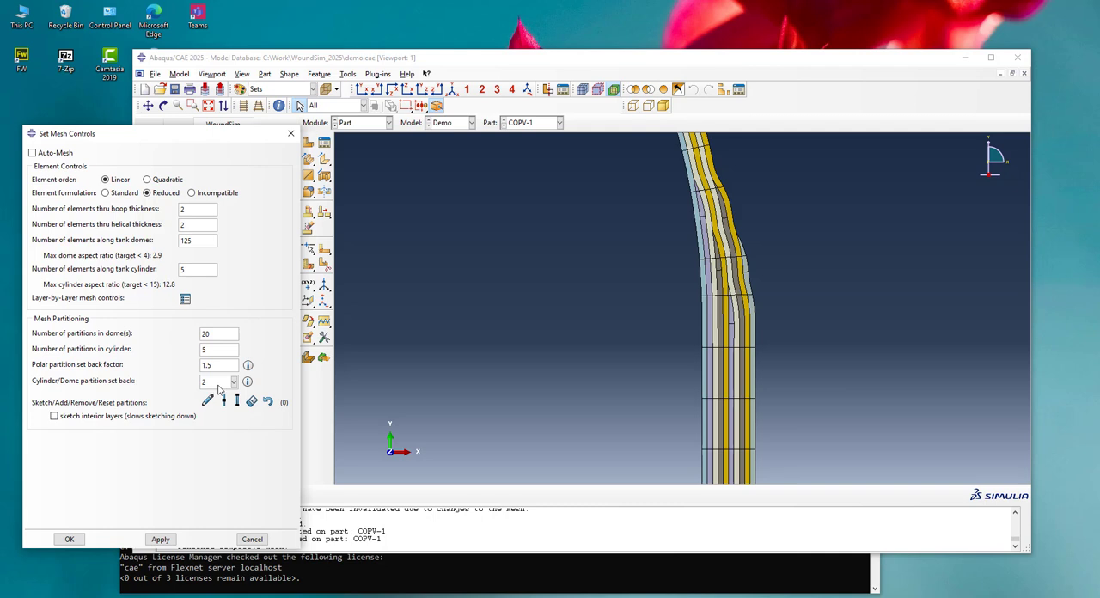
pyautogui.click(70, 539)
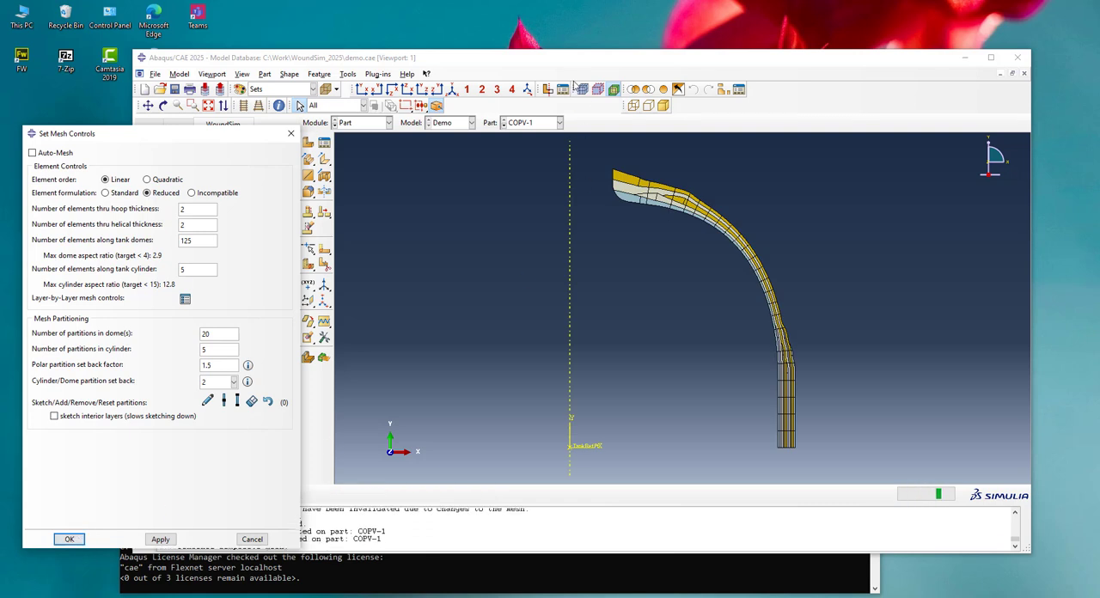
pyautogui.scroll(8, 786, 326)
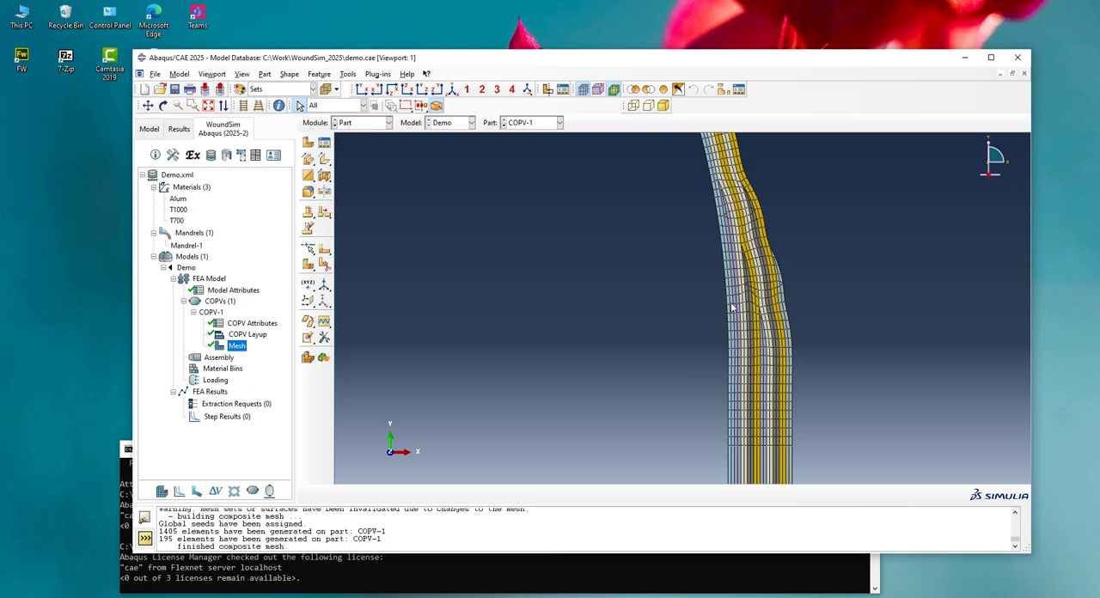
pyautogui.scroll(-3, 813, 209)
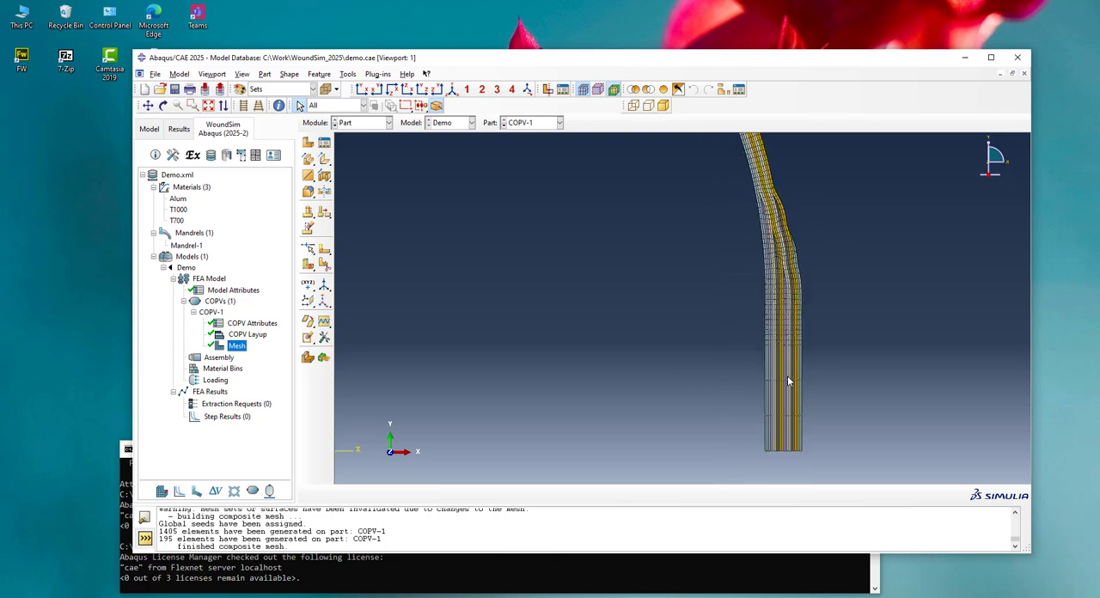
pyautogui.scroll(-5, 781, 386)
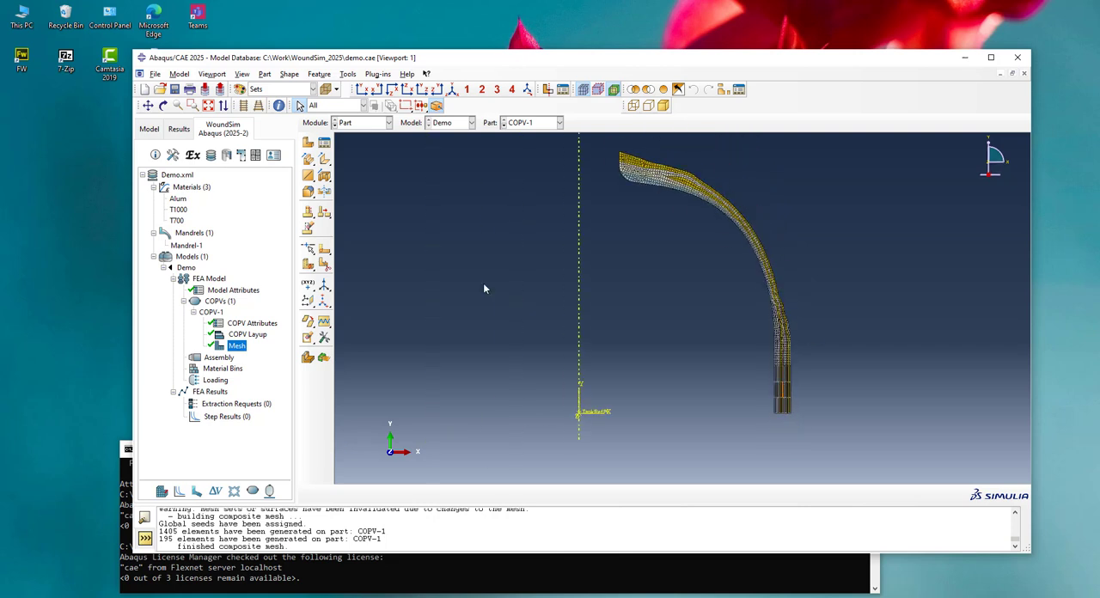
# In the assembly setup, name COPV-1's instance Copv1 and include boundary conditions on the composite symmetry planes
pyautogui.click(218, 357)
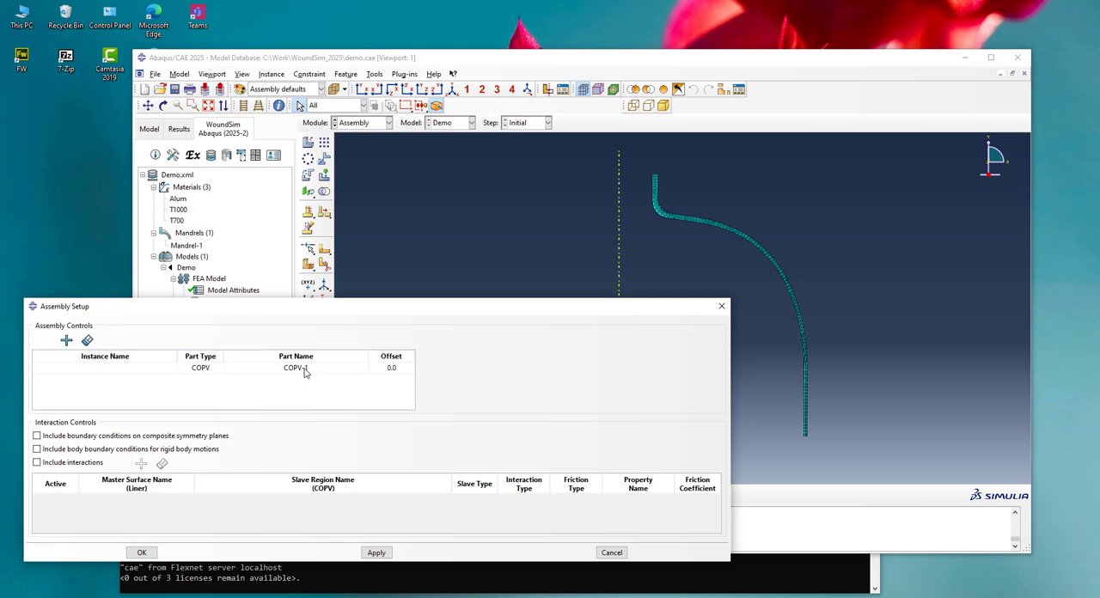
pyautogui.doubleClick(141, 373)
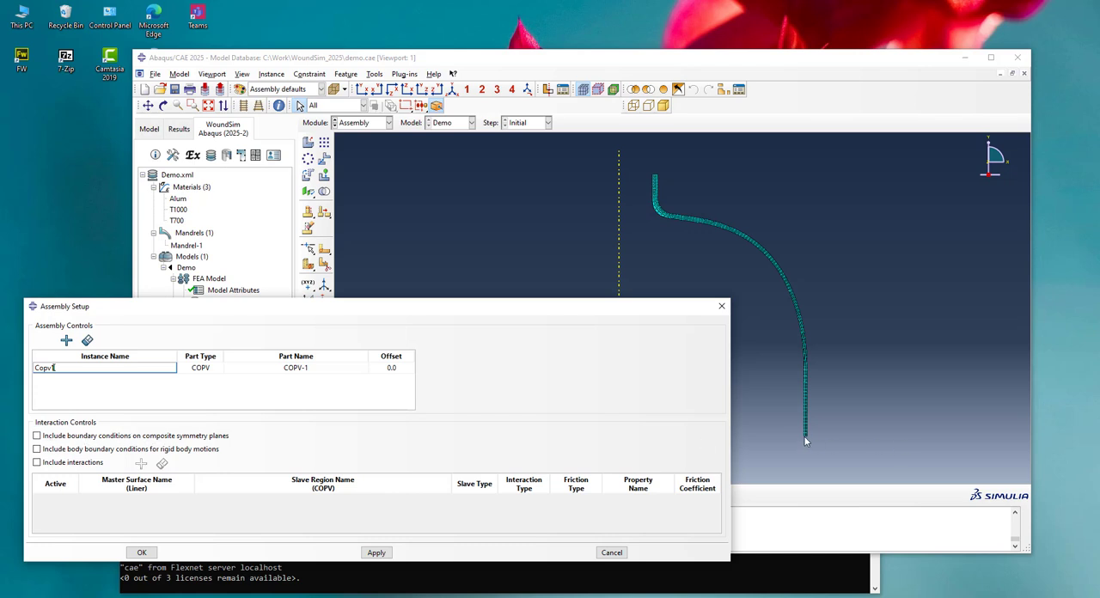
pyautogui.click(37, 435)
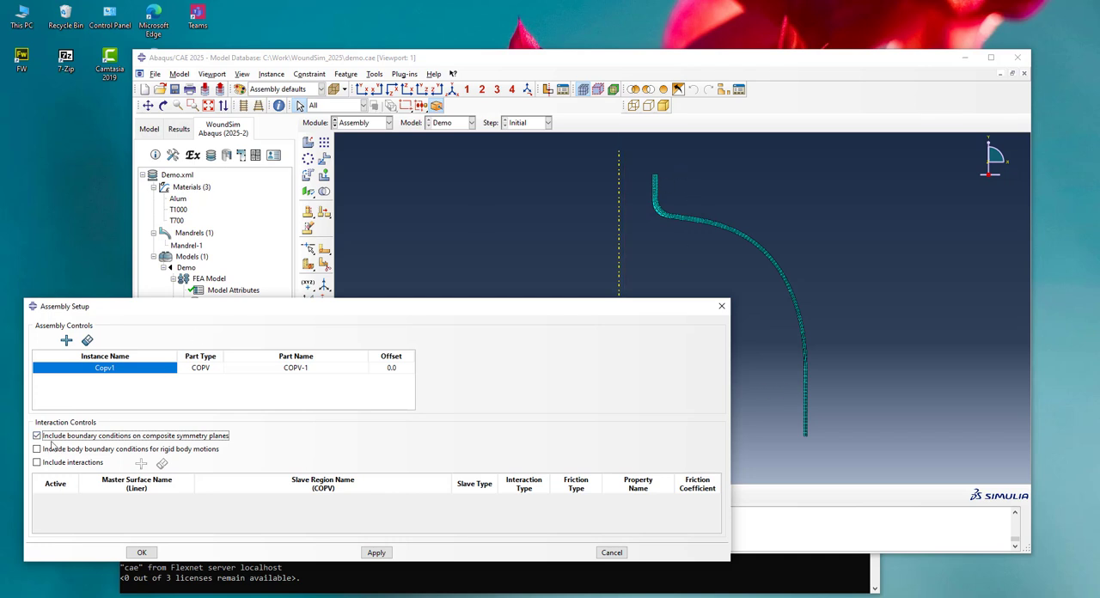
# Include interactions, pair master surface OuterSurf with slave surface Copv1.Liner_Interface, and build the assembly
pyautogui.click(37, 462)
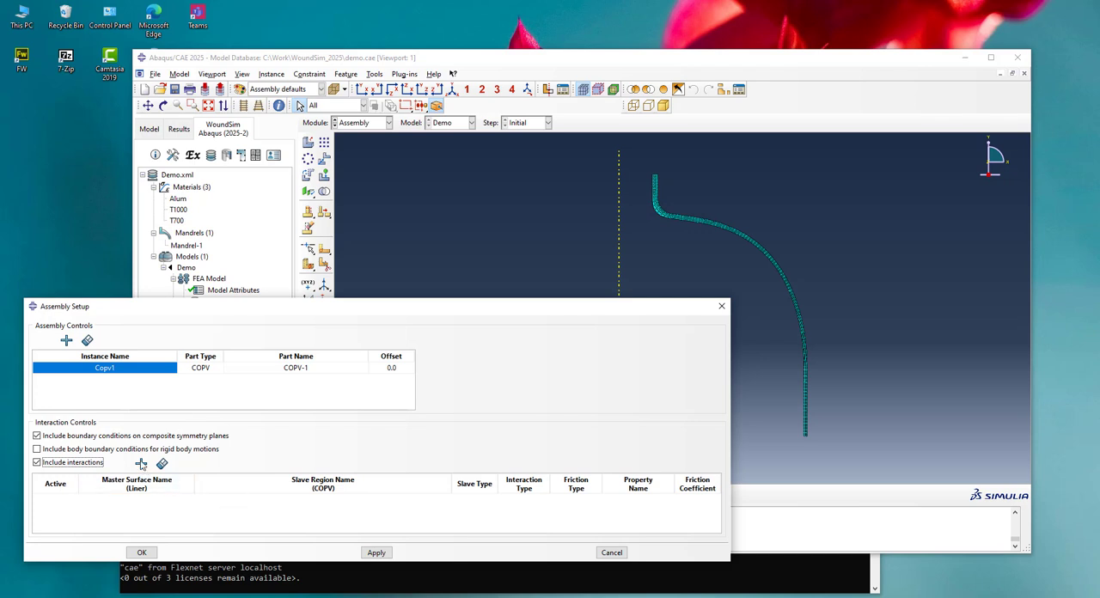
pyautogui.click(141, 464)
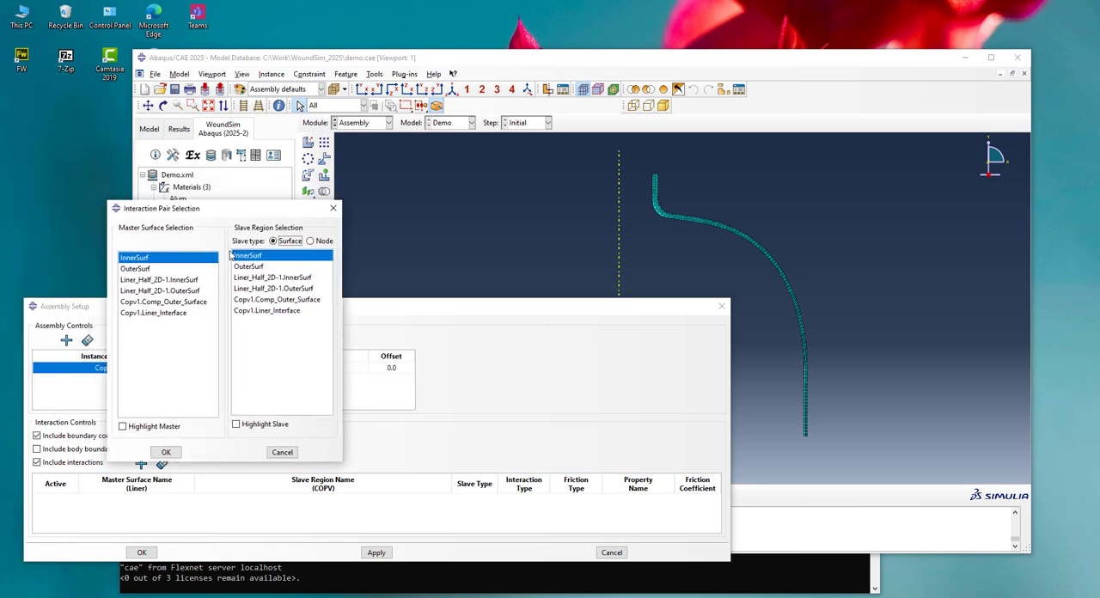
pyautogui.click(147, 269)
pyautogui.click(123, 426)
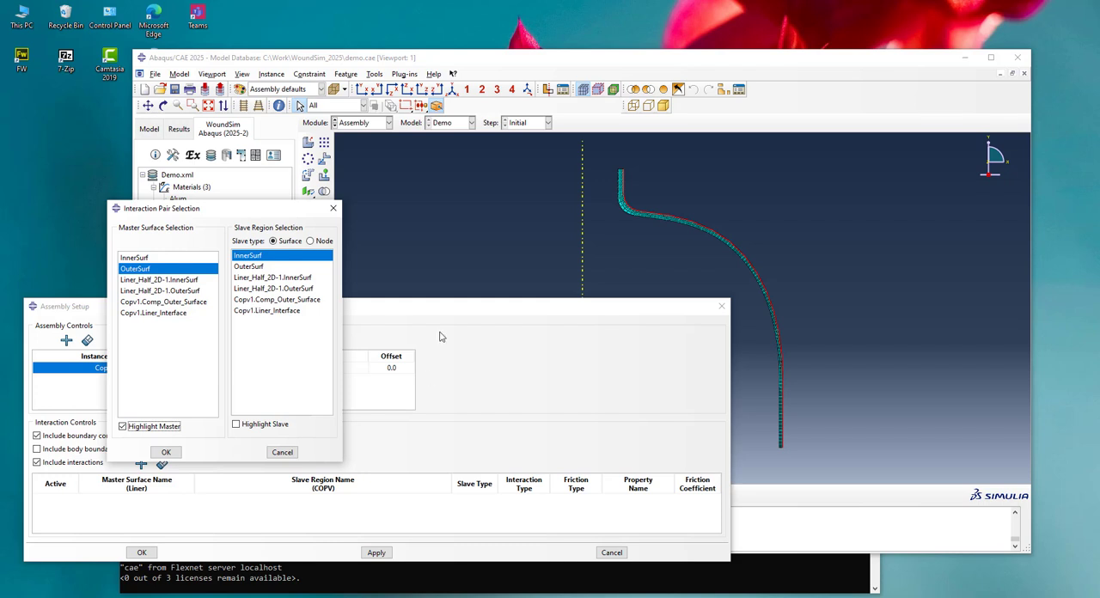
pyautogui.click(267, 312)
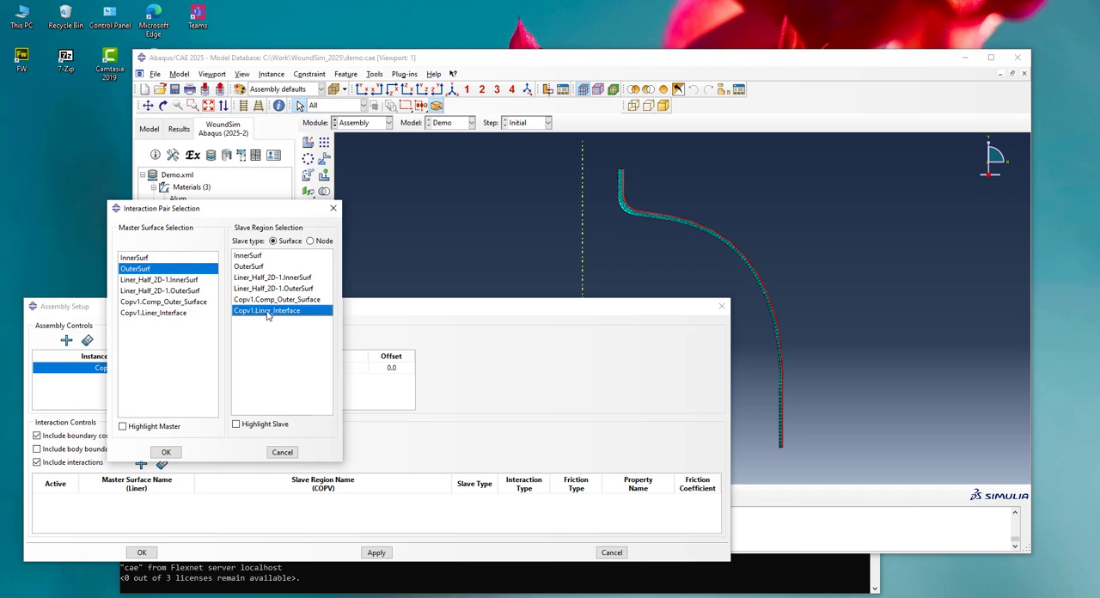
pyautogui.click(166, 453)
pyautogui.click(142, 552)
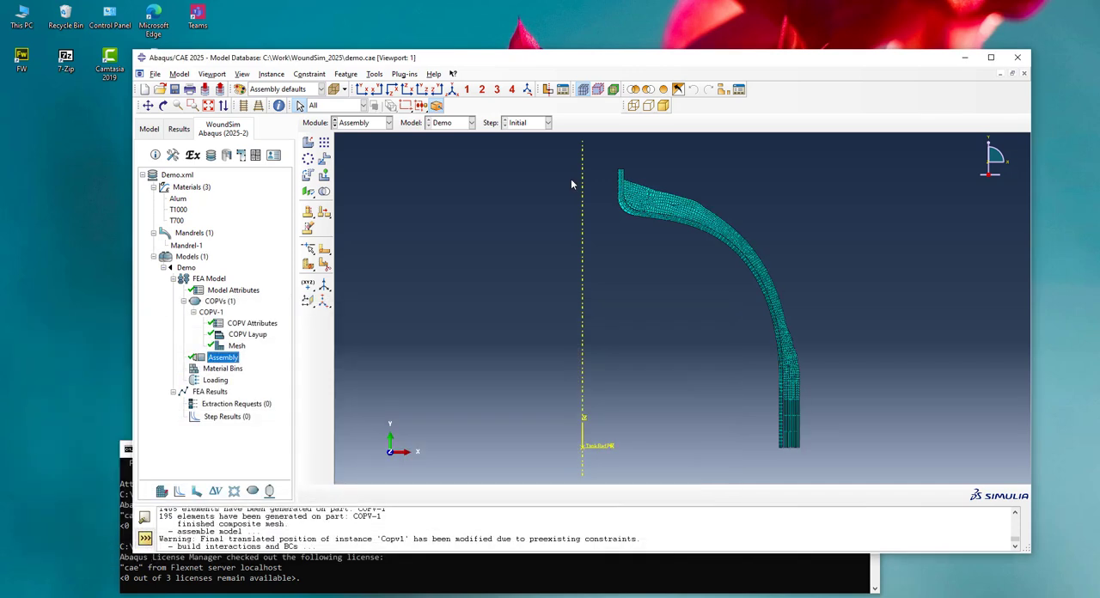
# Reopen the assembly setup to review the interaction pair and highlight slave surfaces Liner_Half_2D-1.OuterSurf and Copv1.Liner_Interface, leaving without changes
pyautogui.doubleClick(223, 358)
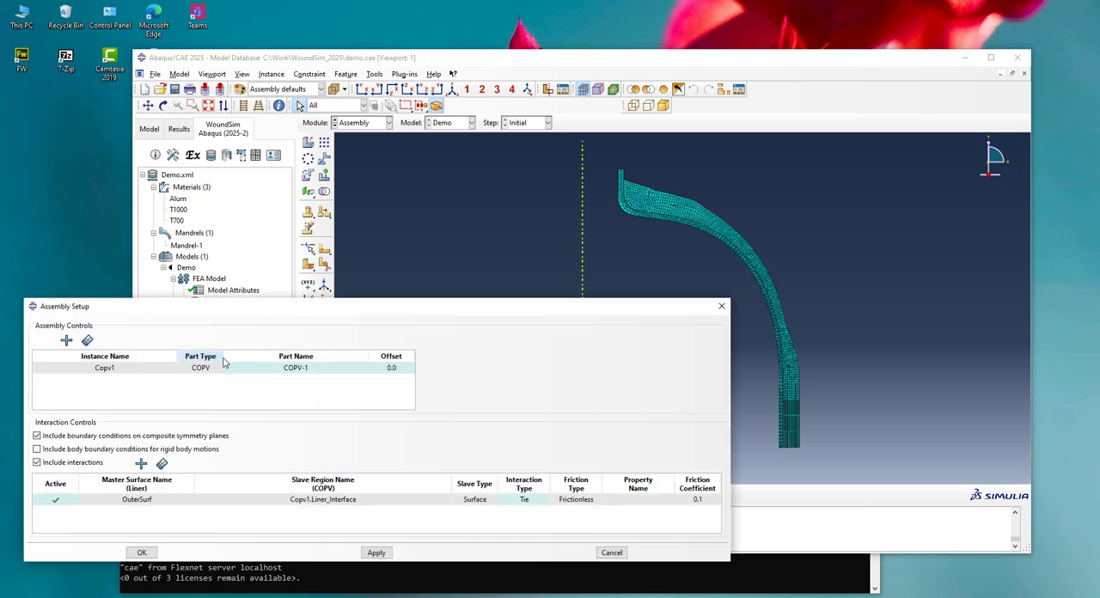
pyautogui.click(169, 502)
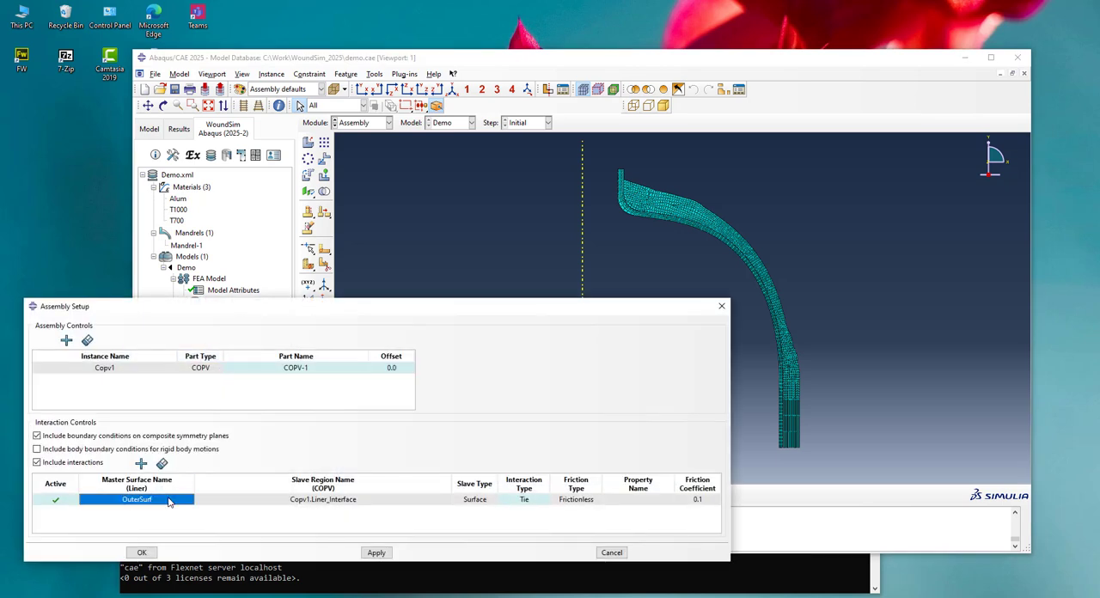
pyautogui.click(141, 465)
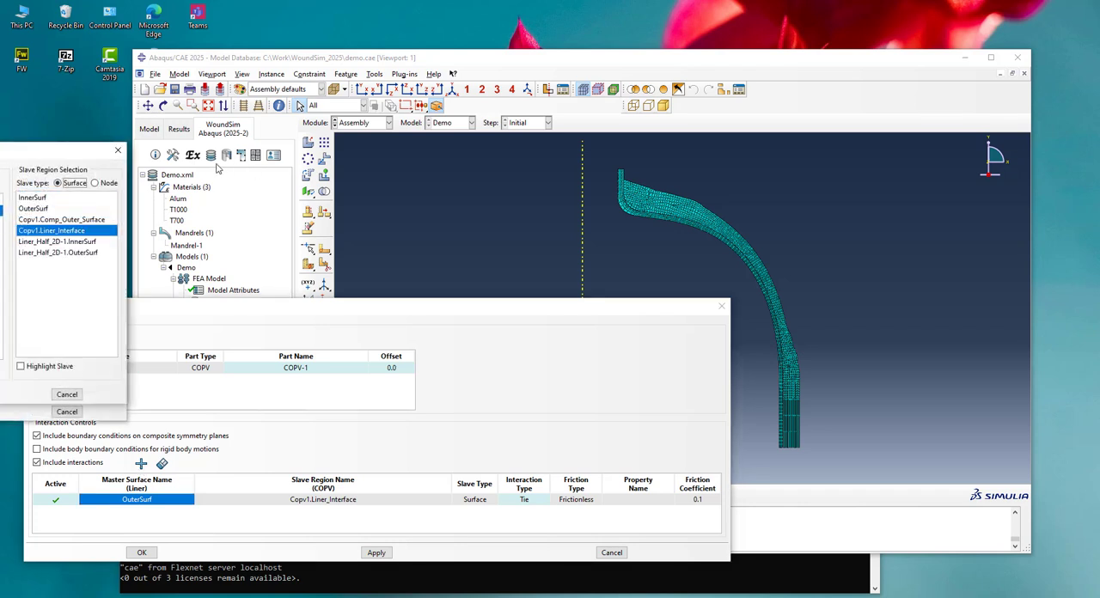
pyautogui.moveTo(70, 154); pyautogui.dragTo(414, 185)
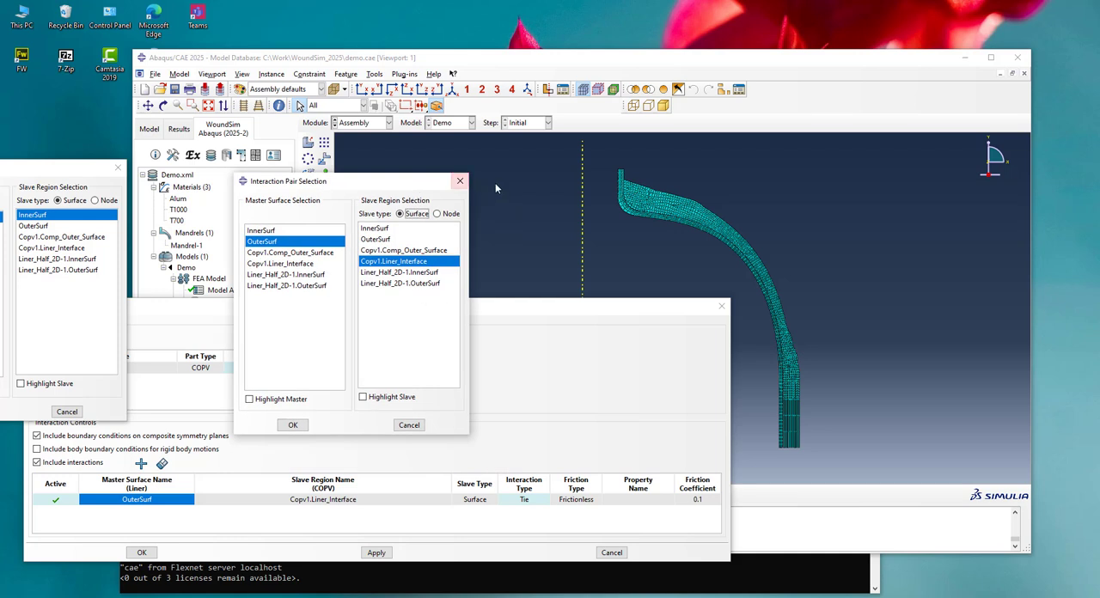
pyautogui.click(460, 183)
pyautogui.moveTo(71, 169); pyautogui.dragTo(477, 142)
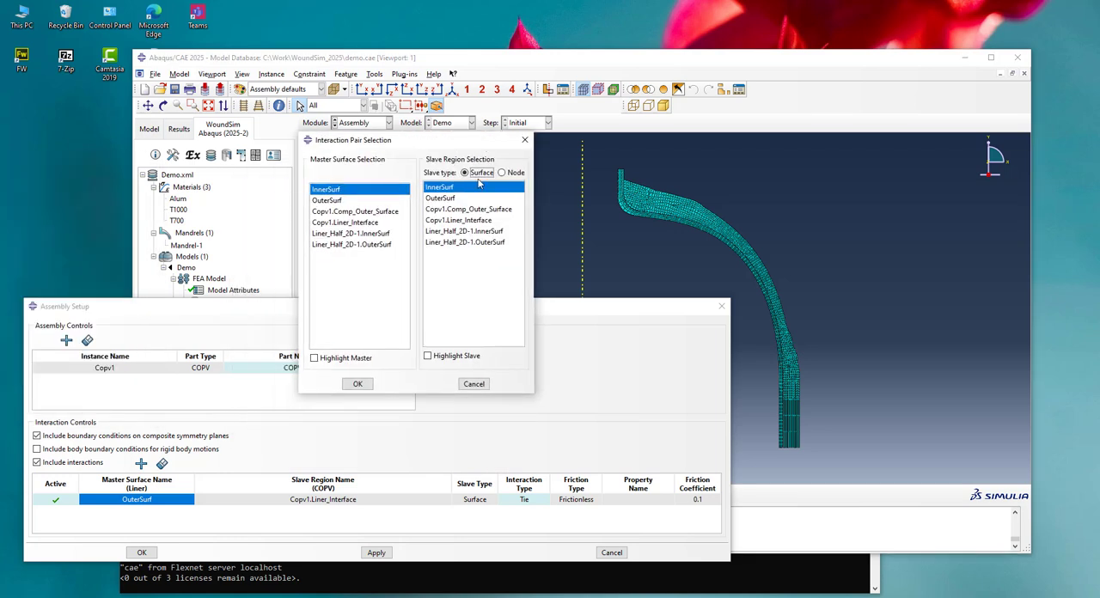
pyautogui.click(464, 243)
pyautogui.click(428, 355)
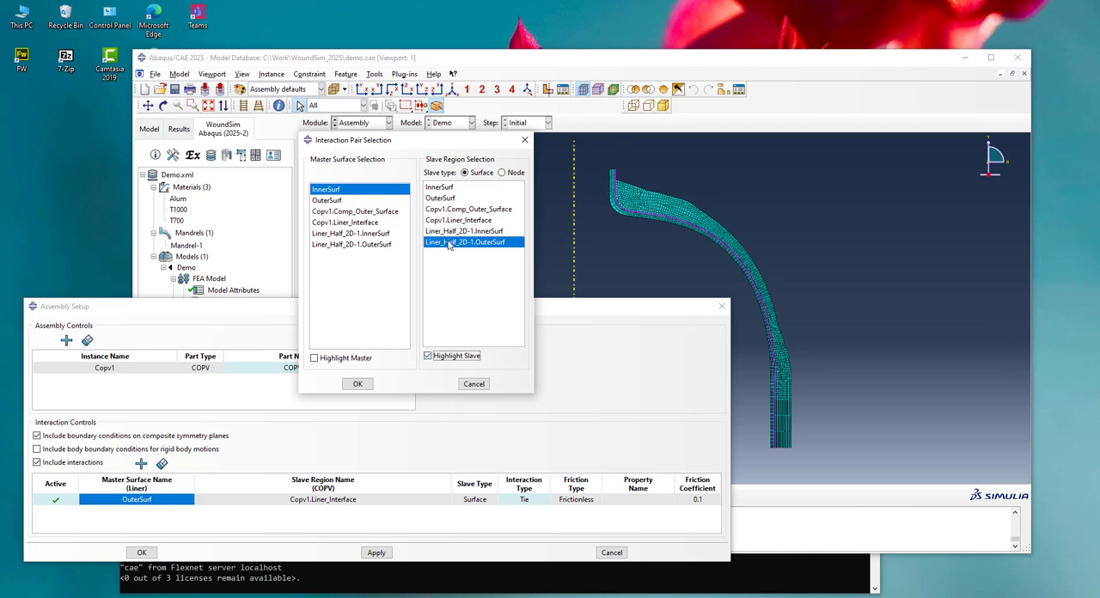
pyautogui.click(455, 220)
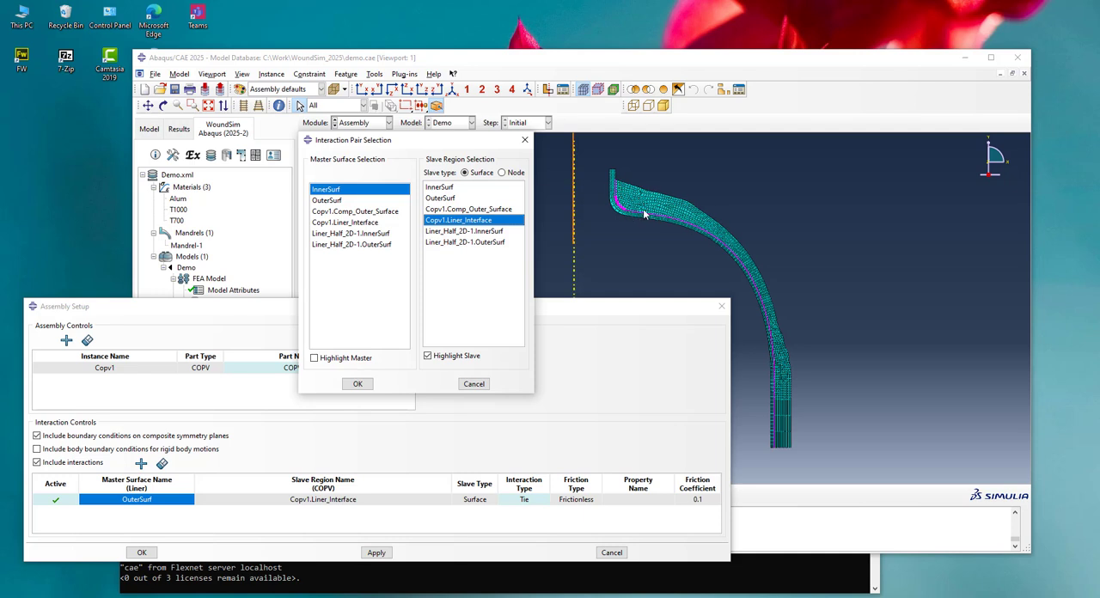
pyautogui.click(524, 139)
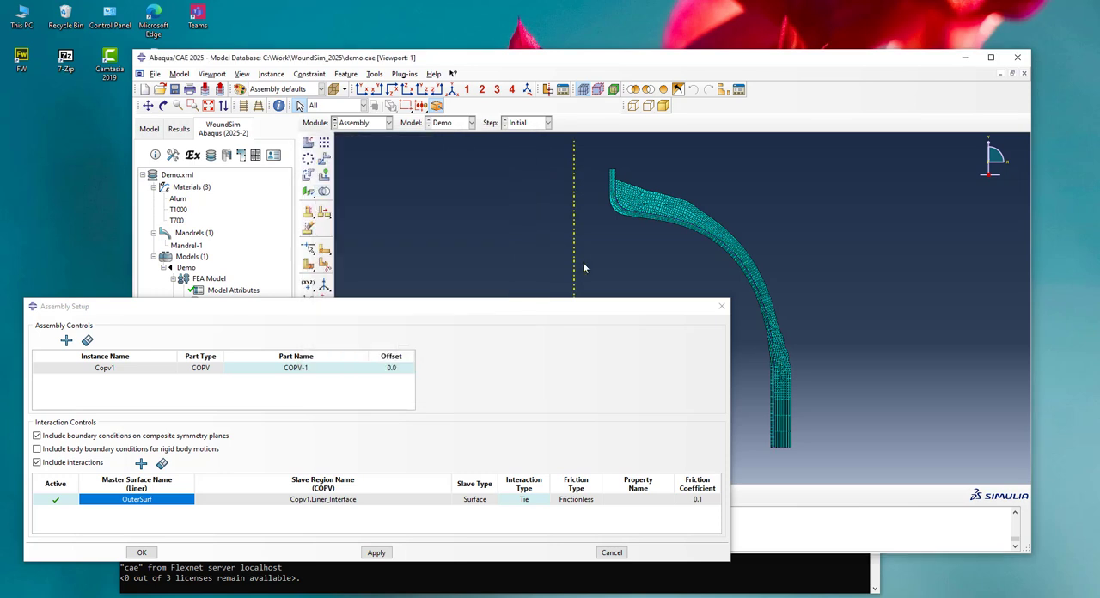
pyautogui.click(611, 552)
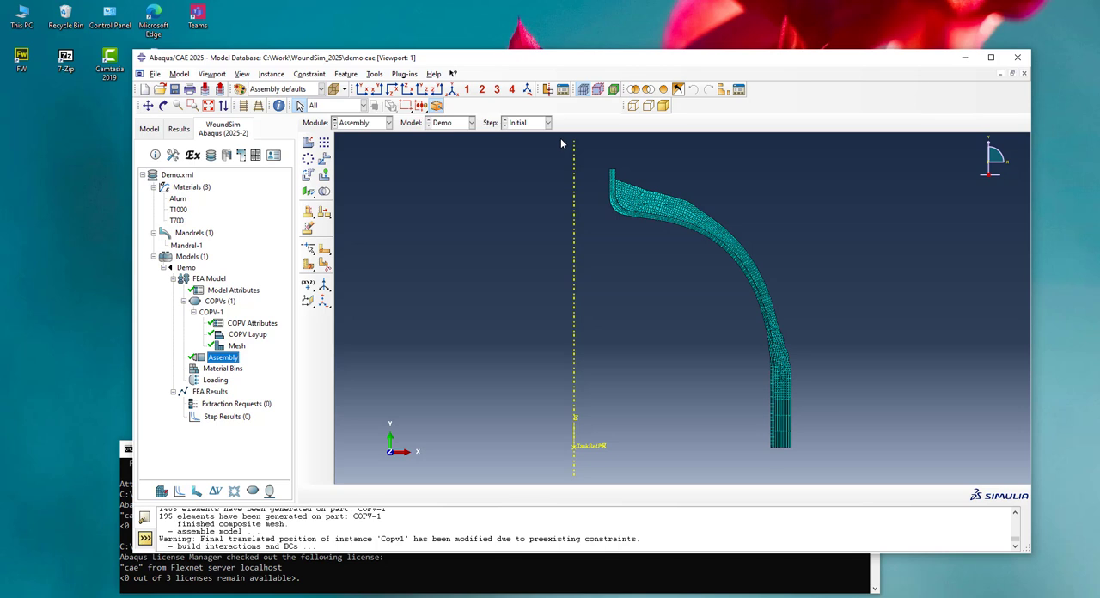
# Colour-code the assembly by part instances to distinguish the liner from the composite
pyautogui.click(284, 90)
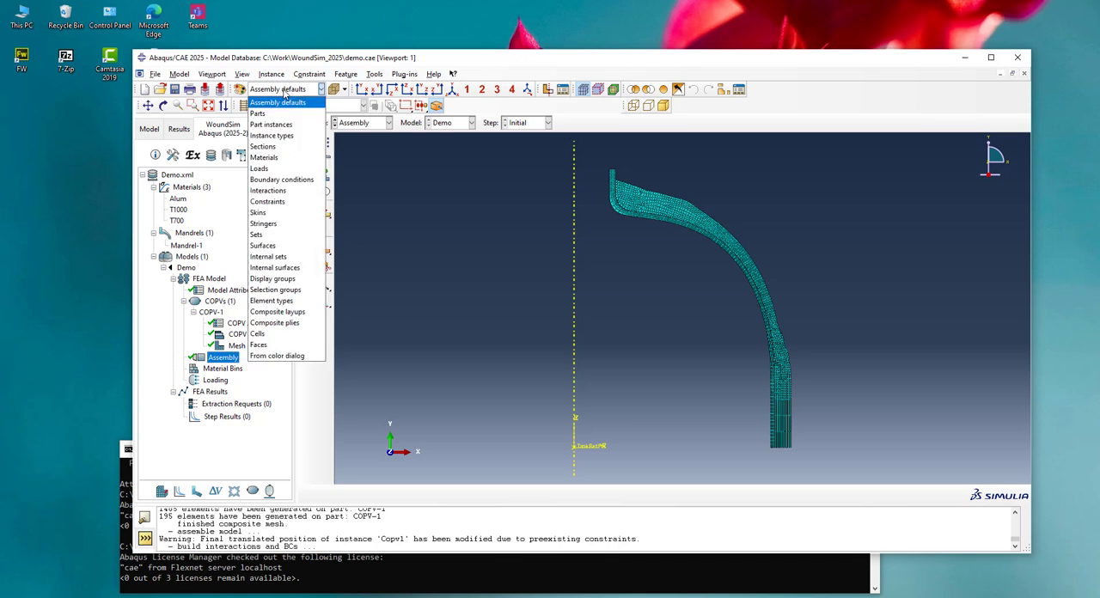
pyautogui.click(275, 125)
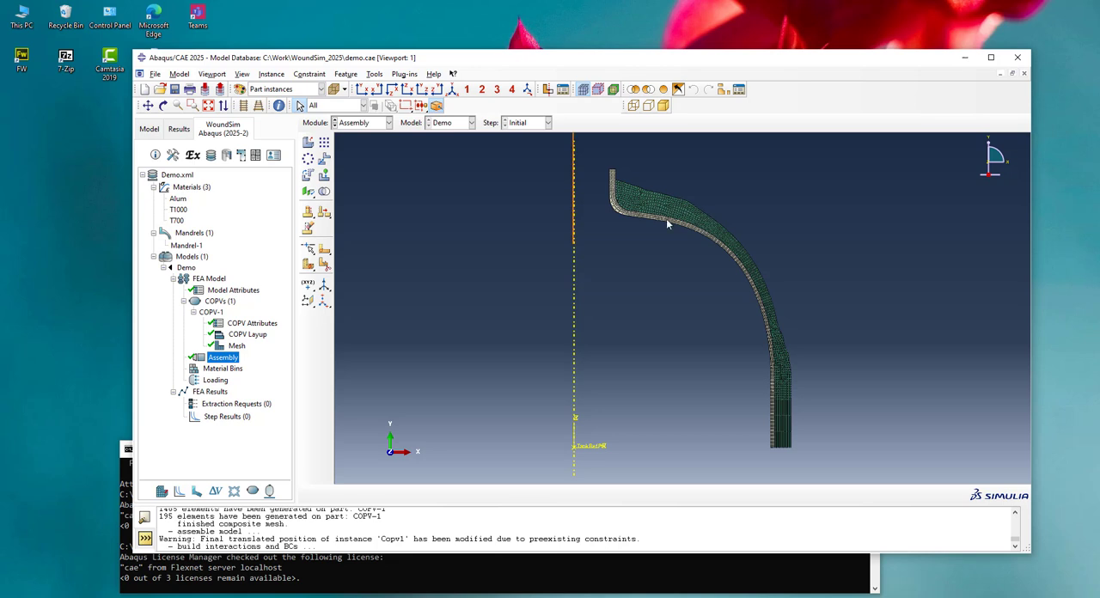
# Open the material bins setup of the Demo model
pyautogui.doubleClick(217, 369)
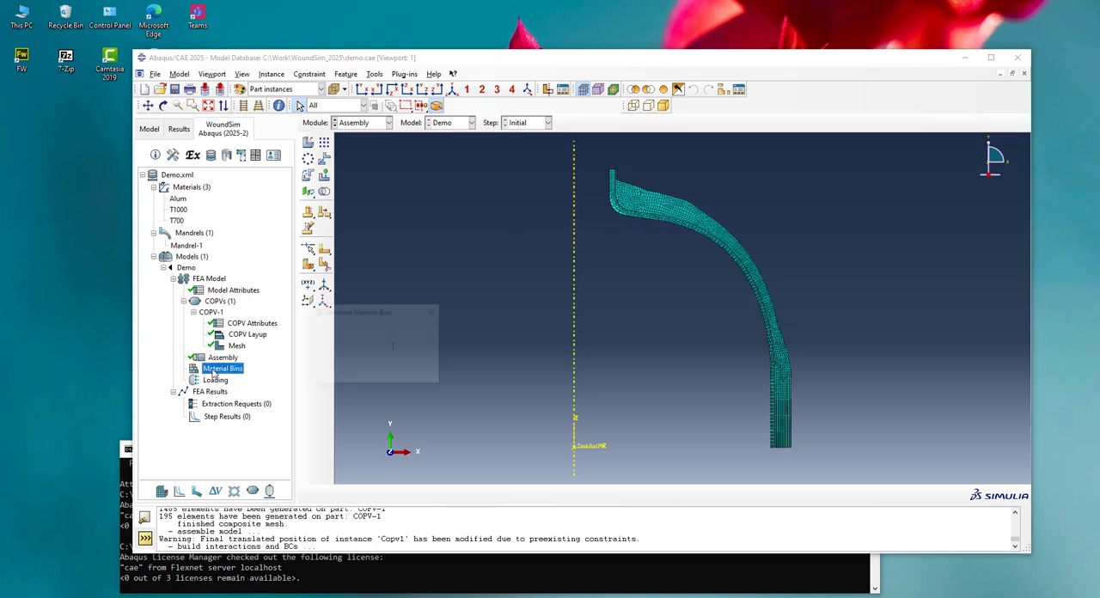
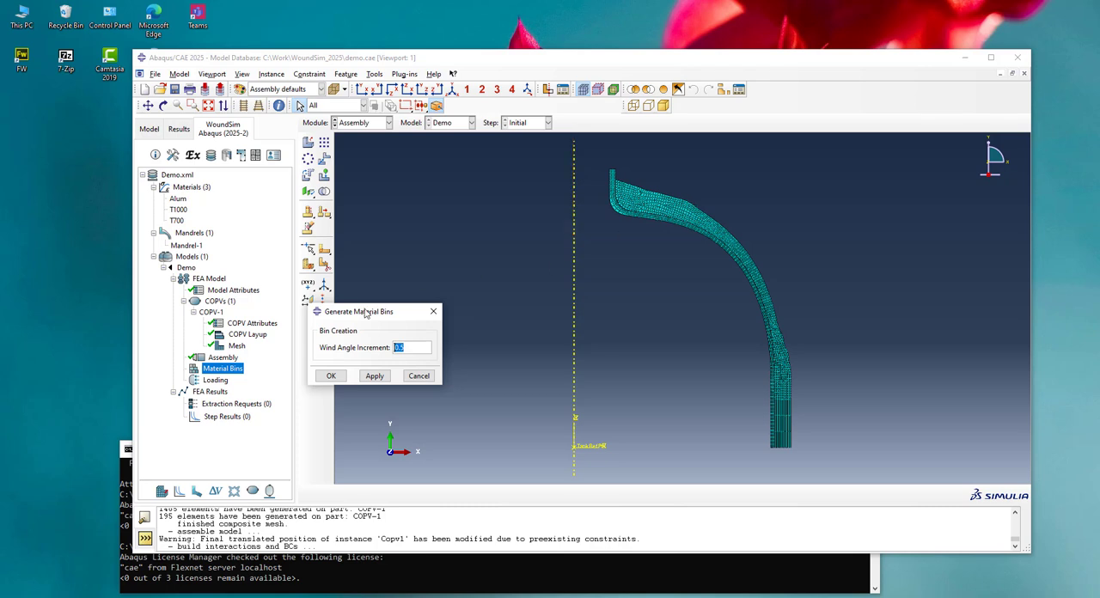
# Generate the material bins with a wind angle increment of 0.5 and colour-code the assembly by materials
pyautogui.click(331, 376)
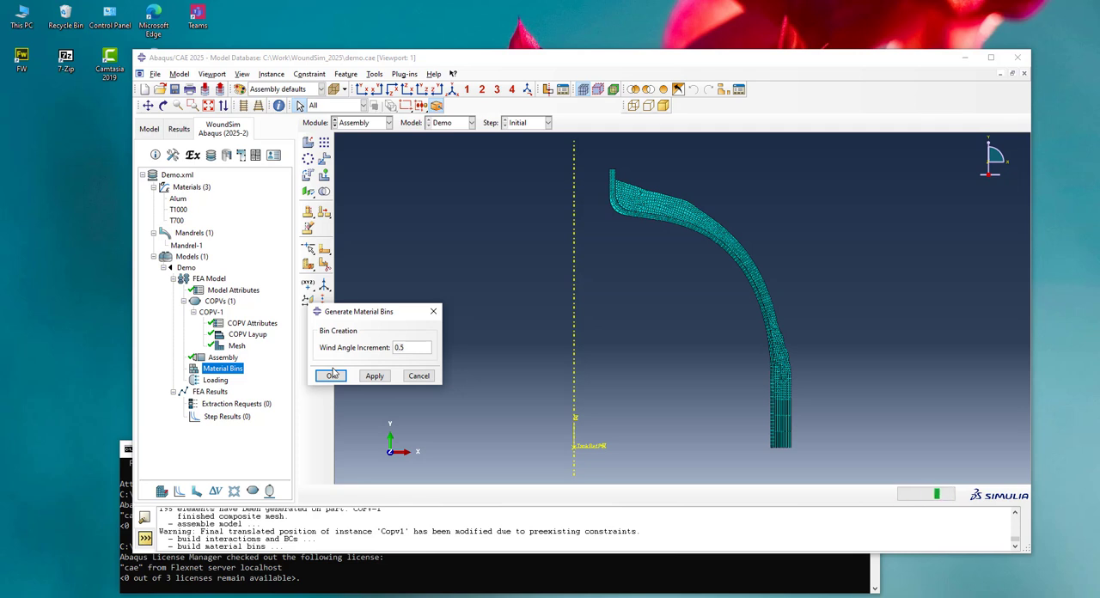
pyautogui.click(331, 375)
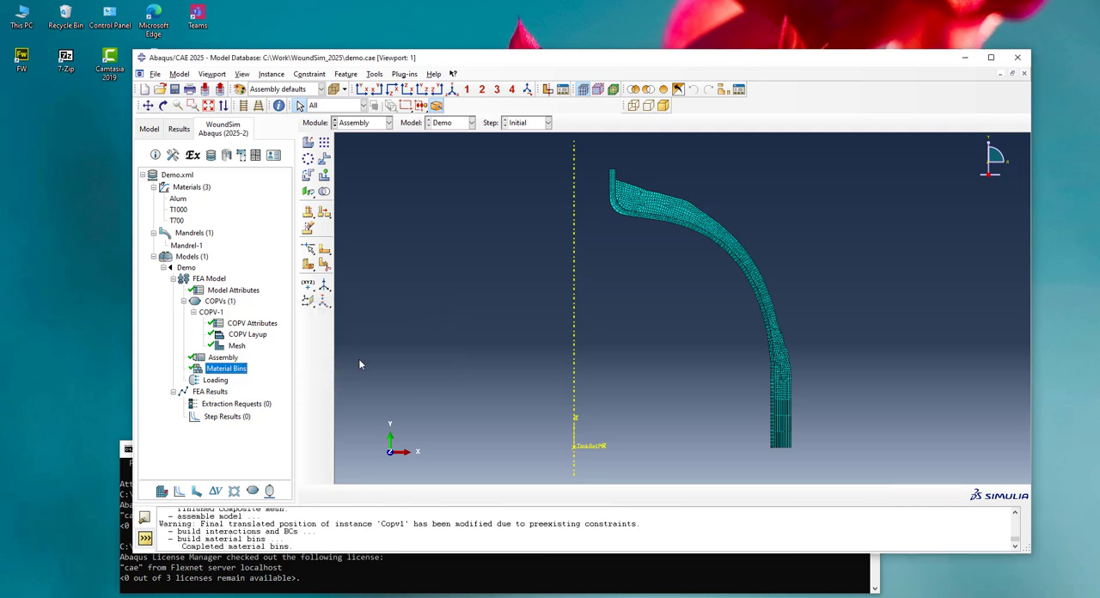
pyautogui.click(277, 90)
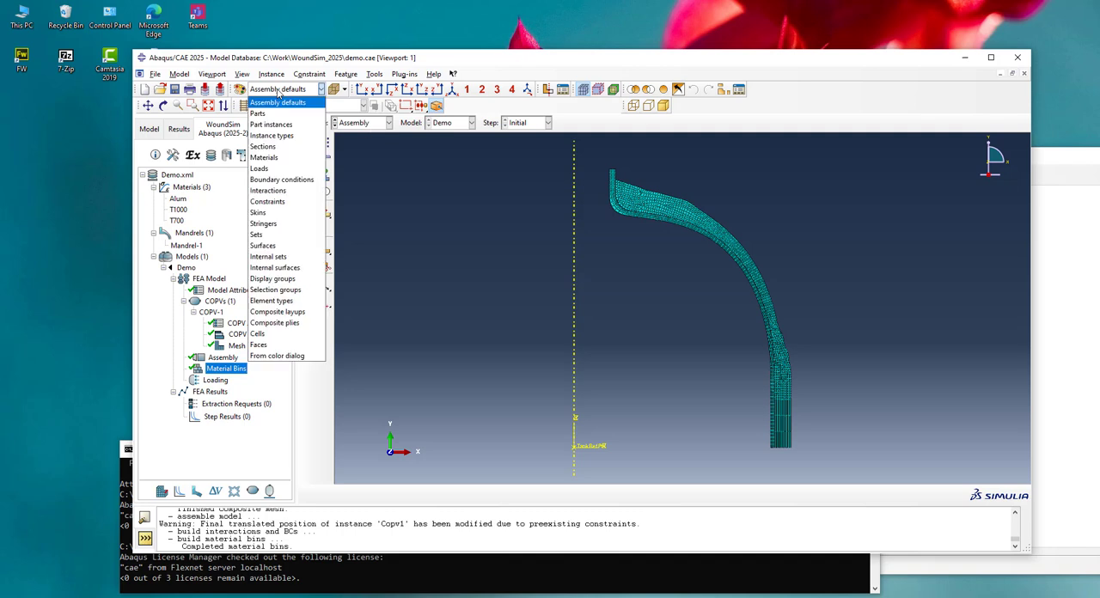
pyautogui.click(263, 158)
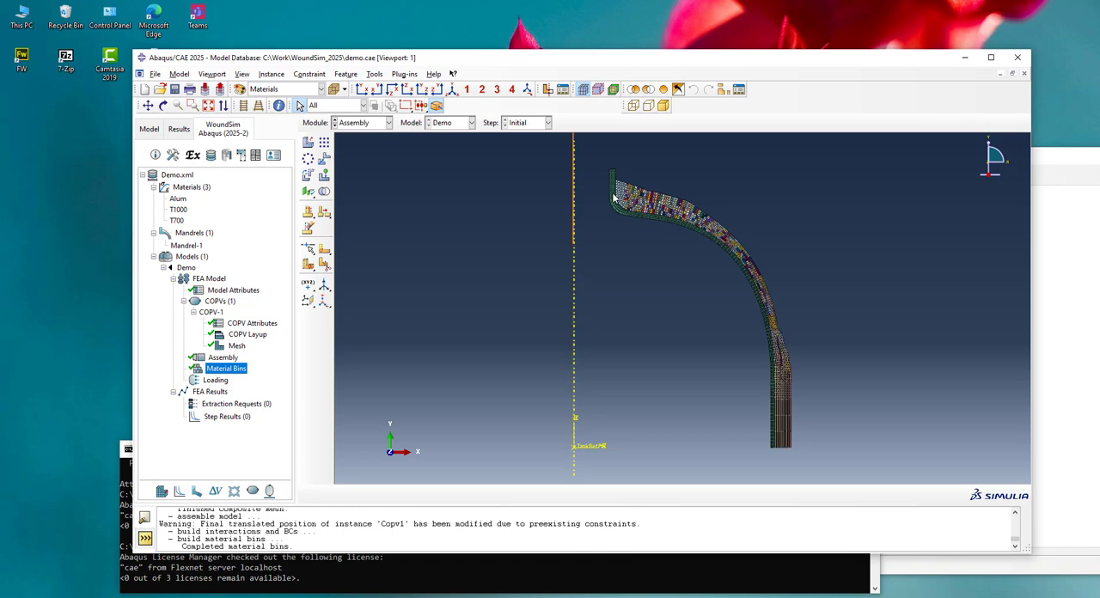
pyautogui.click(1049, 157)
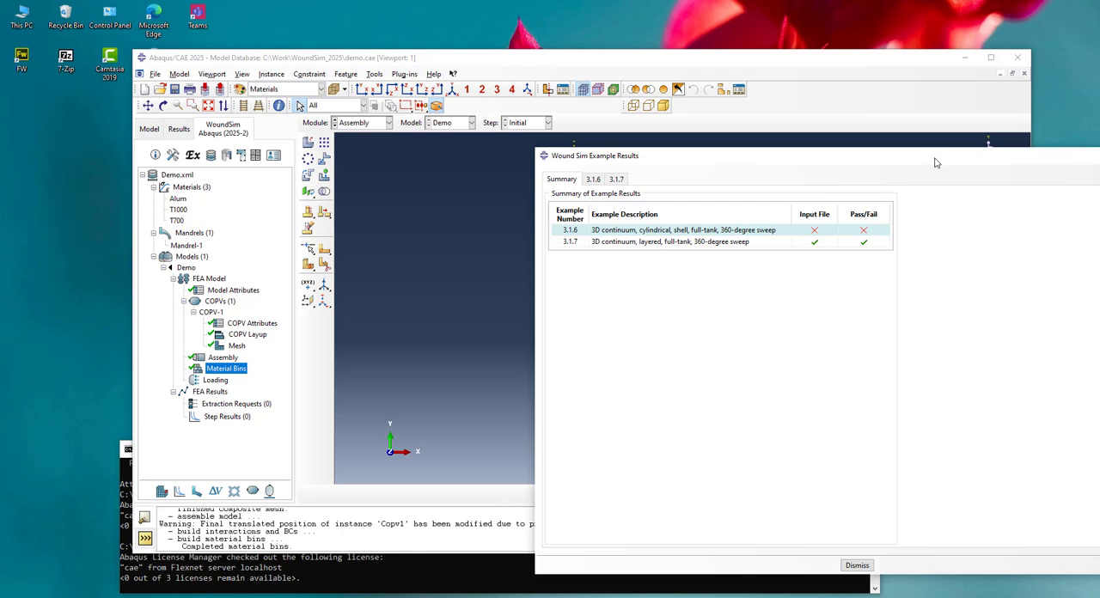
pyautogui.moveTo(934, 158); pyautogui.dragTo(1099, 158)
pyautogui.click(866, 112)
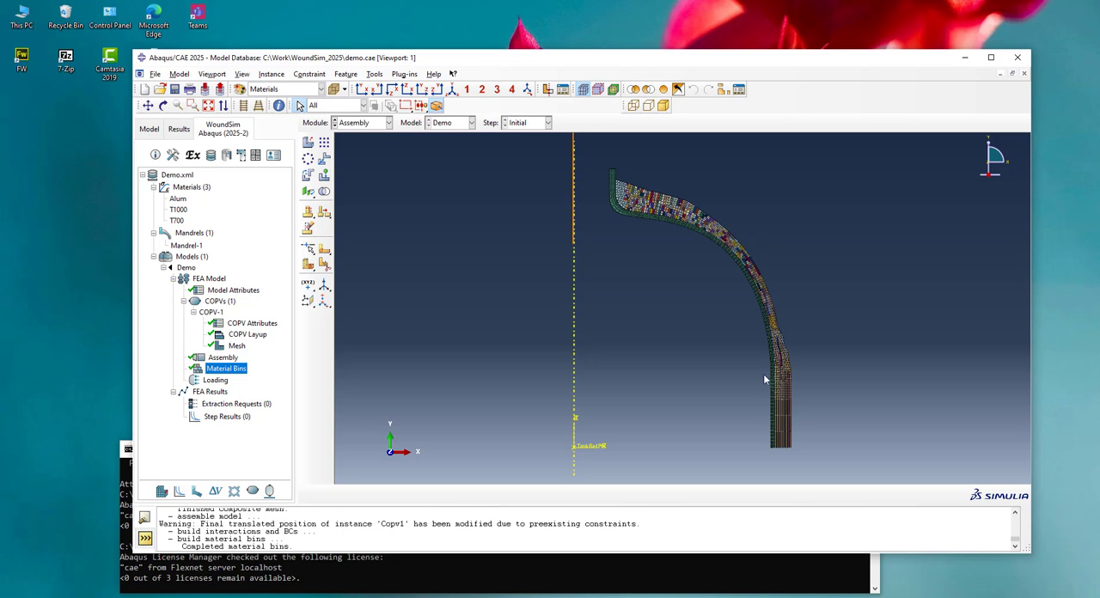
# Examine how the binned materials are distributed across the composite mesh, from the dome down to the cylinder transition
pyautogui.scroll(5, 715, 209)
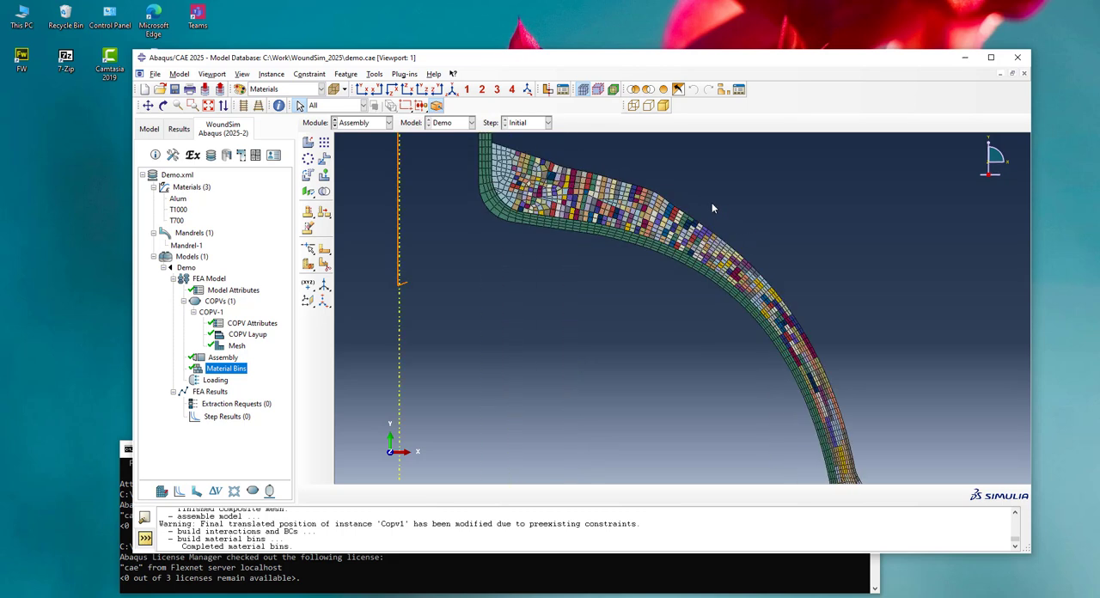
pyautogui.scroll(-5, 717, 216)
pyautogui.scroll(3, 782, 370)
pyautogui.scroll(4, 782, 370)
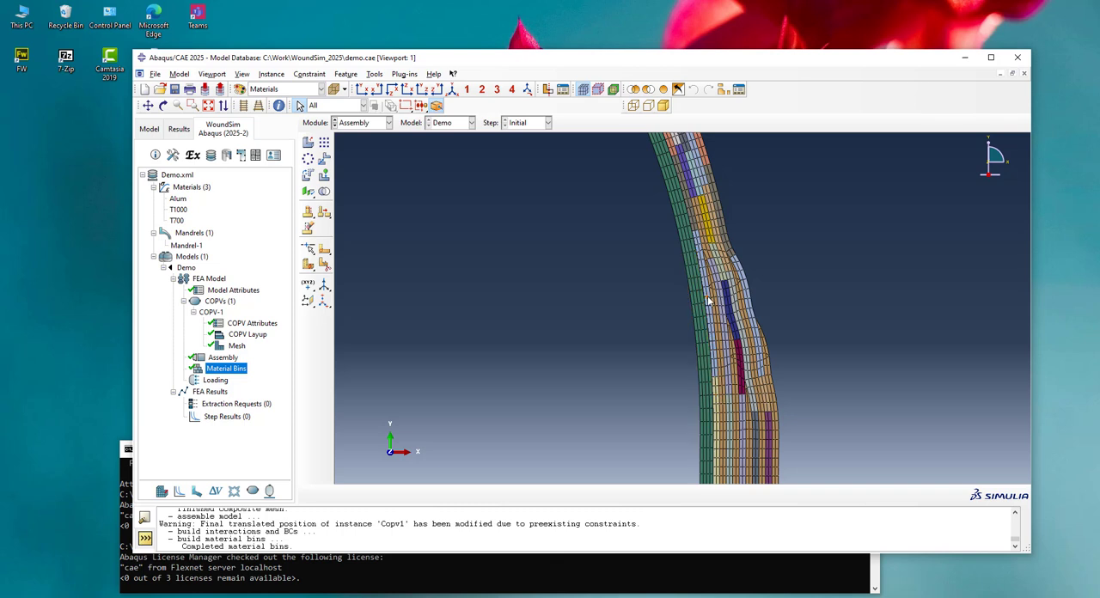
pyautogui.scroll(-3, 739, 383)
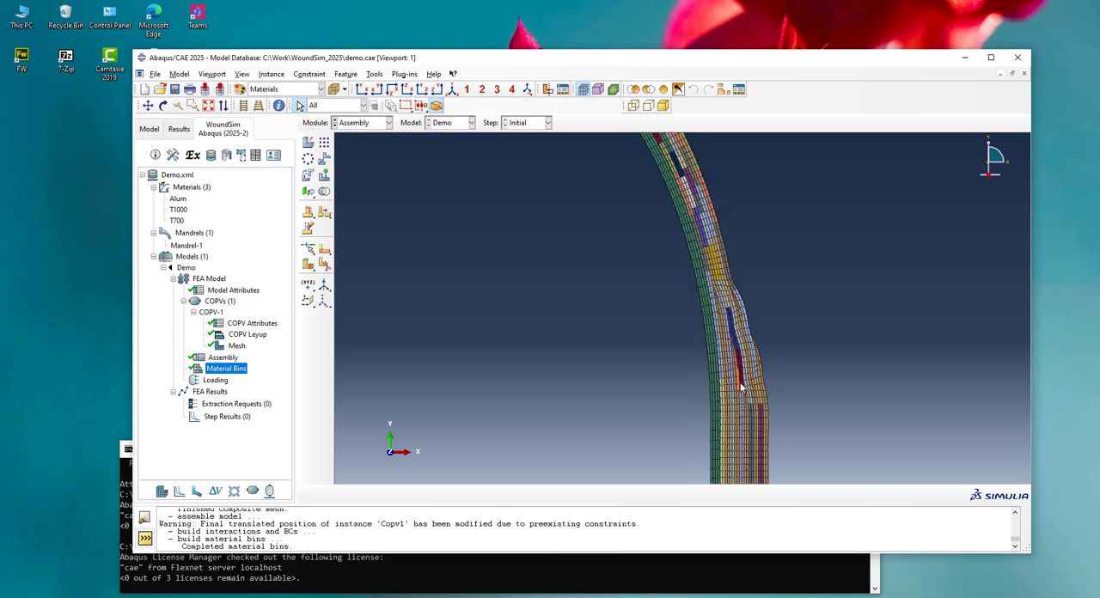
pyautogui.scroll(2, 697, 247)
pyautogui.scroll(1, 697, 247)
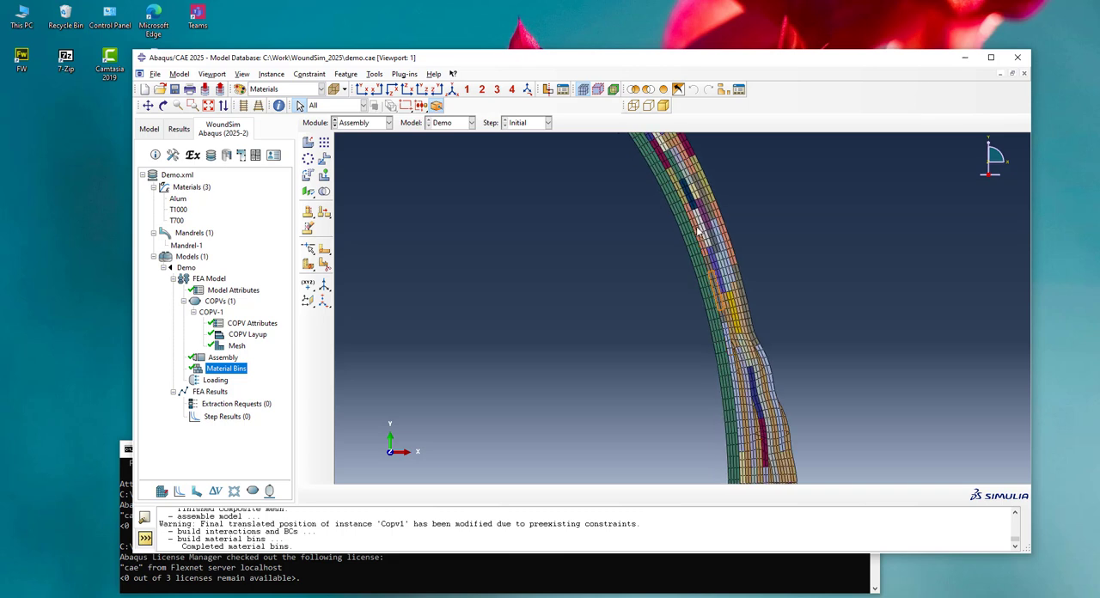
pyautogui.scroll(-5, 701, 239)
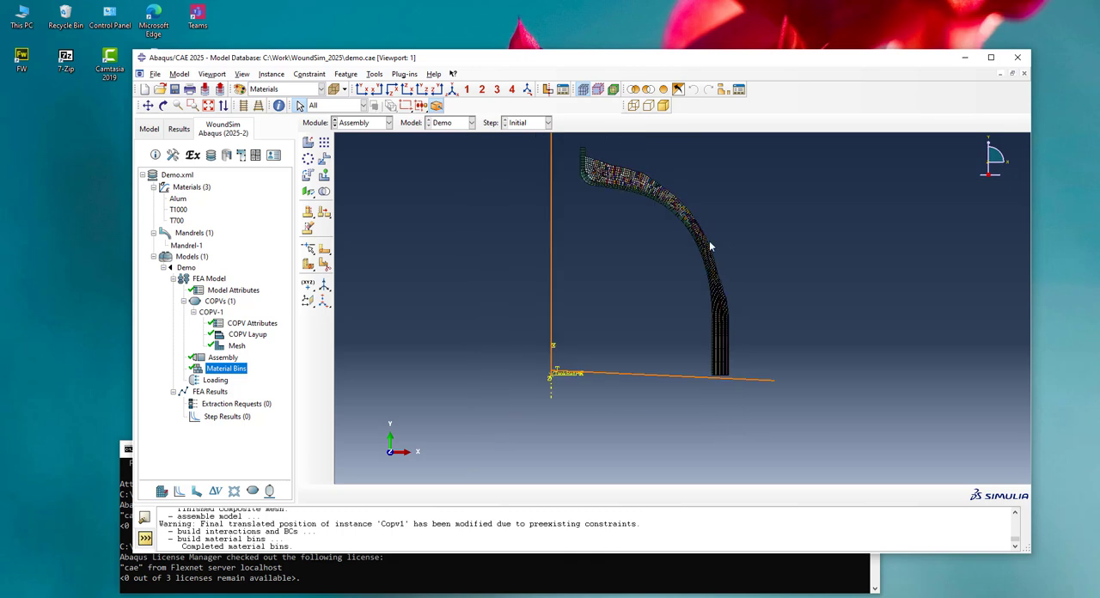
pyautogui.scroll(4, 623, 172)
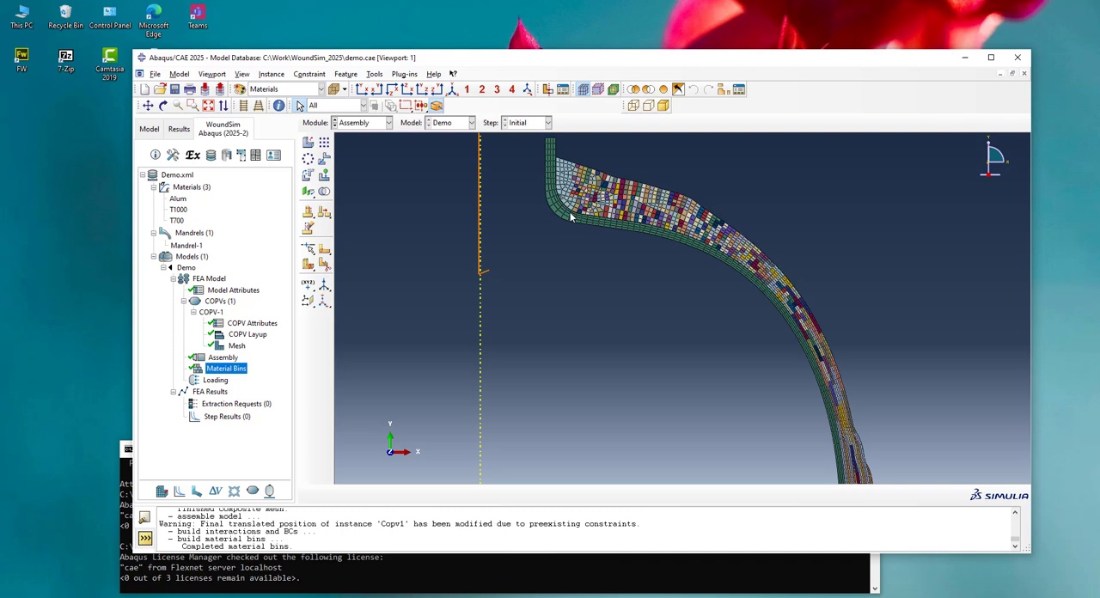
# Include analysis steps in the loading setup and define one step named Meop with its time period
pyautogui.doubleClick(214, 383)
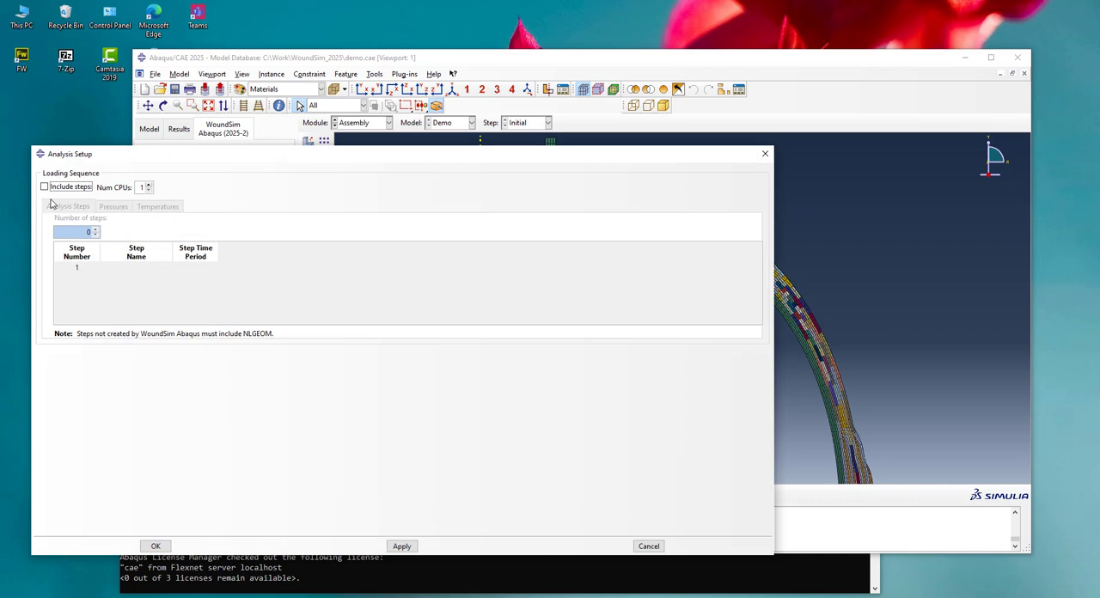
pyautogui.click(45, 188)
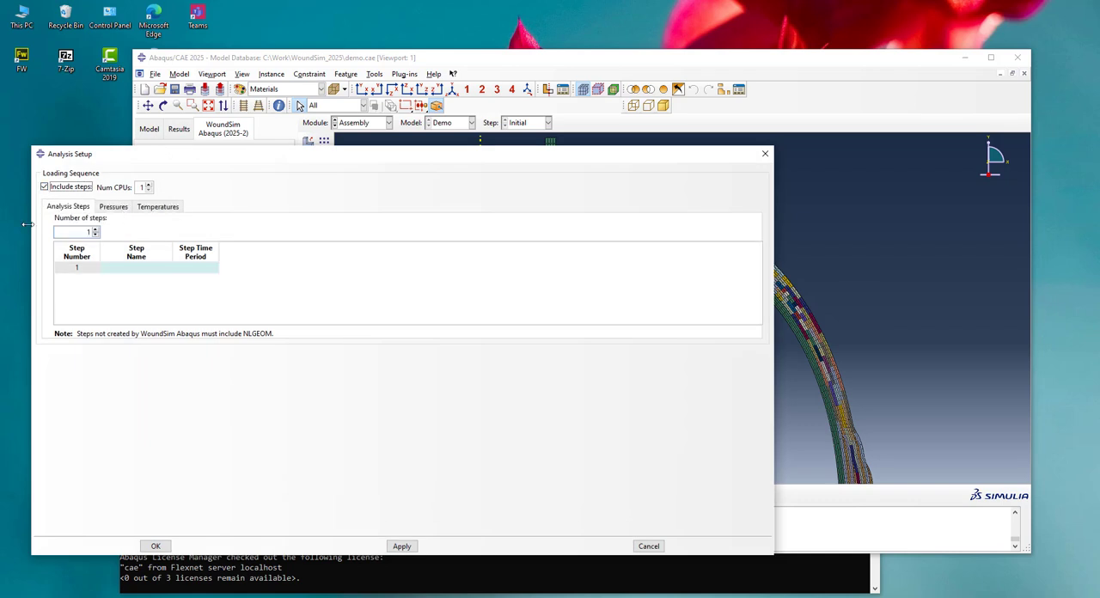
pyautogui.click(134, 270)
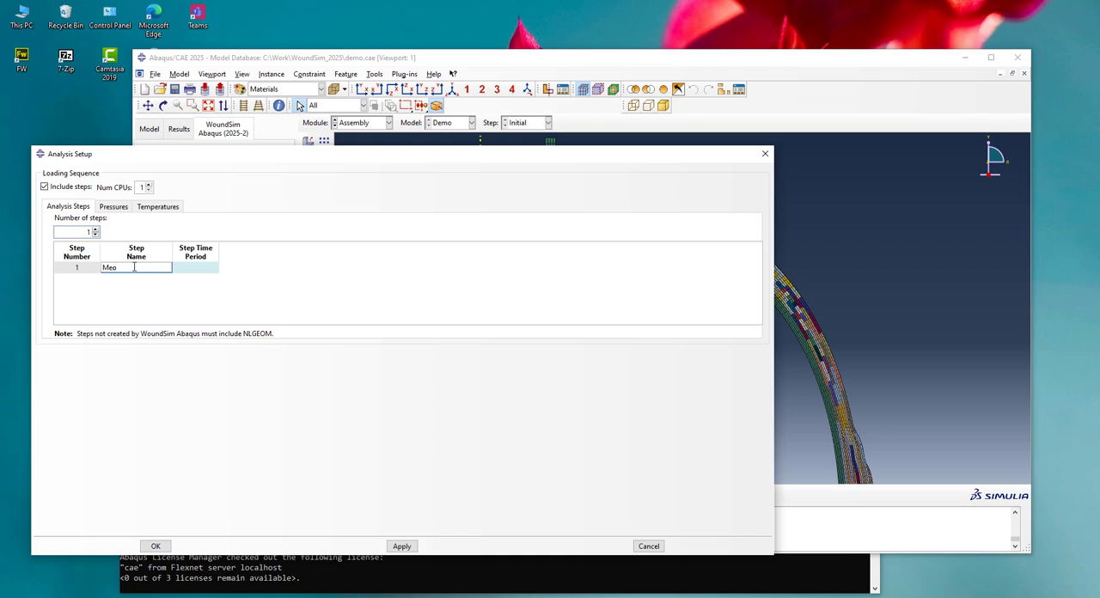
pyautogui.click(196, 266)
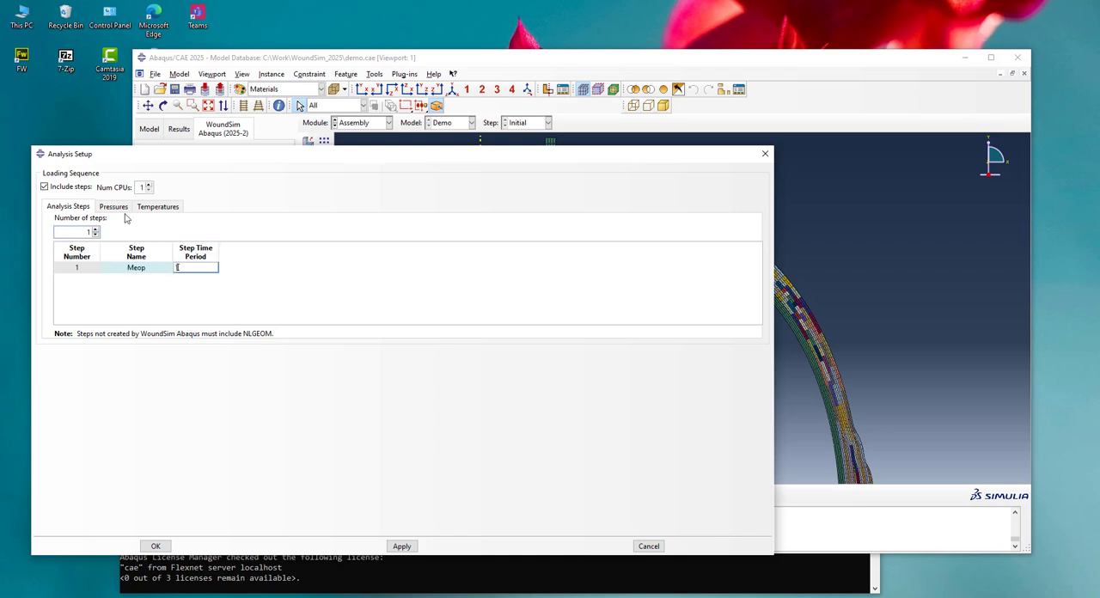
# Include pressures and add InnerSurf as the loaded surface, highlighting it in the viewport to check it
pyautogui.click(111, 209)
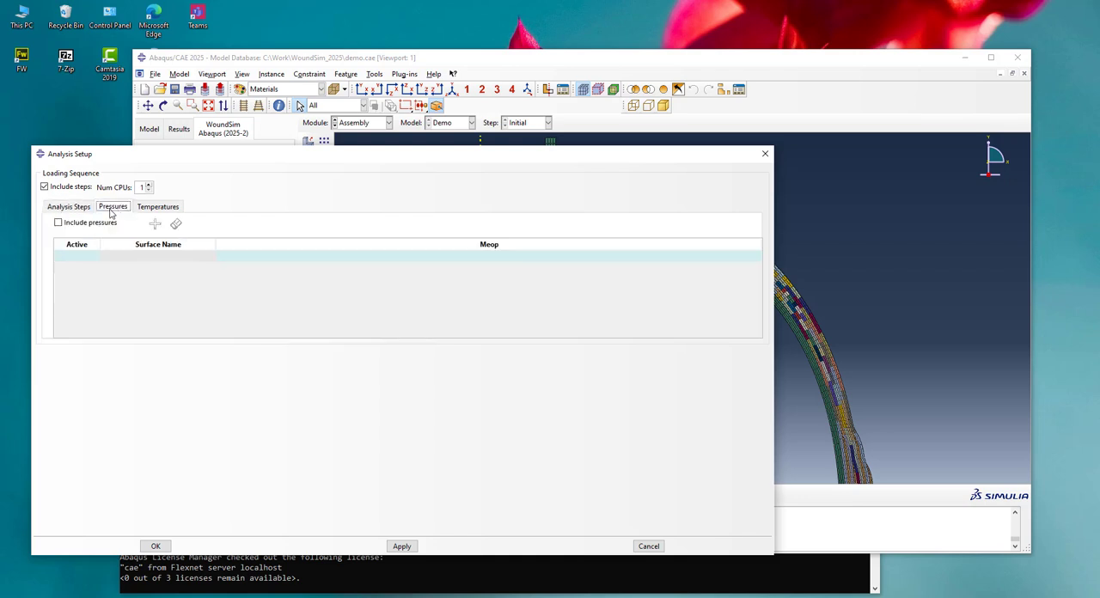
pyautogui.click(58, 223)
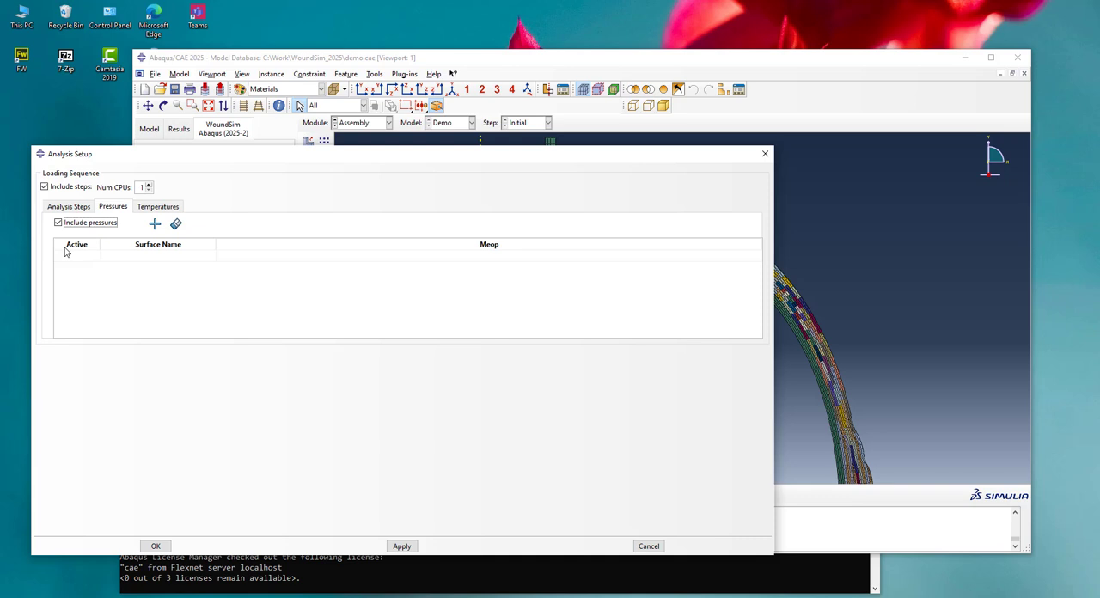
pyautogui.click(155, 224)
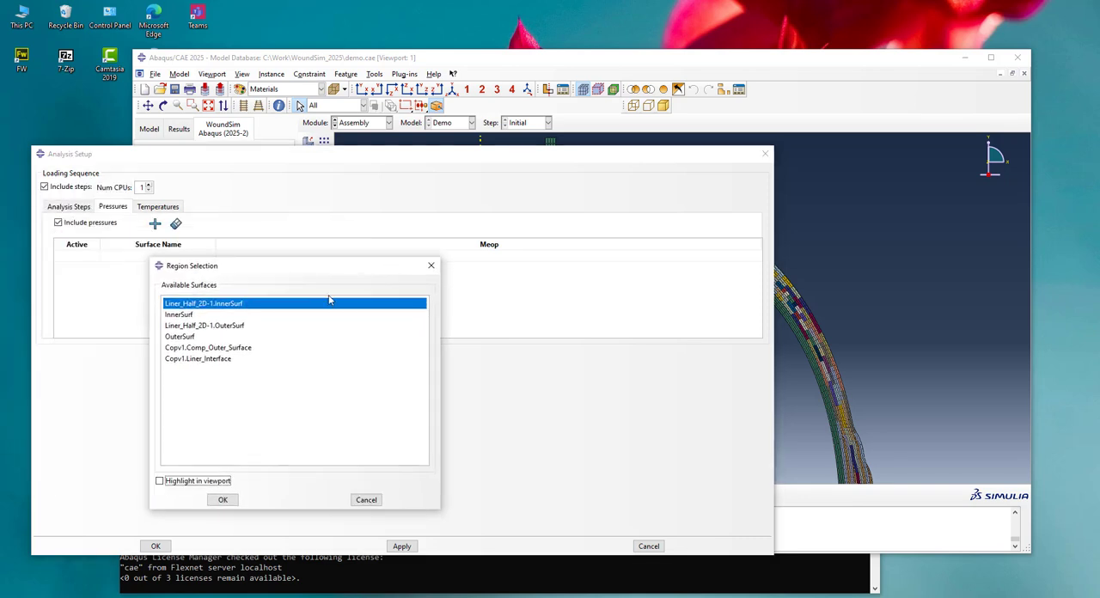
pyautogui.click(184, 319)
pyautogui.click(160, 481)
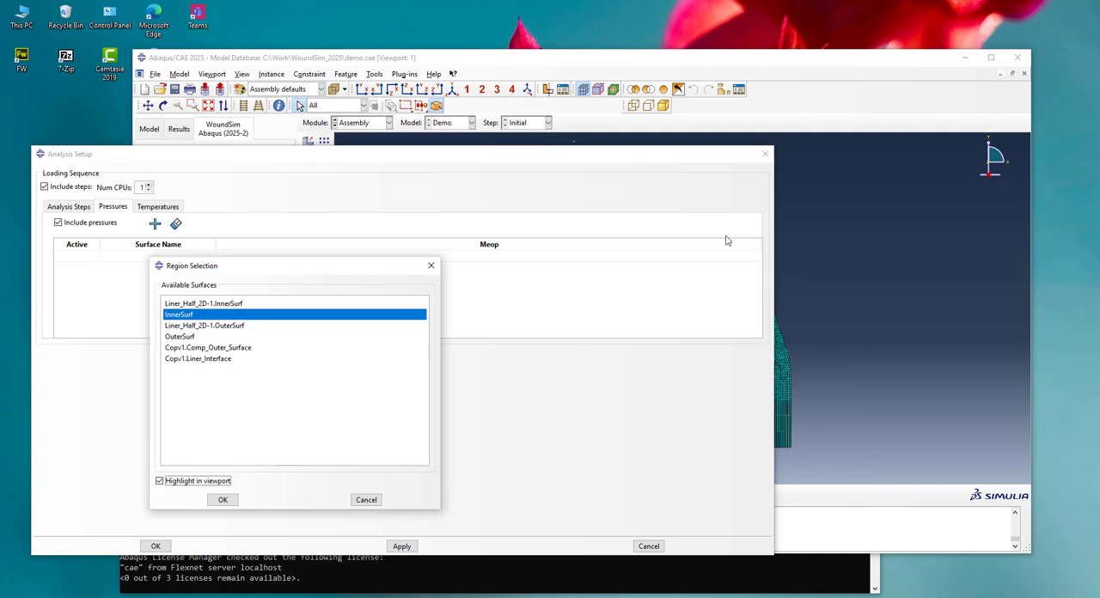
pyautogui.scroll(5, 955, 297)
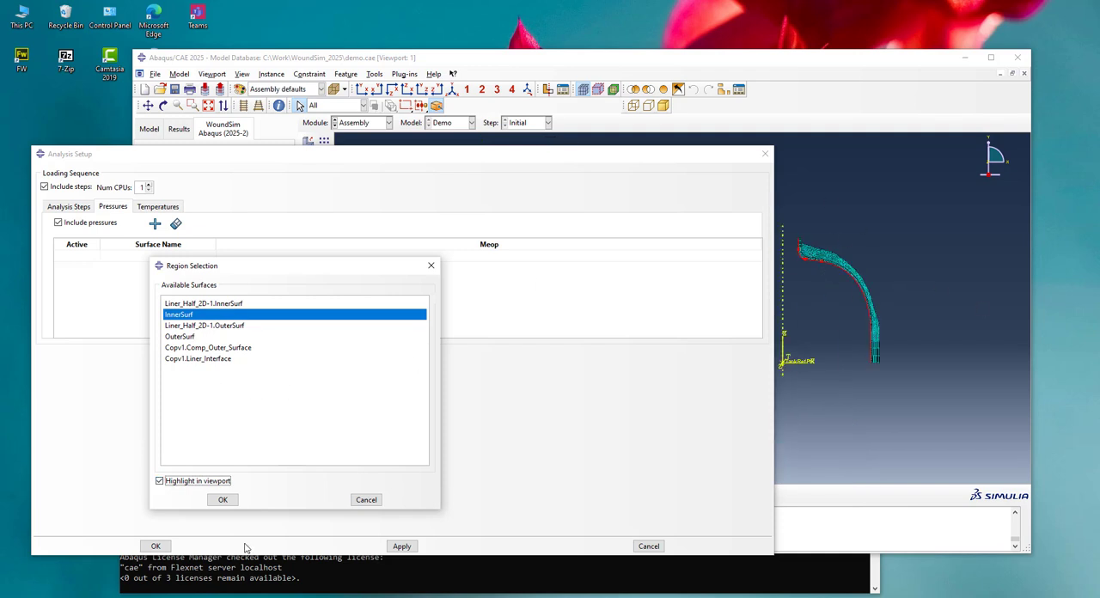
pyautogui.click(222, 506)
# Set the InnerSurf pressure for the Meop step to 50.0 and build the loading without including temperatures
pyautogui.click(427, 257)
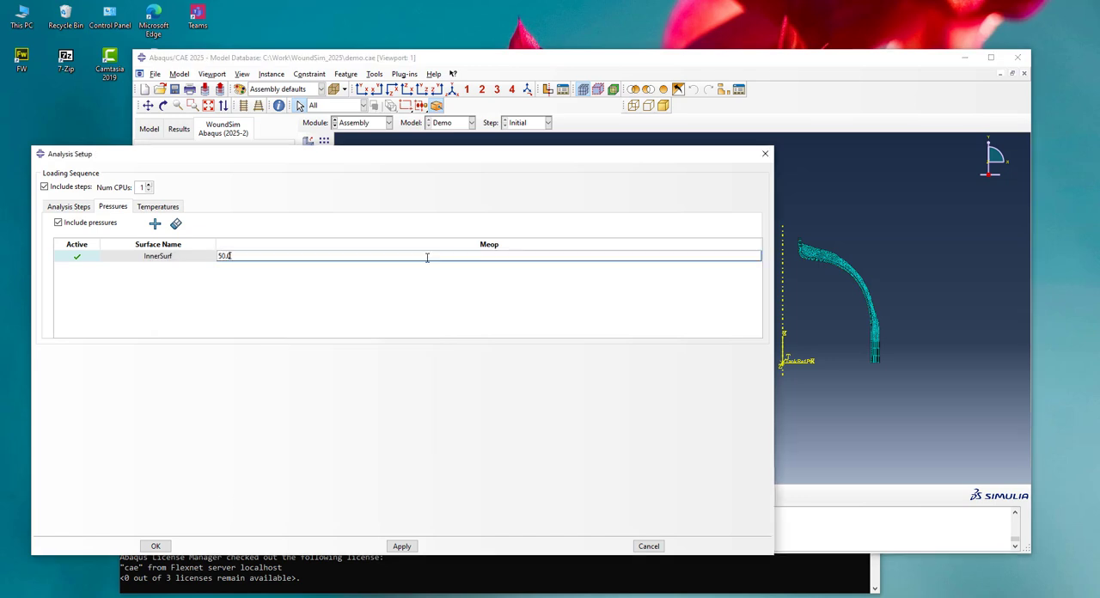
pyautogui.click(157, 206)
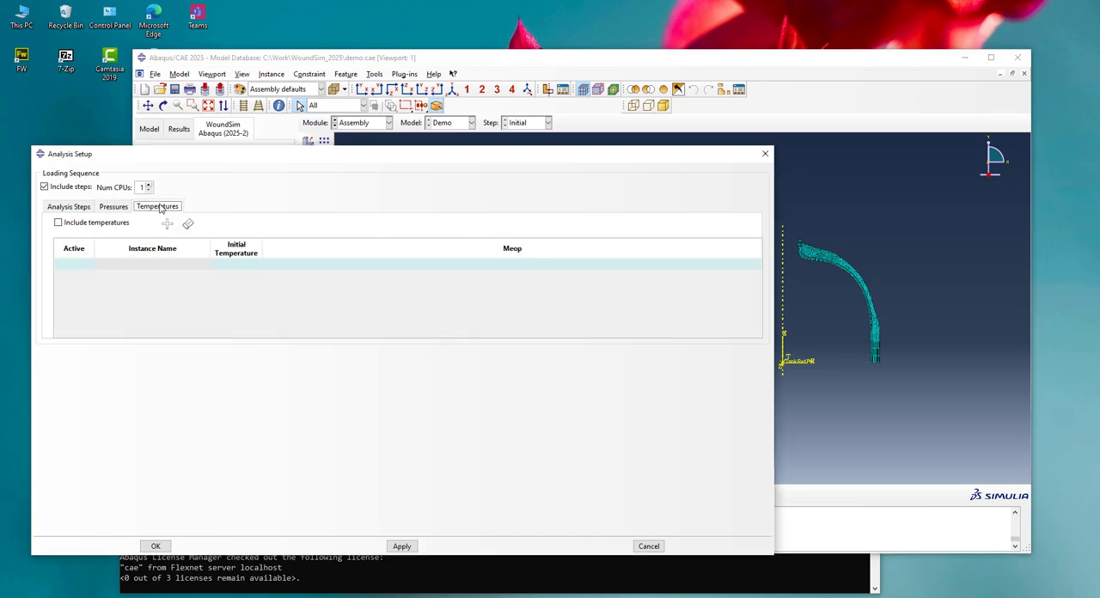
pyautogui.click(157, 546)
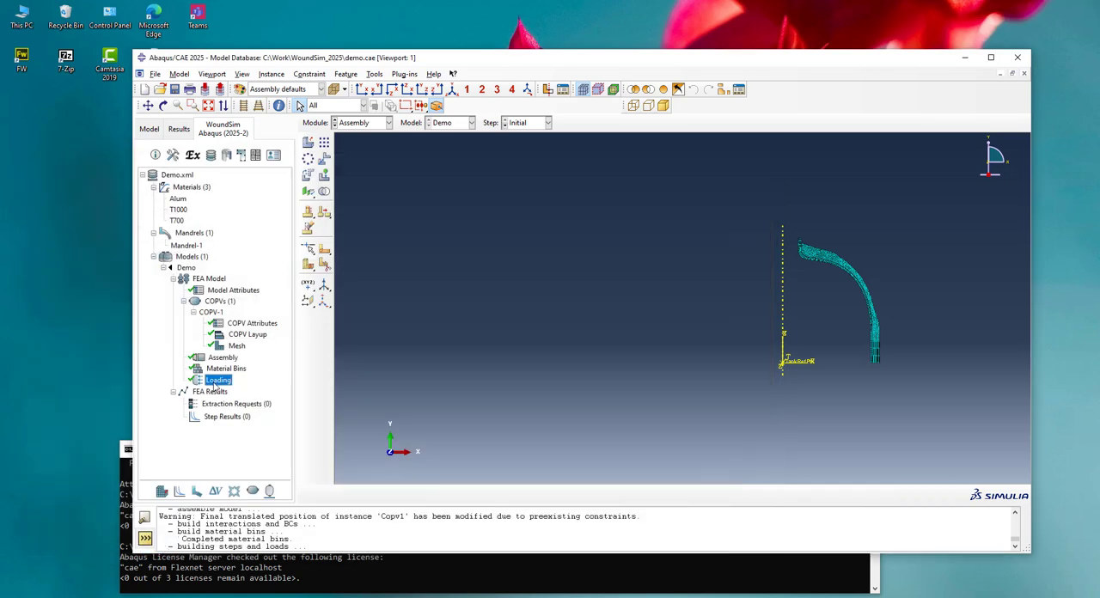
pyautogui.scroll(-4, 910, 279)
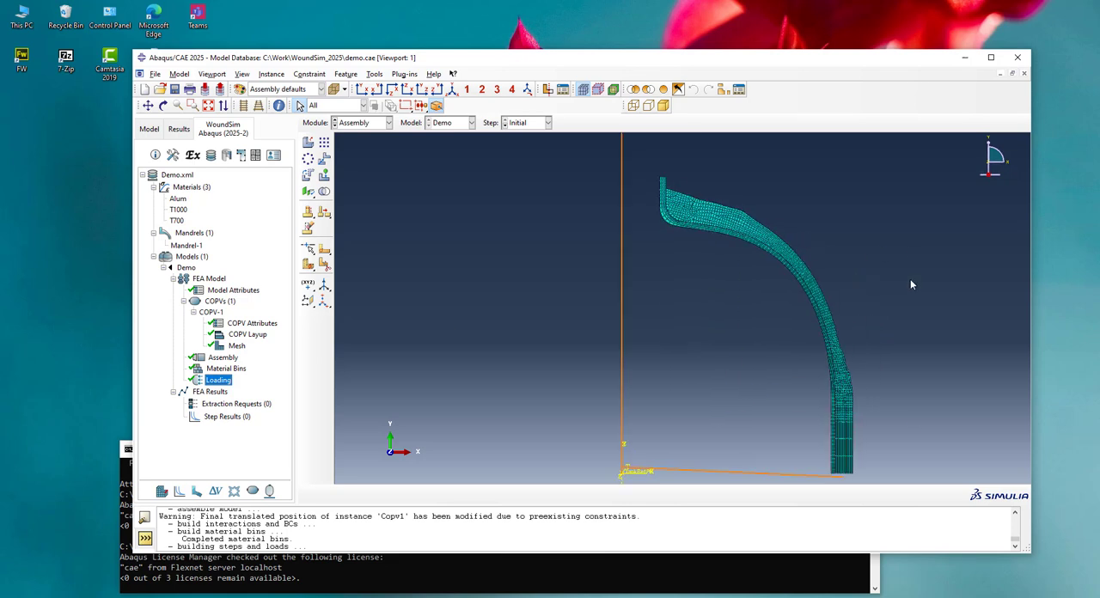
pyautogui.scroll(2, 568, 185)
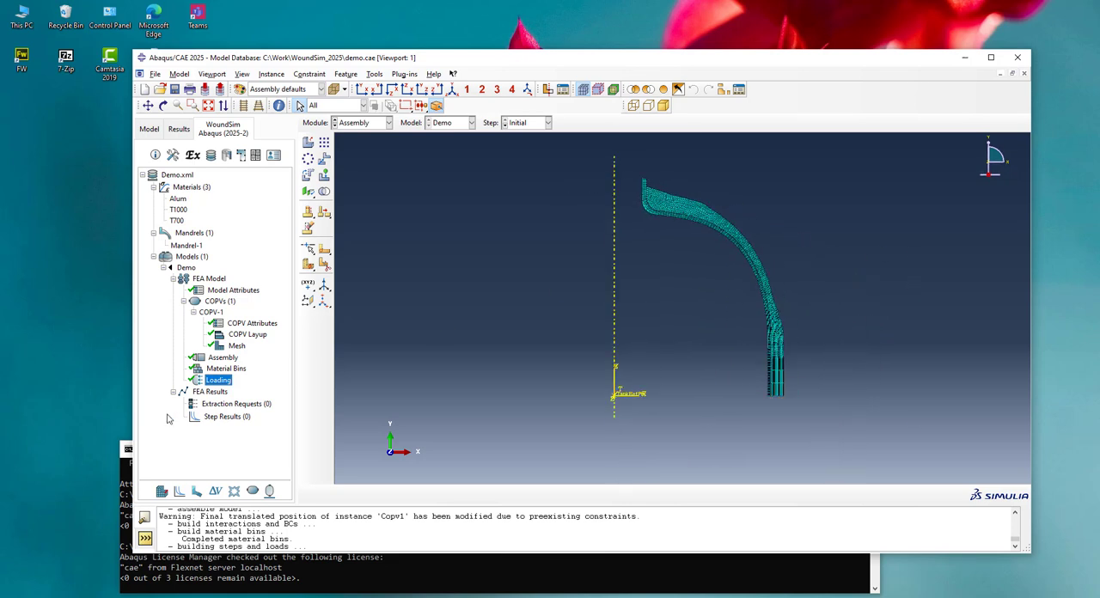
# Create an extraction request Request-1 for instance Copv1 with layer numbers All and a smooth factor of 2
pyautogui.click(227, 405)
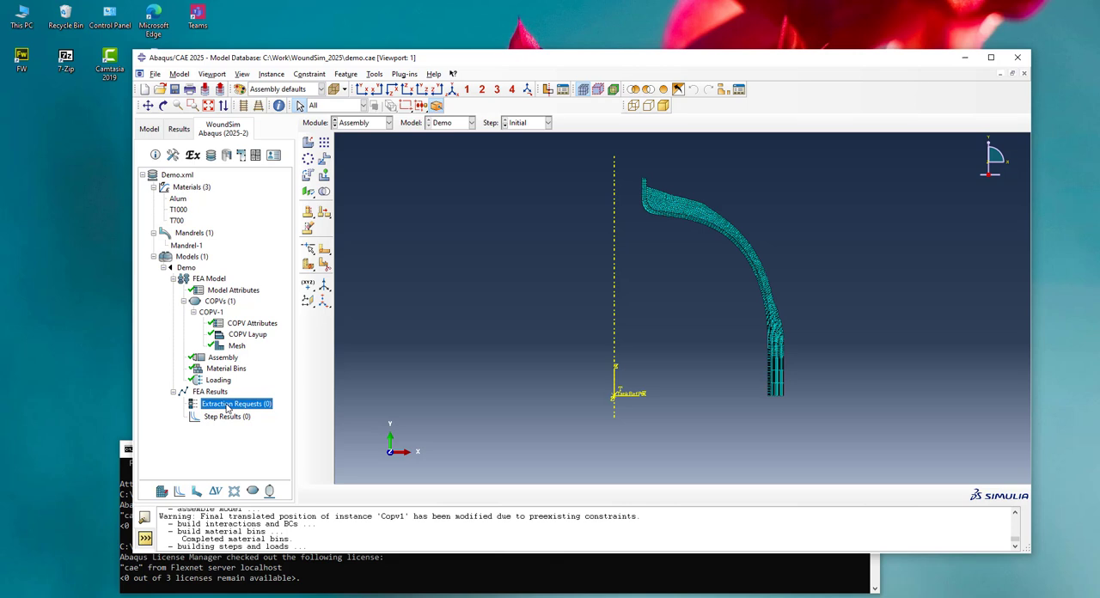
pyautogui.doubleClick(228, 404)
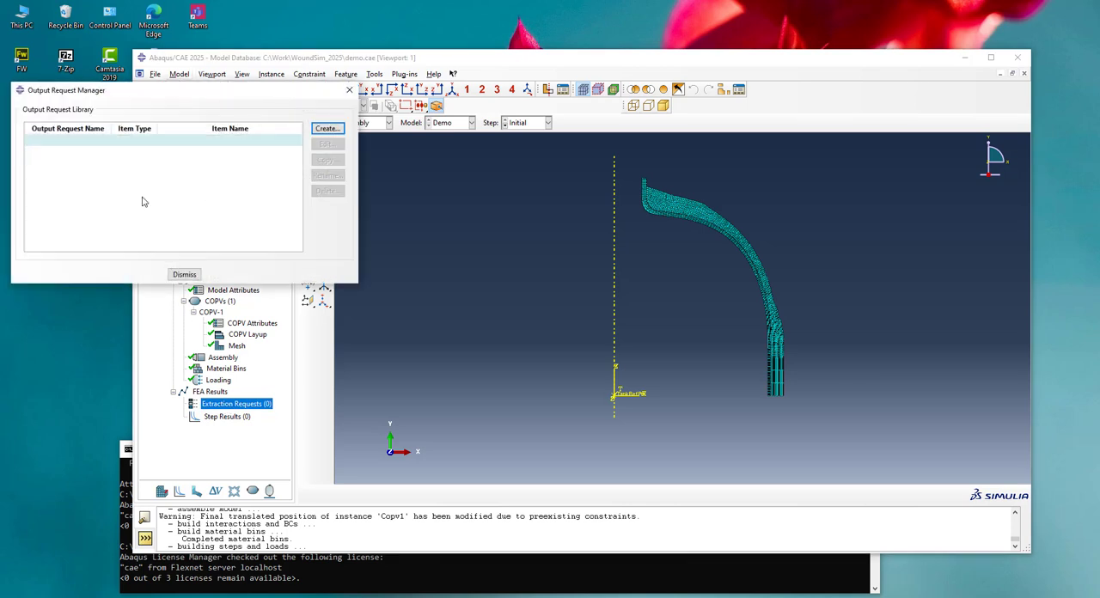
pyautogui.click(327, 129)
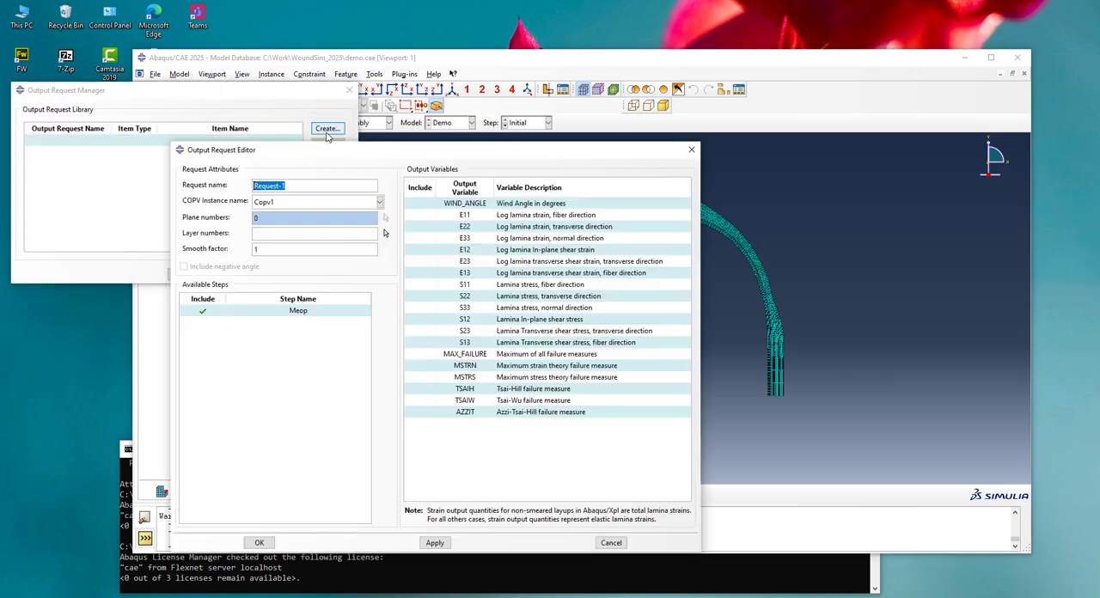
pyautogui.click(328, 233)
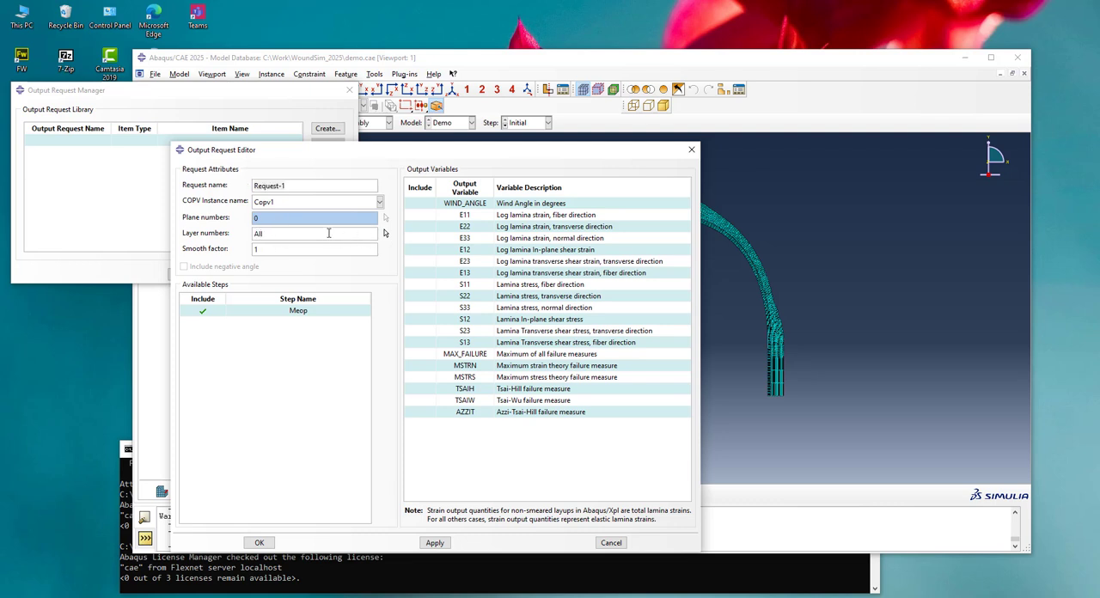
pyautogui.click(256, 250)
pyautogui.write('2')
# Include output variables WIND_ANGLE, E11, E22, S11 and S22 in the request, save it and leave the request manager
pyautogui.click(427, 204)
pyautogui.click(428, 216)
pyautogui.click(427, 227)
pyautogui.click(427, 284)
pyautogui.click(427, 296)
pyautogui.click(264, 543)
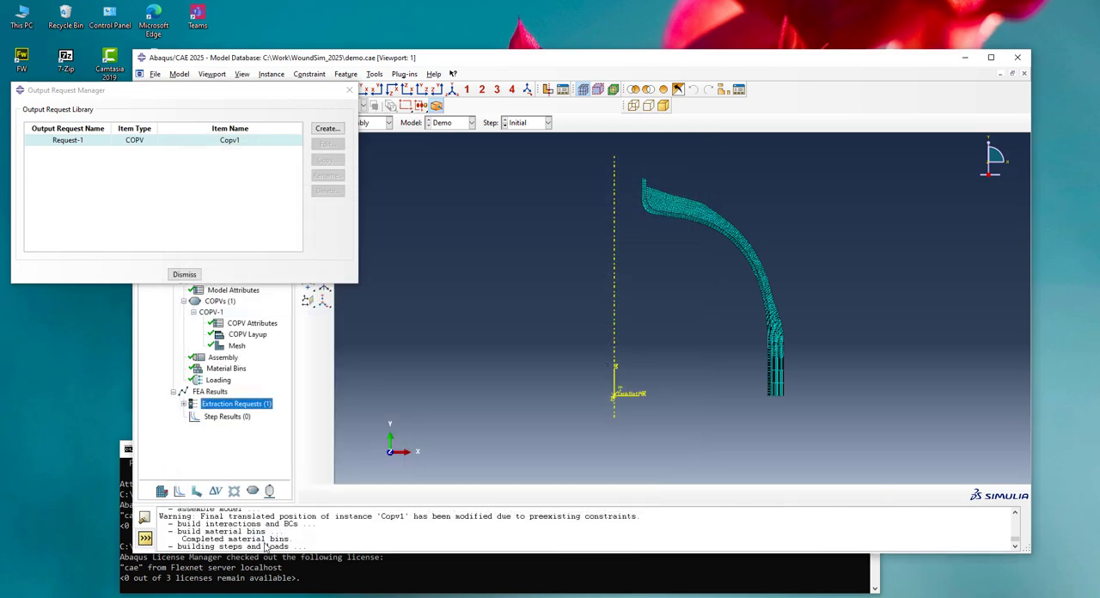
pyautogui.click(191, 277)
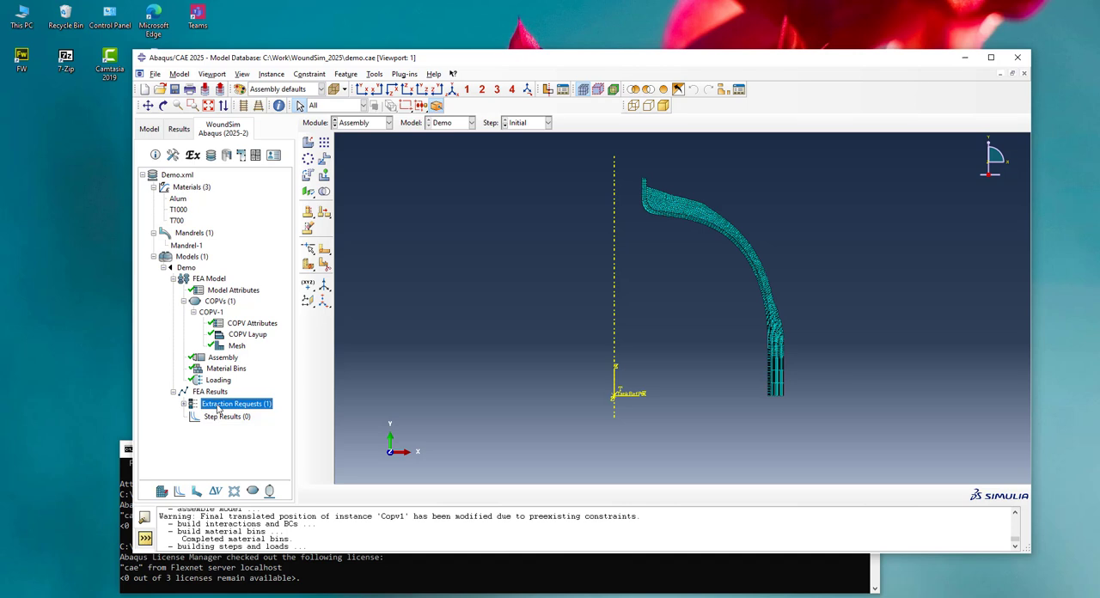
# Edit the Demo job's parallelization settings to use 2 processors
pyautogui.click(358, 123)
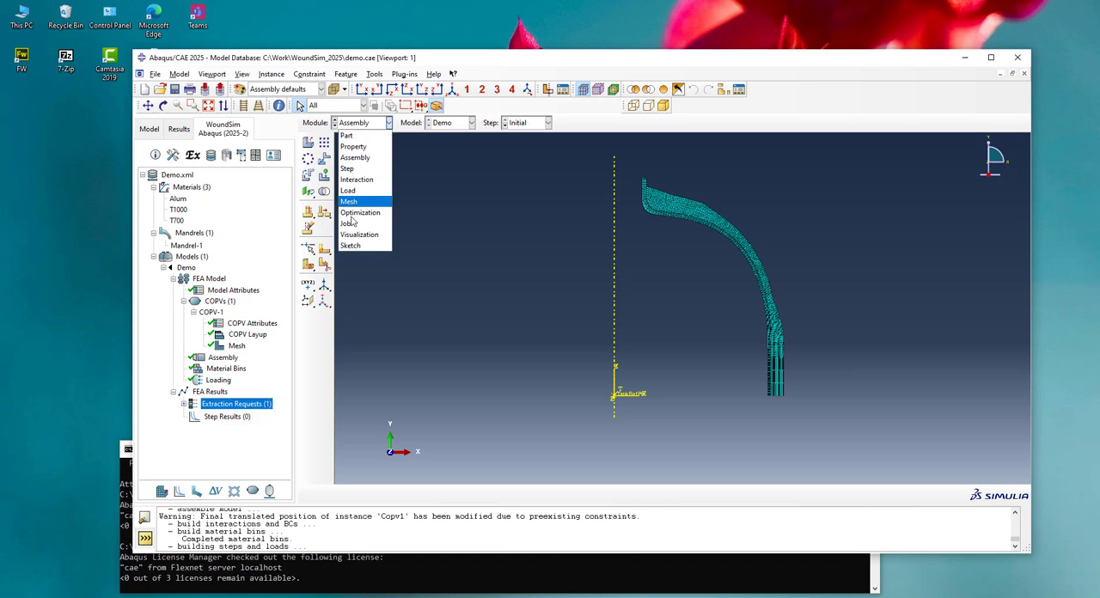
pyautogui.click(350, 214)
pyautogui.click(325, 144)
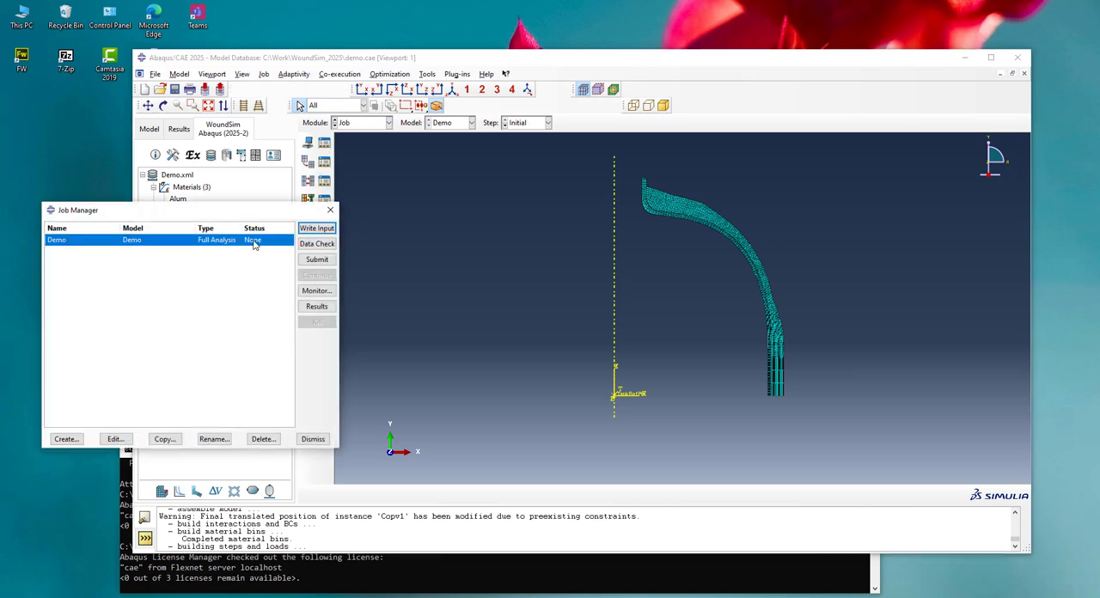
pyautogui.click(116, 439)
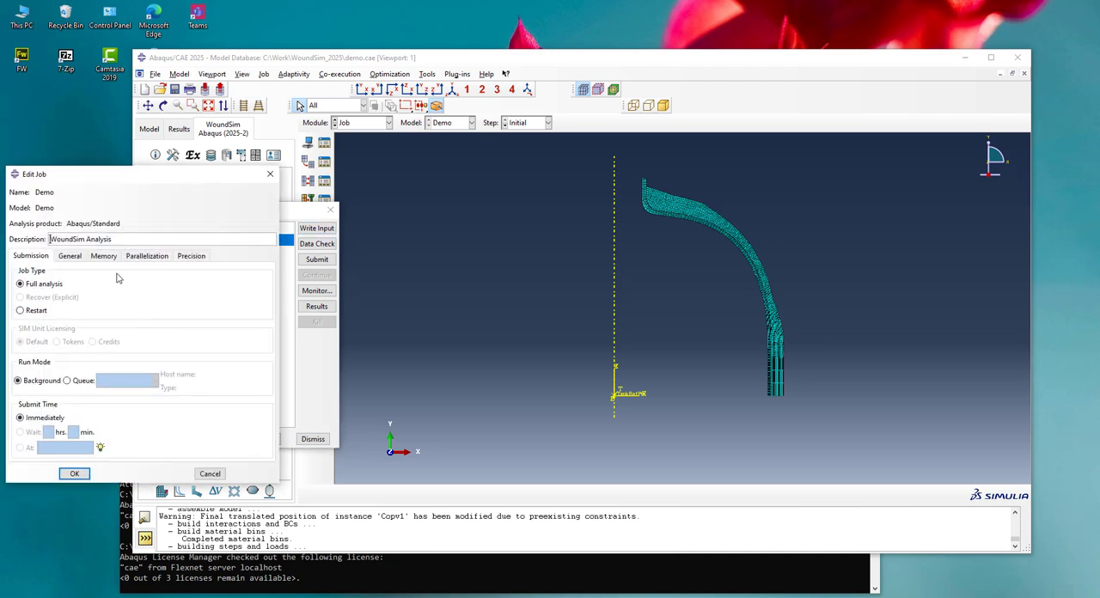
pyautogui.click(146, 256)
pyautogui.click(17, 272)
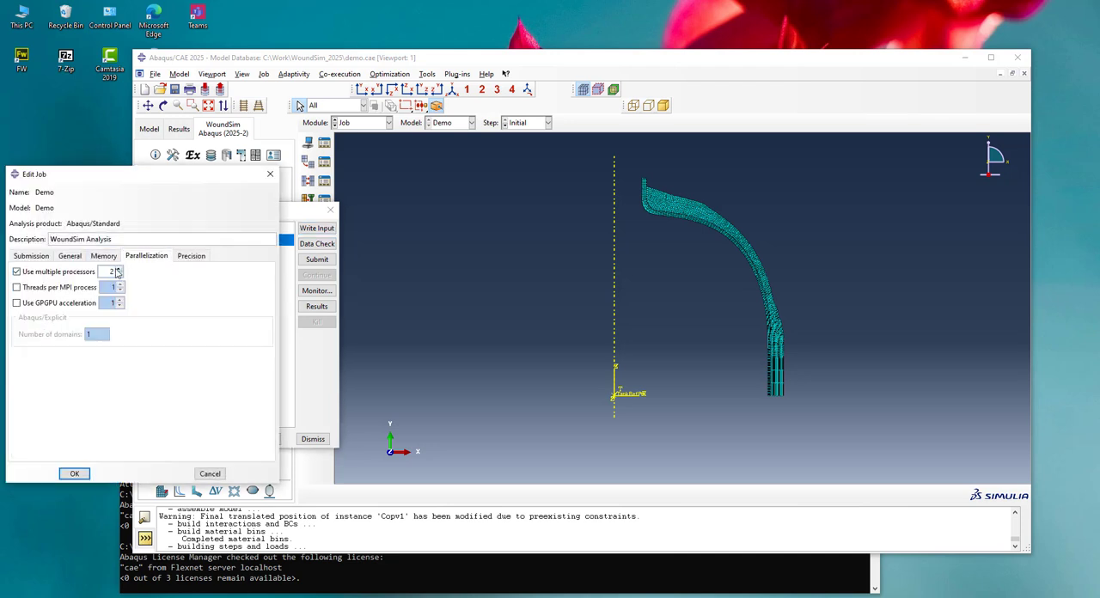
pyautogui.click(75, 474)
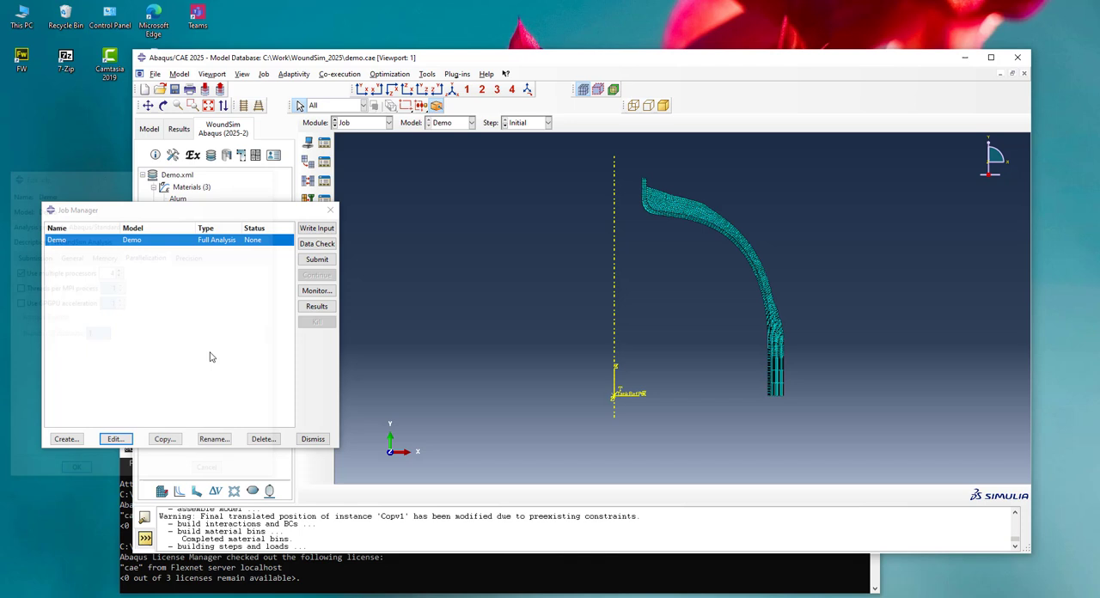
# Submit the Demo job, overwriting the existing job files, and open its results
pyautogui.click(317, 259)
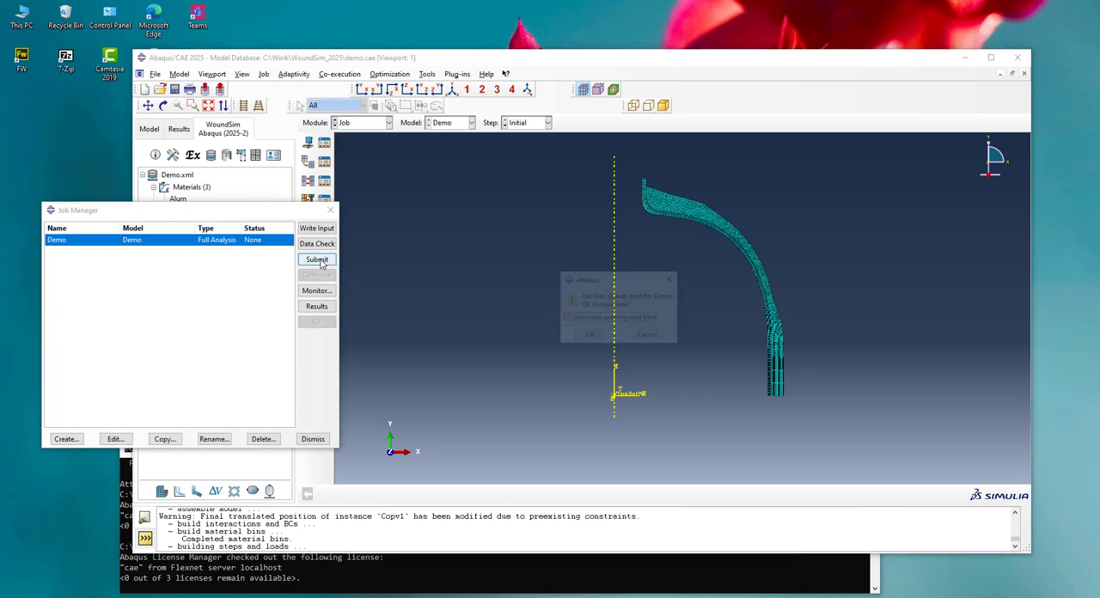
pyautogui.click(607, 336)
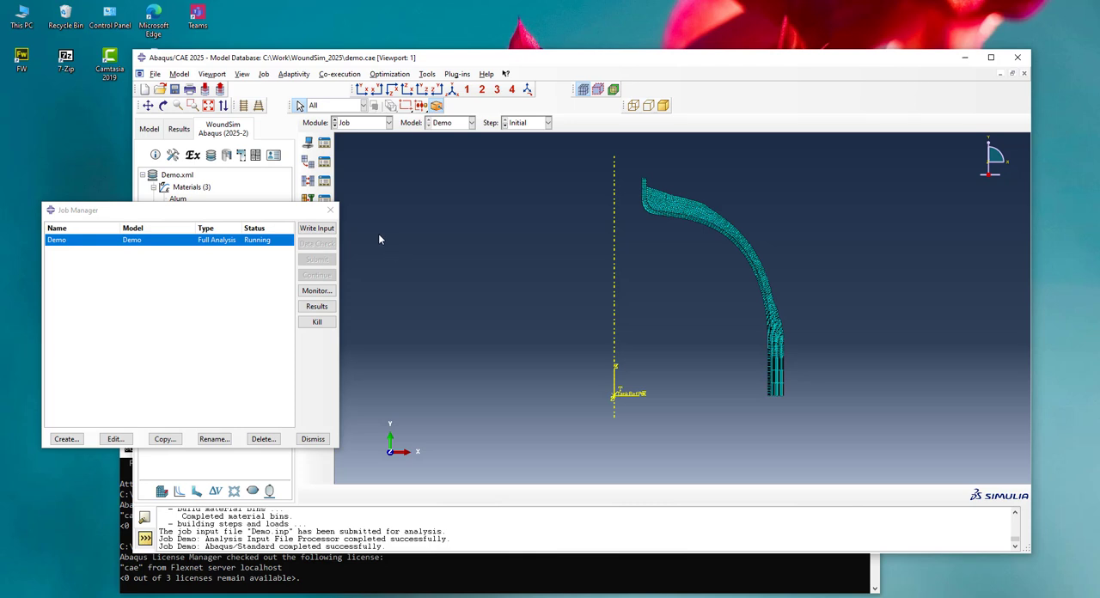
pyautogui.click(316, 306)
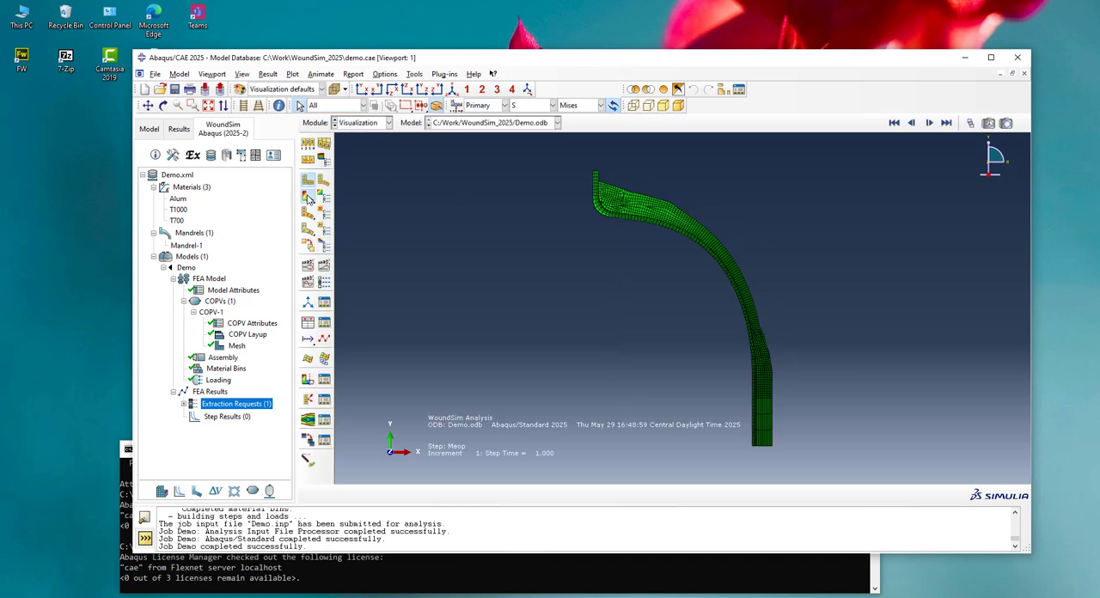
# Plot UVARM1 contours on the deformed shape and inspect the dome region of the vessel
pyautogui.click(309, 198)
pyautogui.click(532, 105)
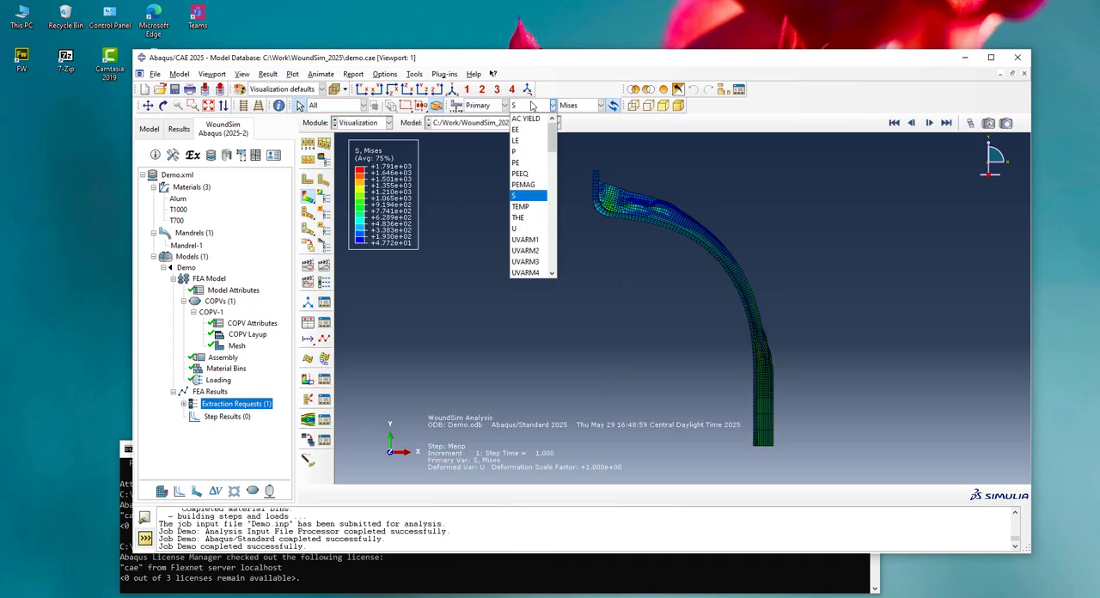
pyautogui.click(526, 241)
pyautogui.scroll(2, 615, 177)
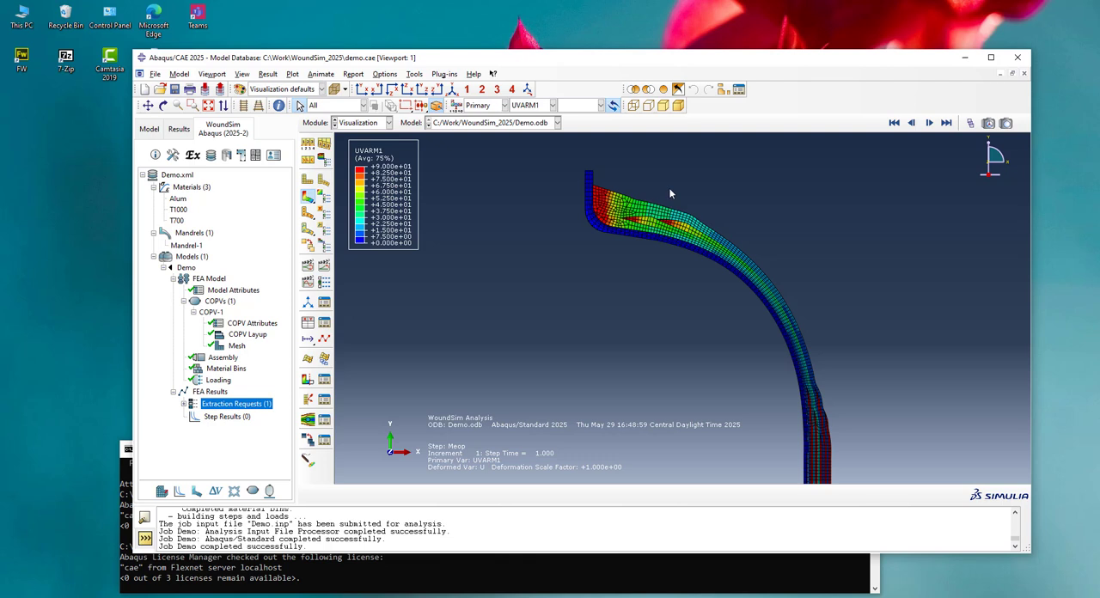
pyautogui.scroll(-1, 622, 182)
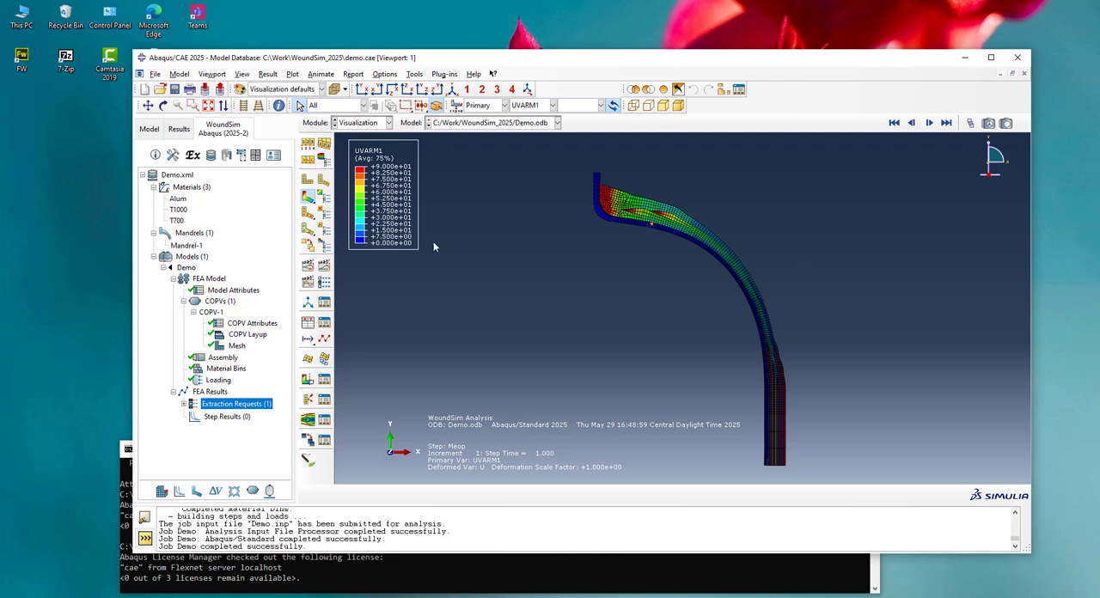
# Plot the material orientations on the deformed shape, inspect them along the dome, and return to the UVARM1 contour plot
pyautogui.click(307, 228)
pyautogui.scroll(2, 696, 217)
pyautogui.scroll(5, 699, 217)
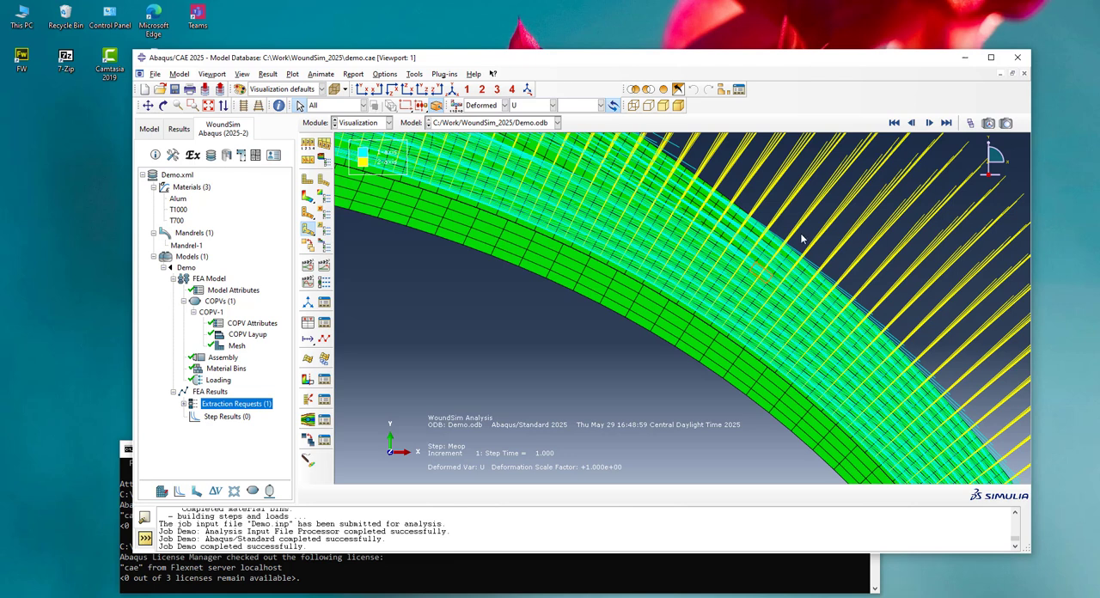
pyautogui.scroll(-5, 801, 239)
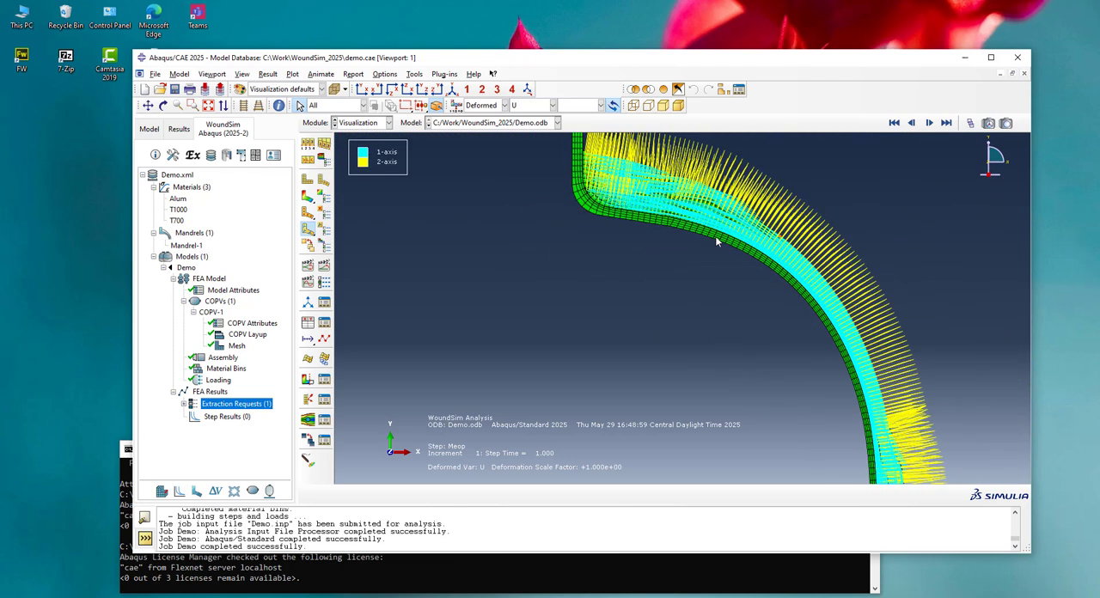
pyautogui.scroll(-1, 717, 241)
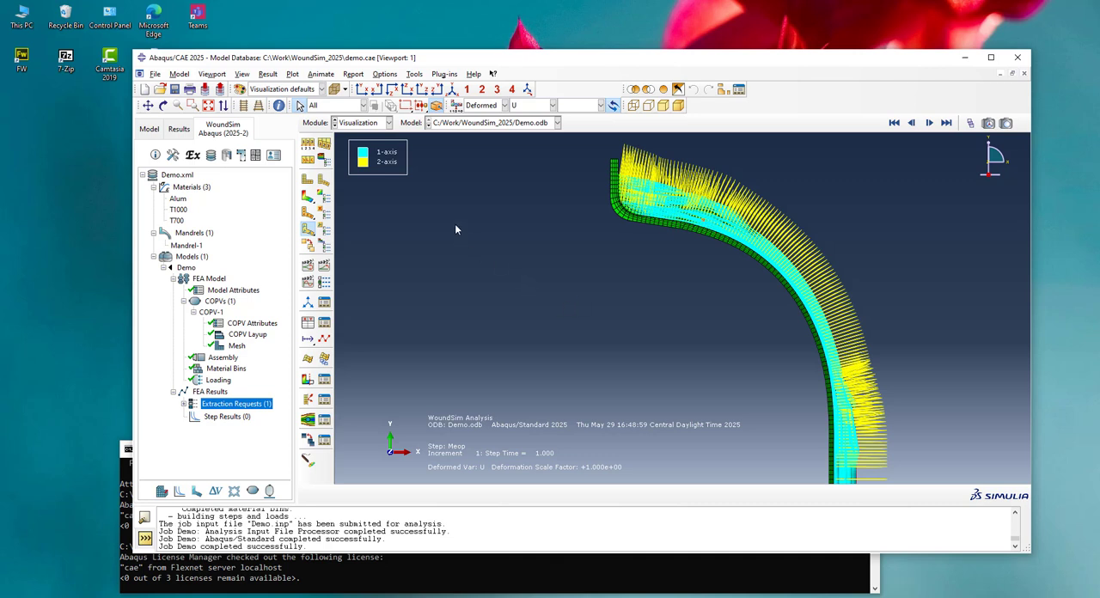
pyautogui.click(308, 196)
pyautogui.scroll(-2, 559, 177)
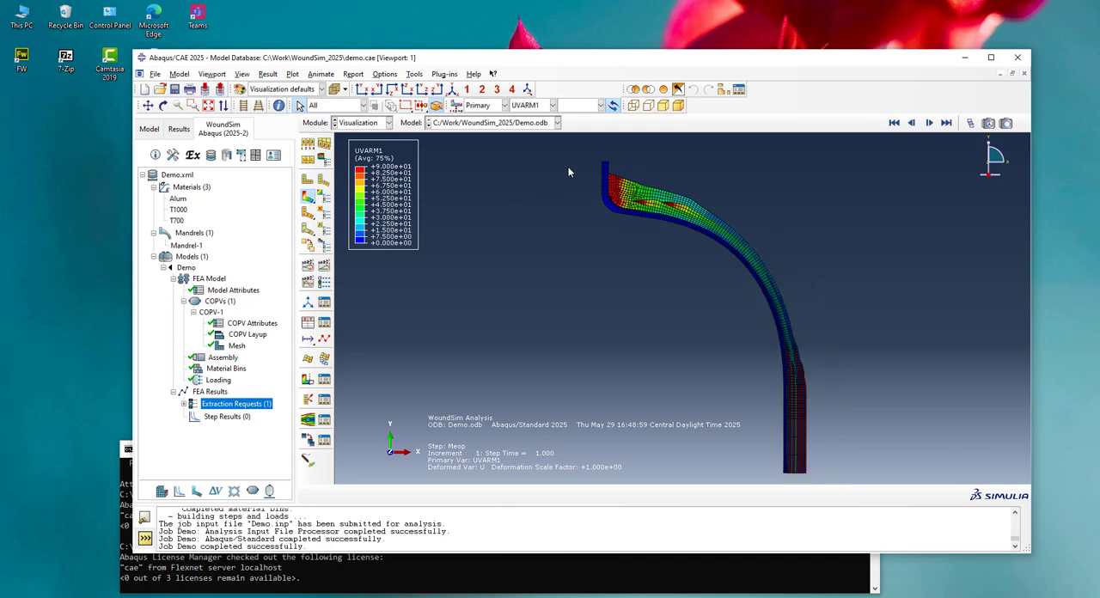
# Show the extraction request in the model tree and fill the Demo model's step results
pyautogui.click(184, 404)
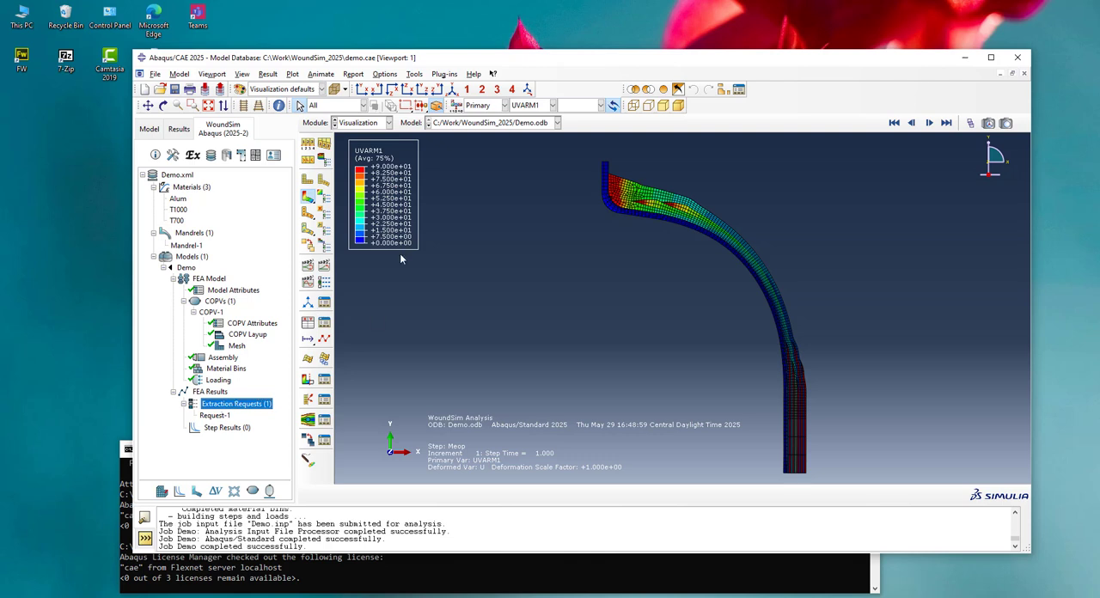
pyautogui.click(532, 104)
pyautogui.click(533, 238)
pyautogui.click(217, 428)
pyautogui.rightClick(217, 428)
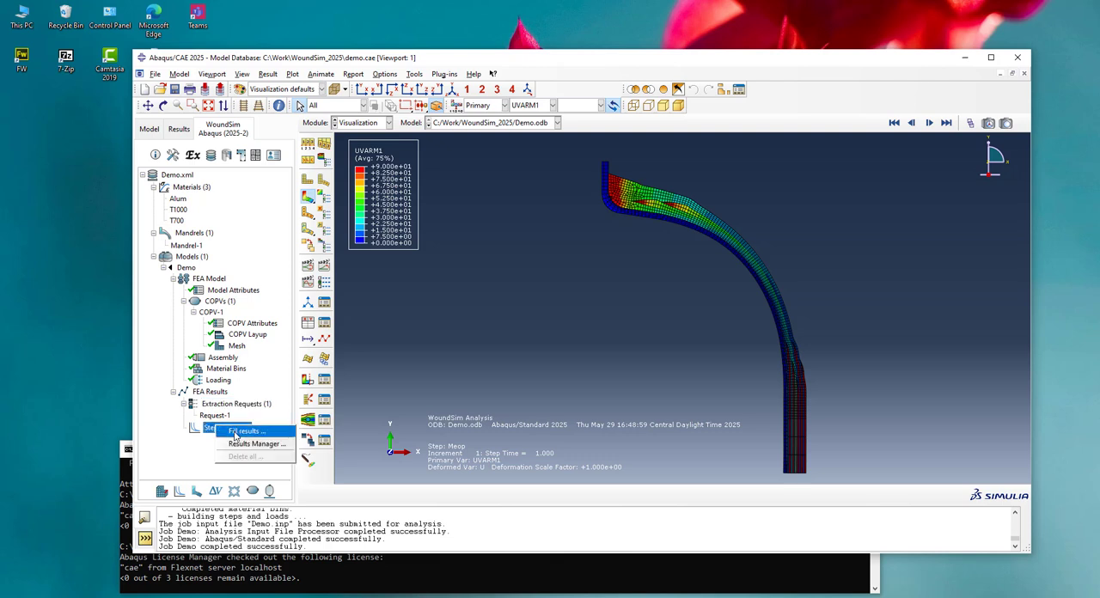
pyautogui.click(244, 430)
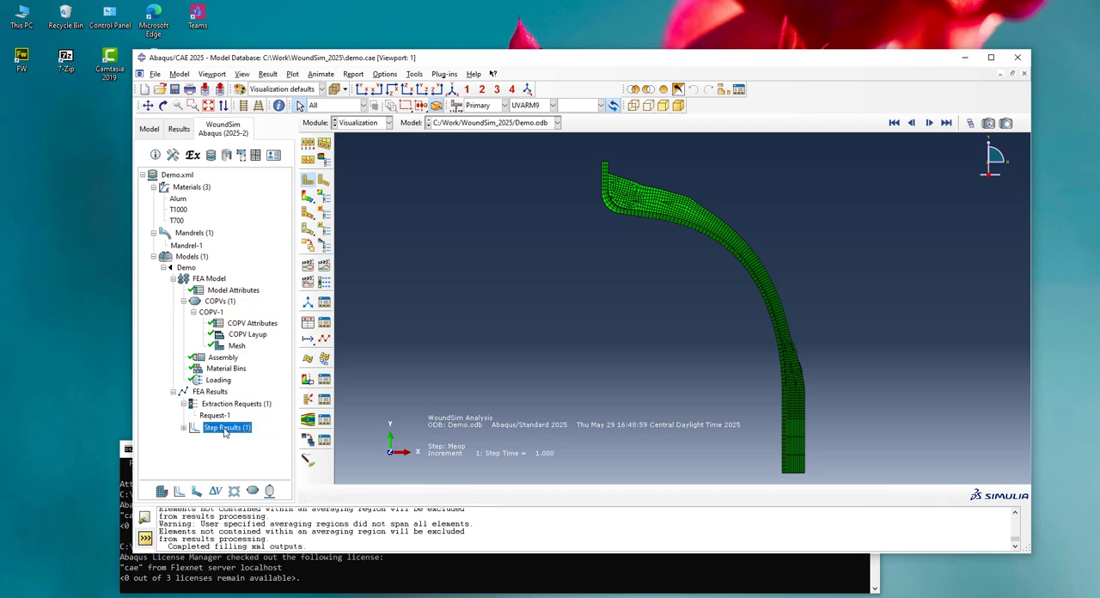
# Plot WIND_ANGLE for Layer001 to Layer005 of the Meop step and reposition the Output Step Manager to view the curves
pyautogui.doubleClick(225, 428)
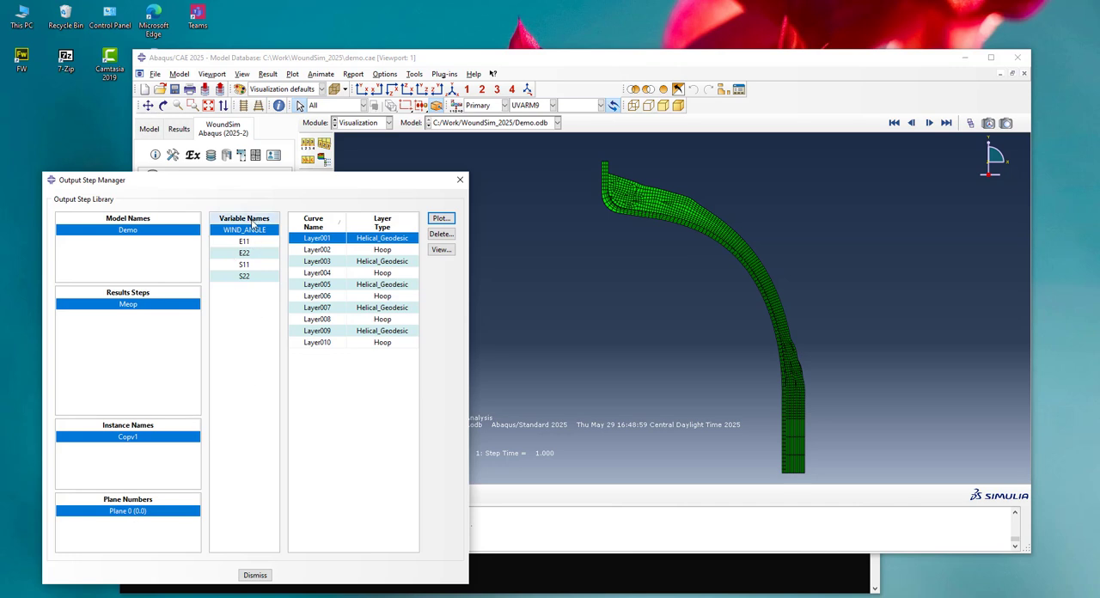
pyautogui.keyDown('shift'); pyautogui.click(318, 285); pyautogui.keyUp('shift')
pyautogui.click(440, 219)
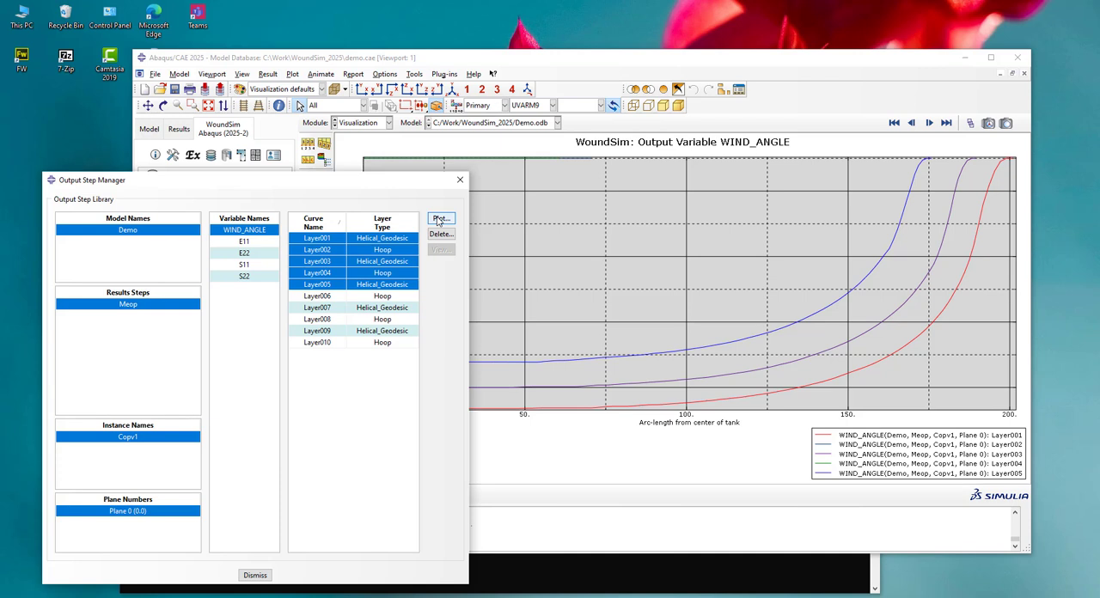
pyautogui.moveTo(414, 182); pyautogui.dragTo(433, 198)
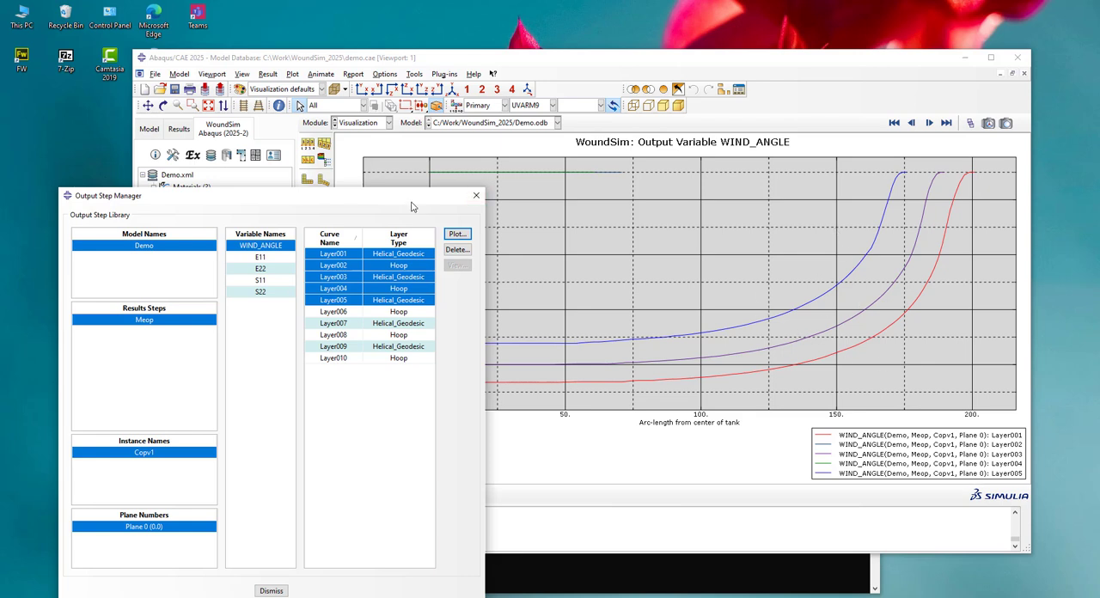
pyautogui.moveTo(411, 203); pyautogui.dragTo(396, 274)
pyautogui.moveTo(326, 261); pyautogui.dragTo(324, 155)
# Plot E11 for Layer001 to Layer005 of the Meop step and leave the Output Step Manager
pyautogui.click(250, 224)
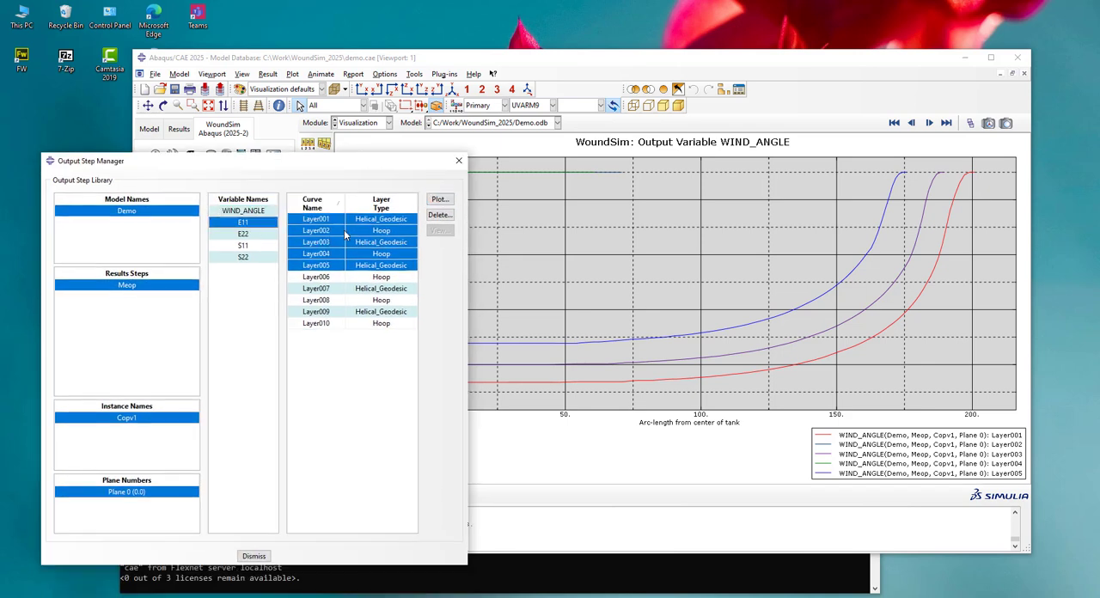
pyautogui.click(440, 202)
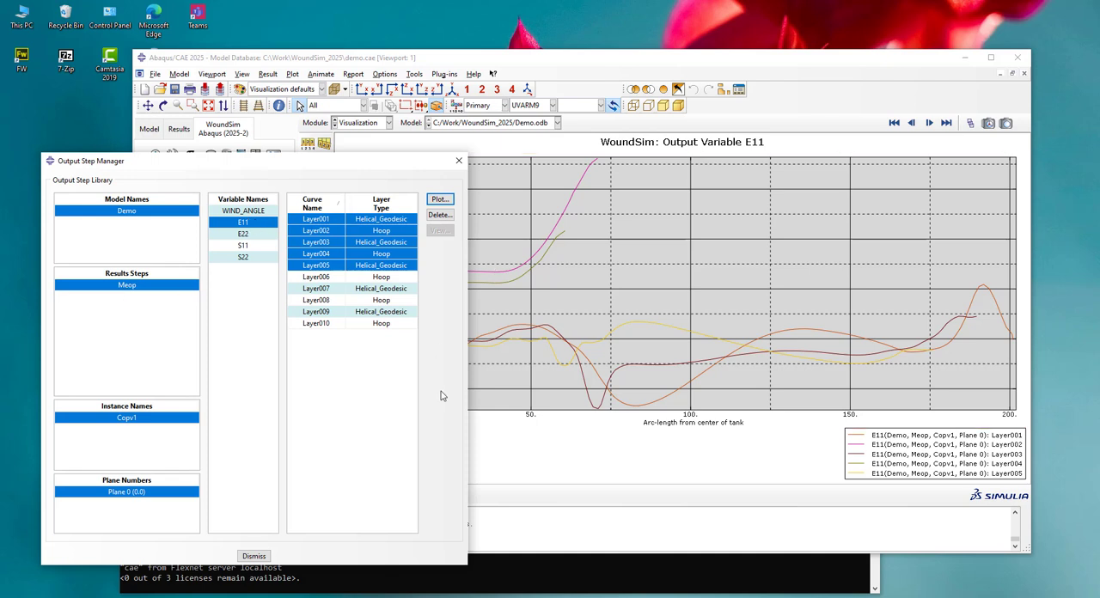
pyautogui.click(254, 557)
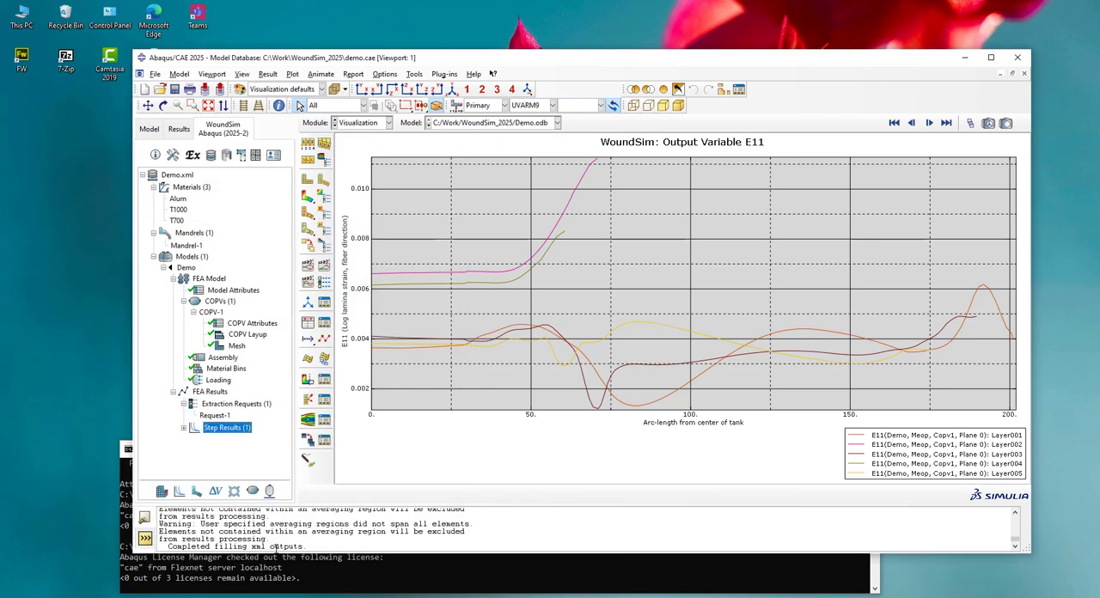
# Collapse the Demo model's FEA Model and FEA Results branches and copy the model as Demo2
pyautogui.click(193, 268)
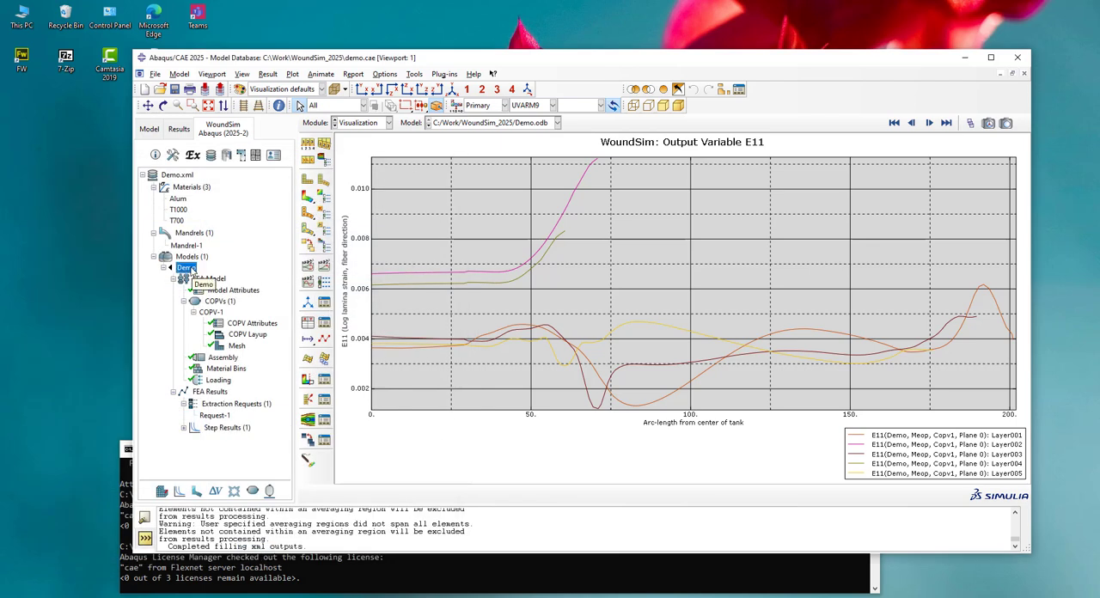
pyautogui.click(174, 279)
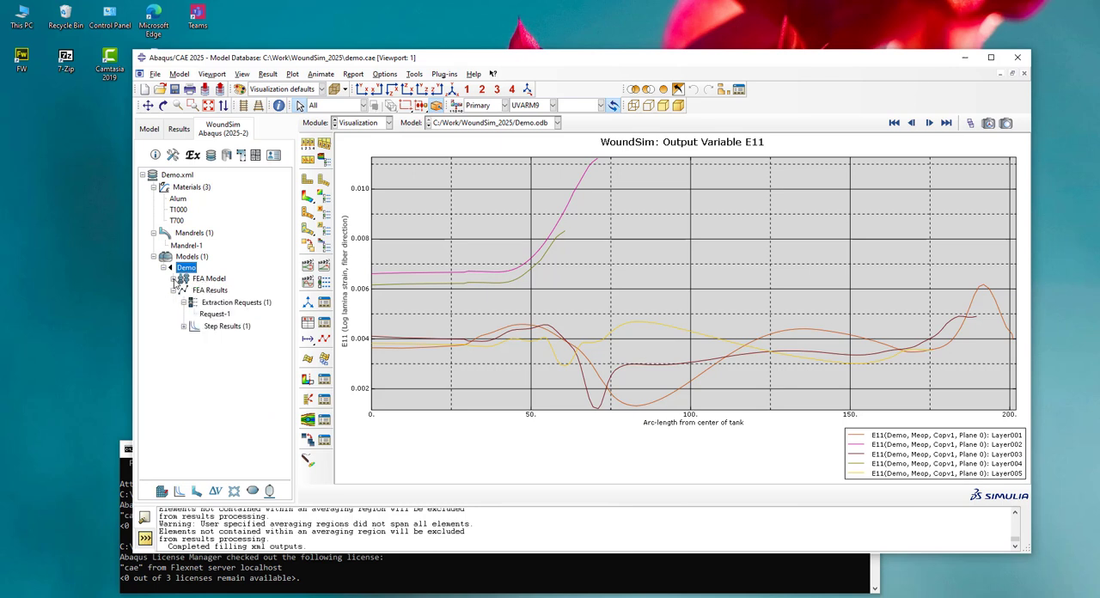
pyautogui.click(174, 291)
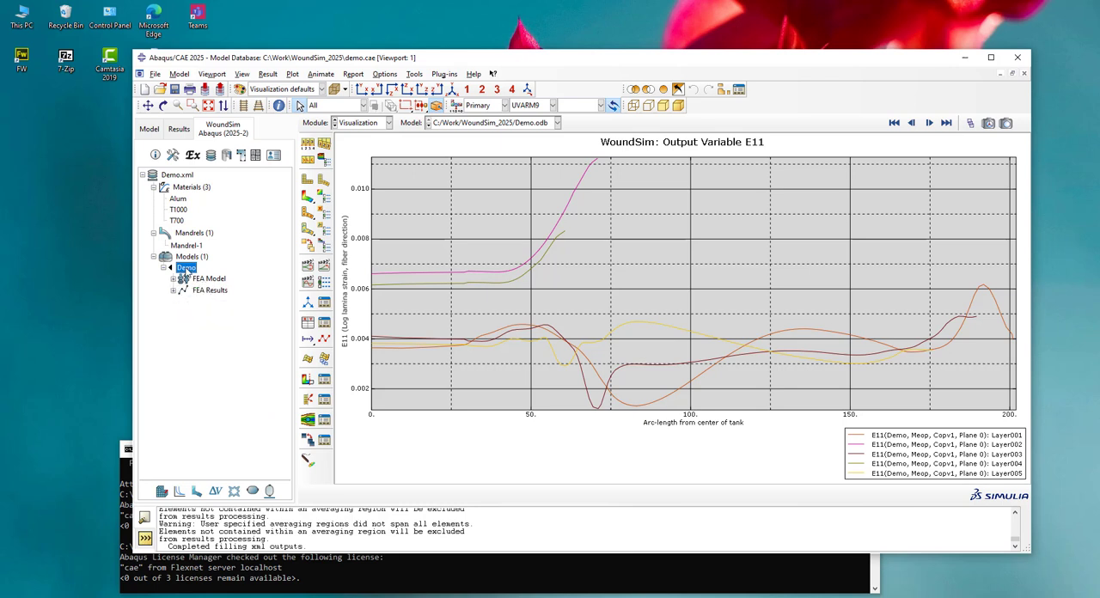
pyautogui.rightClick(187, 269)
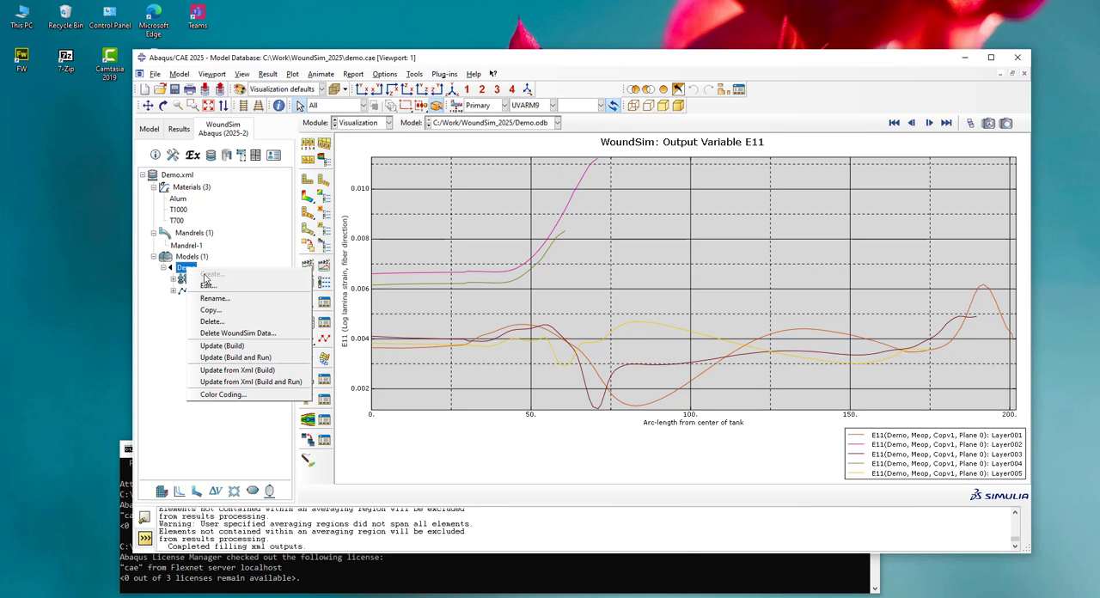
pyautogui.click(214, 312)
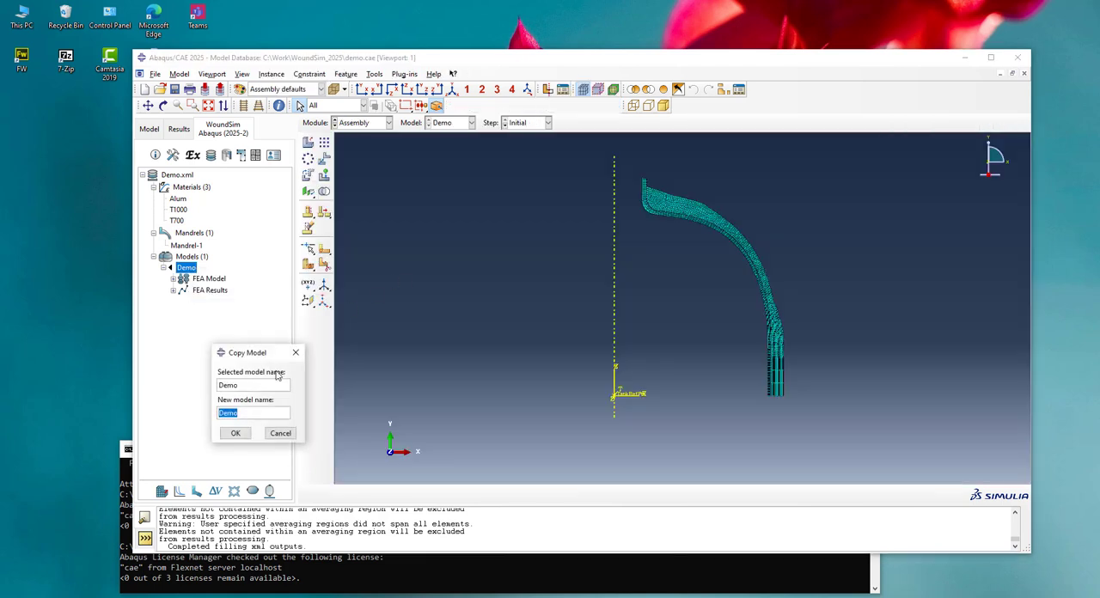
pyautogui.click(252, 412)
pyautogui.write('2')
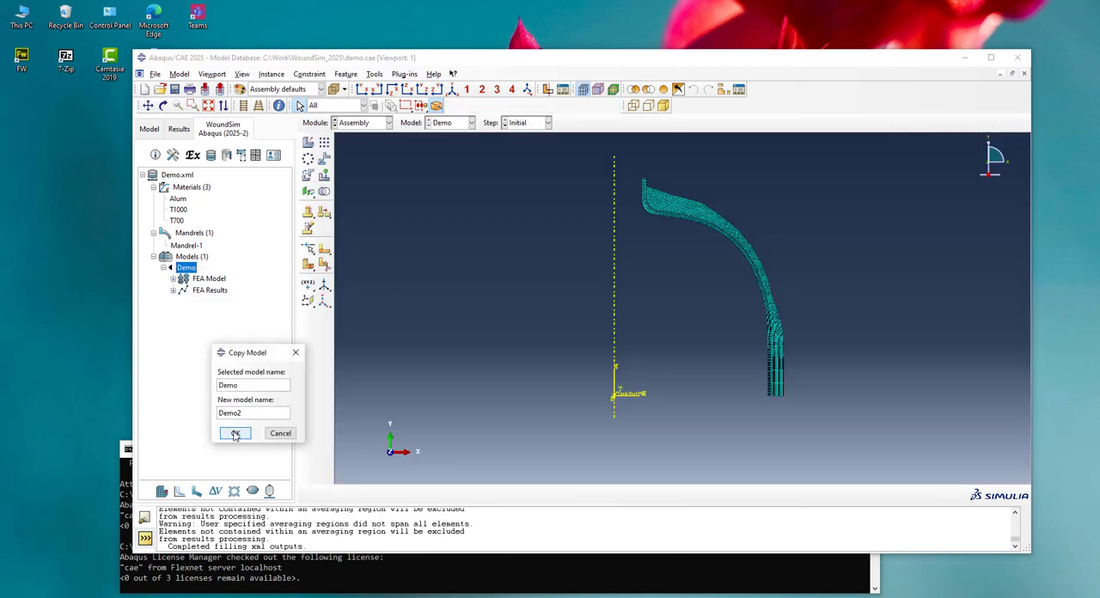
pyautogui.click(234, 434)
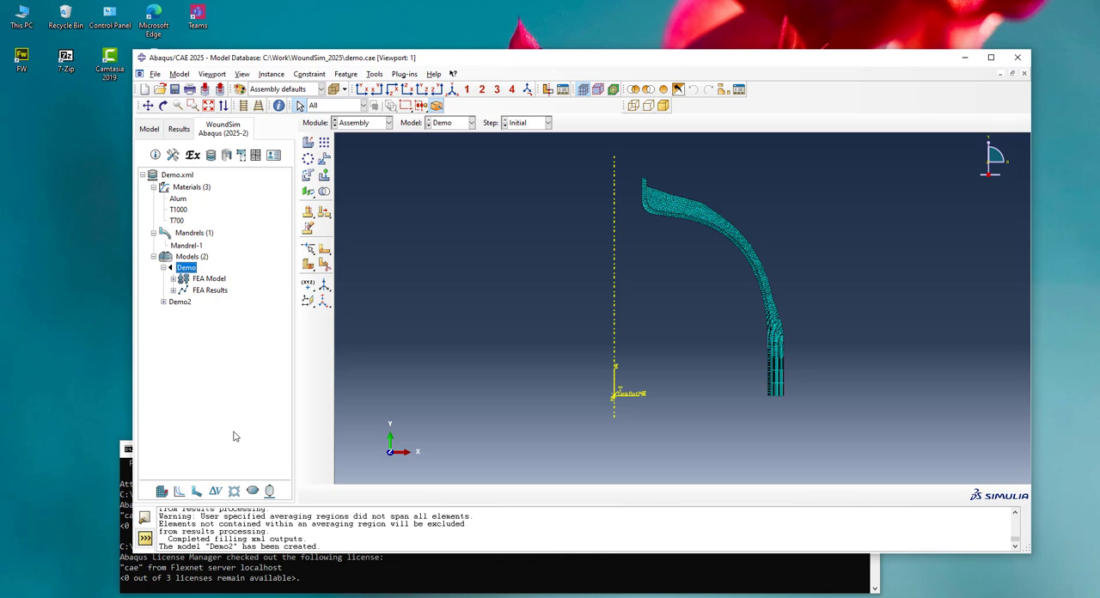
# Expand Demo2's FEA Model, COPV-1 and FEA Results branches in the model tree, and collapse the Demo model
pyautogui.click(163, 301)
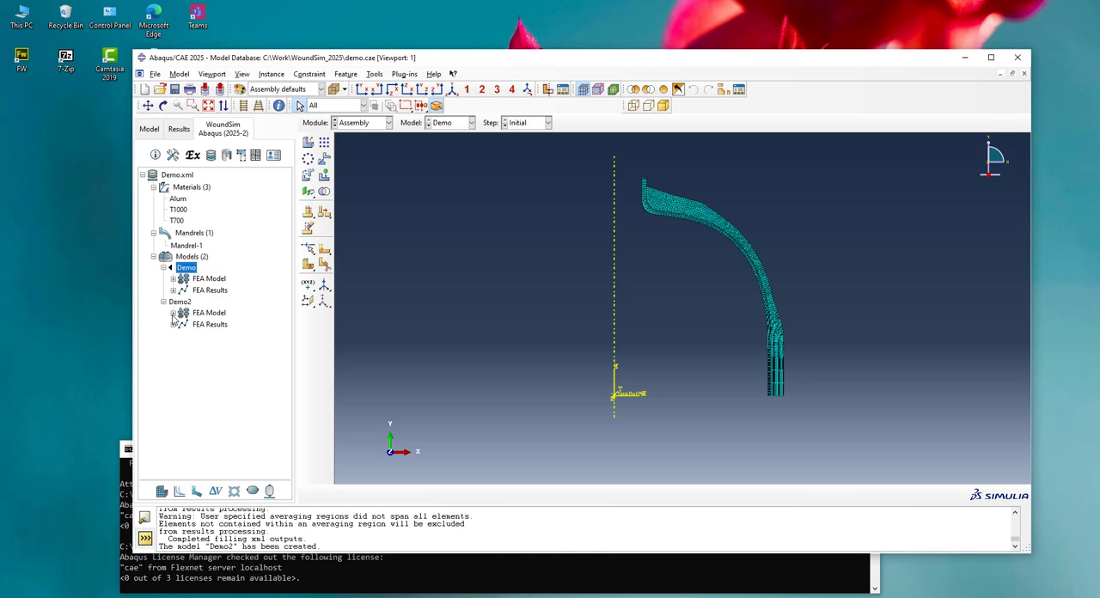
pyautogui.click(174, 313)
pyautogui.click(163, 268)
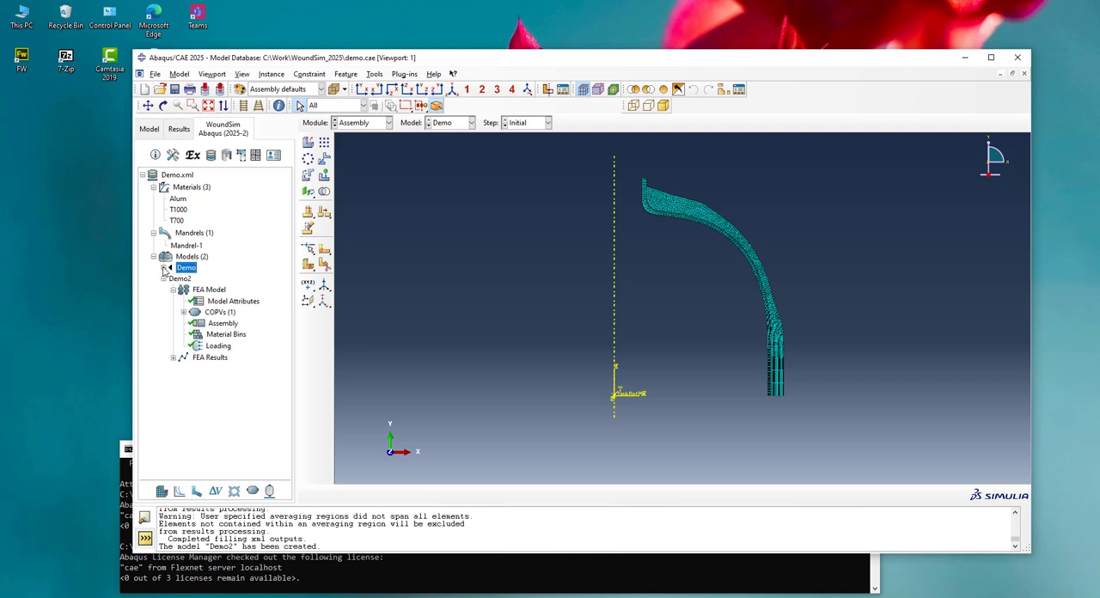
pyautogui.click(183, 313)
pyautogui.click(193, 324)
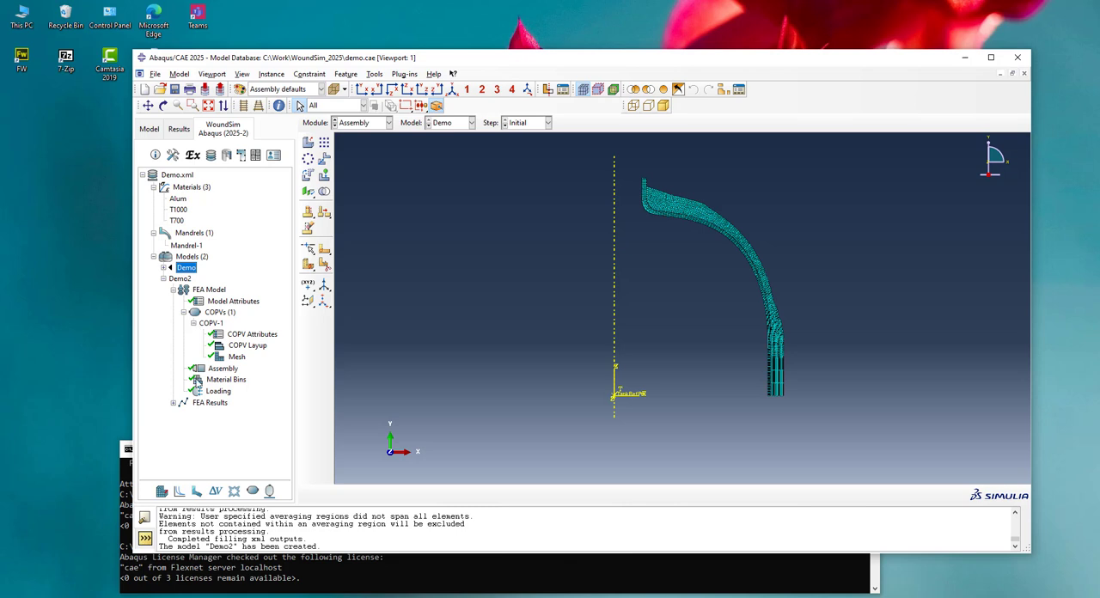
pyautogui.click(172, 402)
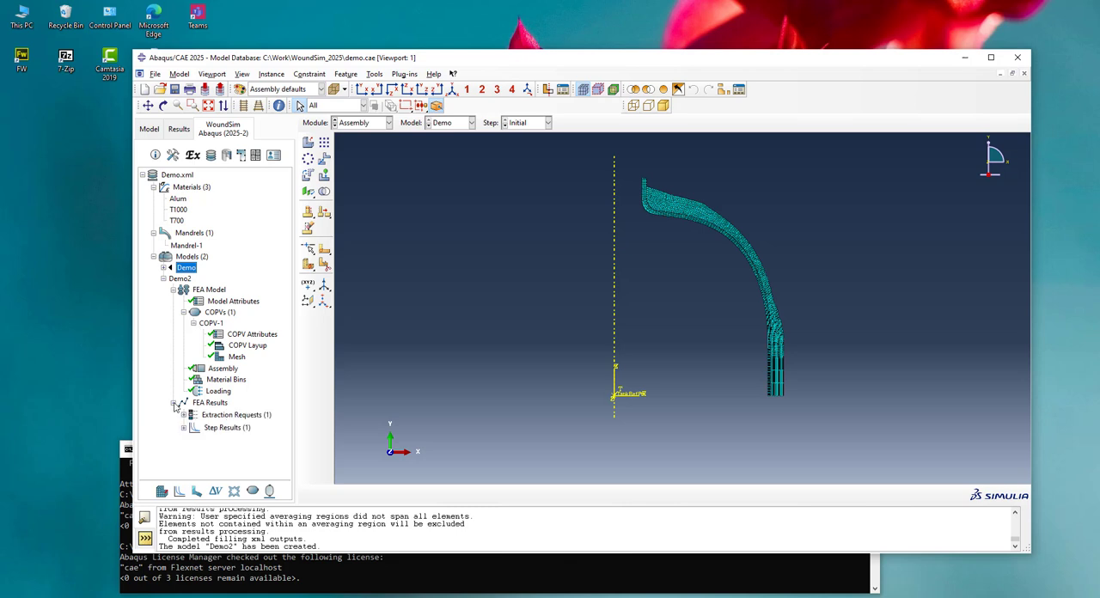
# Edit the layer thickness of hoop layer 10 in Demo2's COPV layup and rebuild the composite part
pyautogui.doubleClick(247, 346)
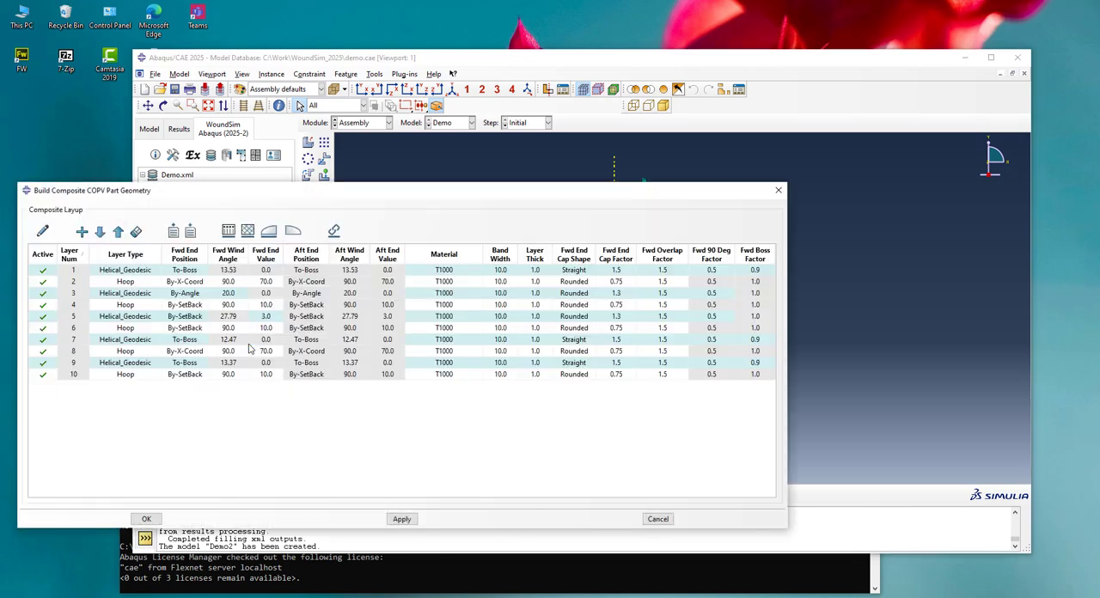
pyautogui.doubleClick(534, 374)
pyautogui.click(153, 522)
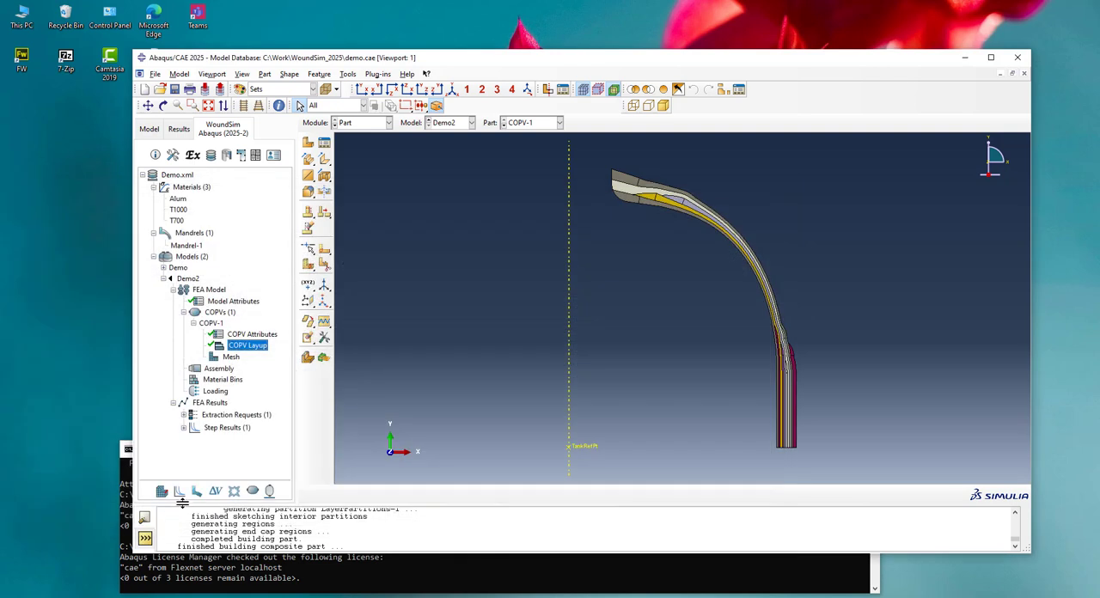
# Update the Demo2 model with Build and Run, and close the Job Manager once the analysis is done
pyautogui.click(182, 280)
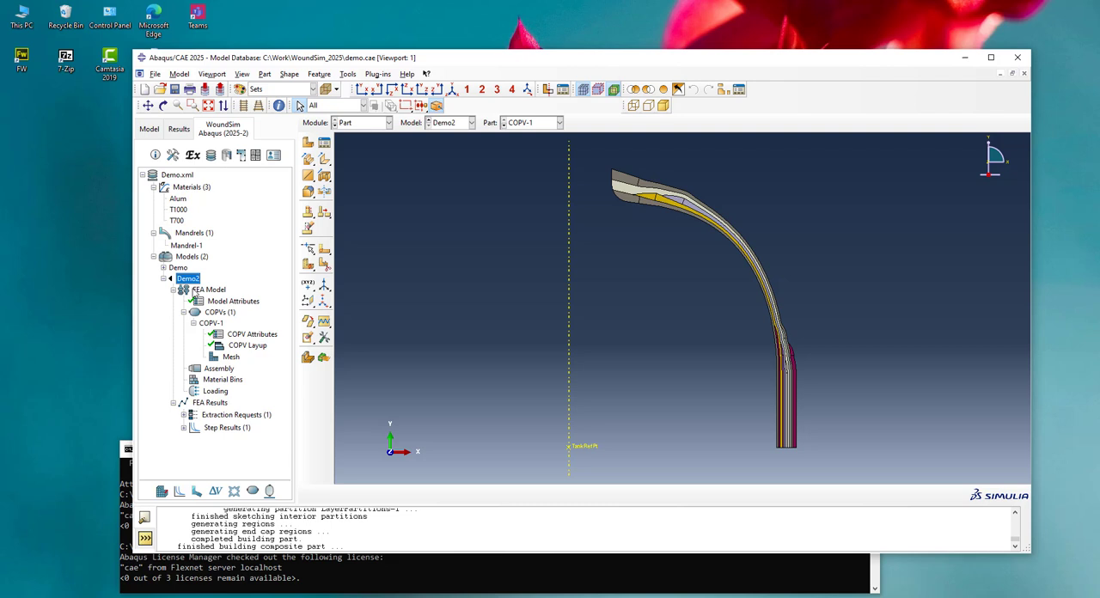
pyautogui.rightClick(196, 281)
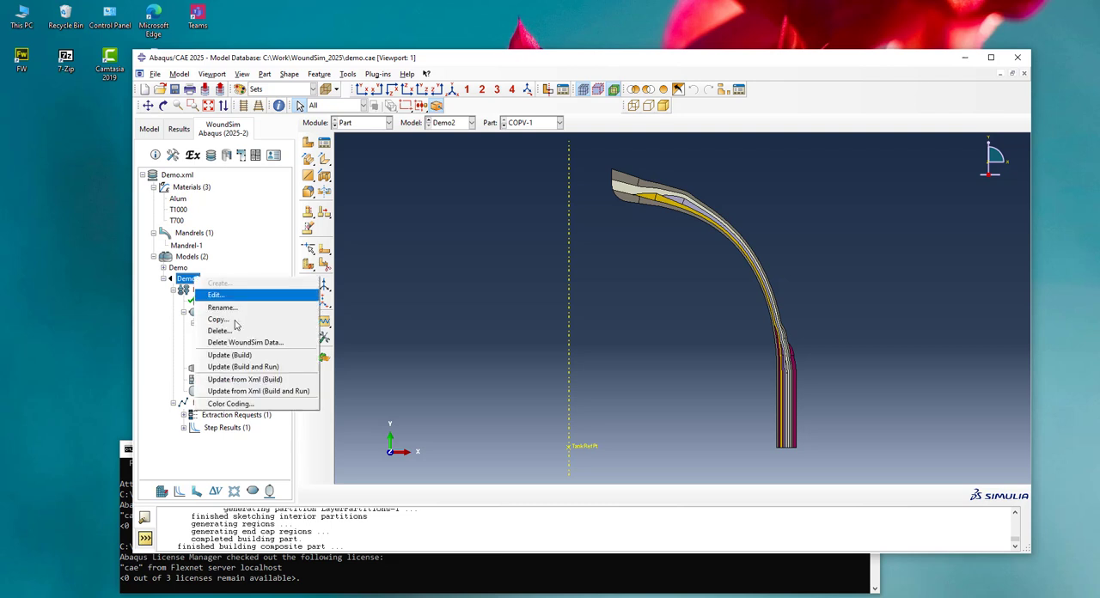
pyautogui.click(245, 367)
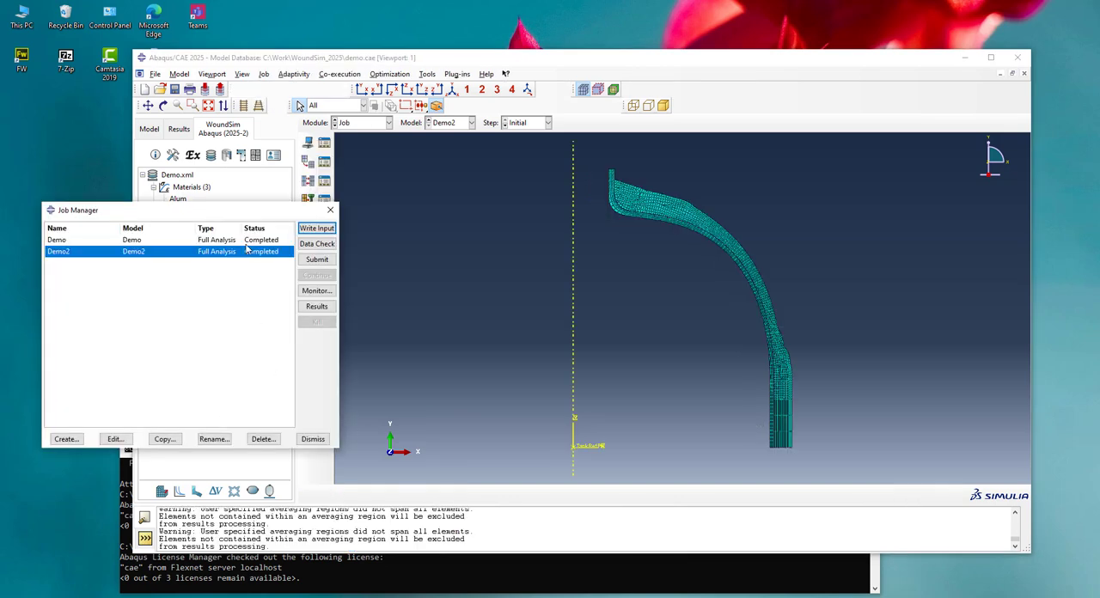
pyautogui.click(313, 439)
# Plot E11 of hoop Layer002 from Demo2's step results for both Demo and Demo2, and reposition the Output Step Manager to view the curves
pyautogui.doubleClick(220, 430)
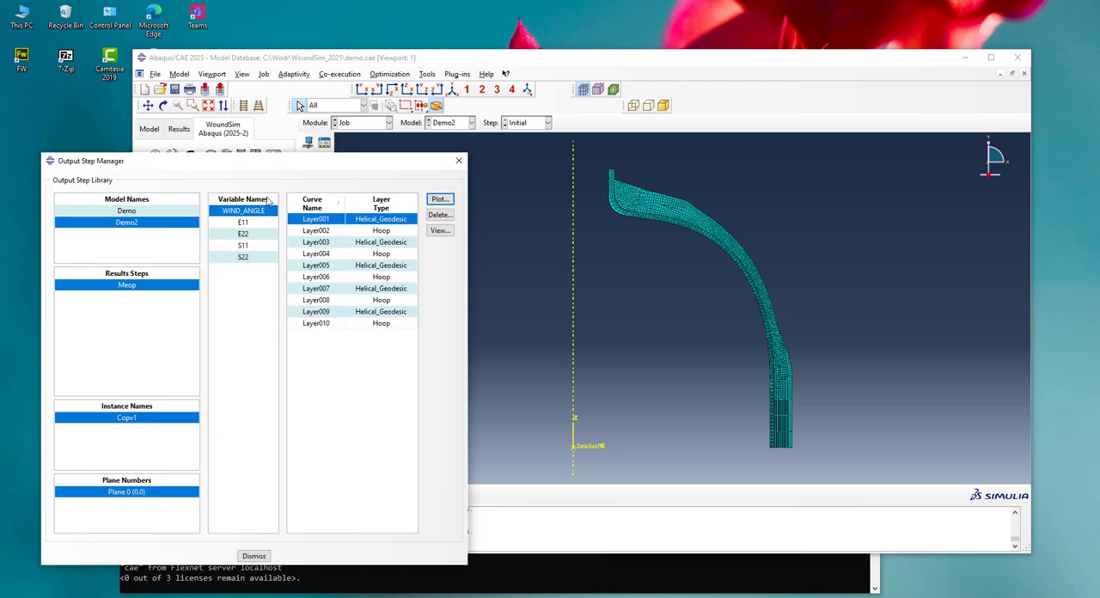
pyautogui.click(135, 214)
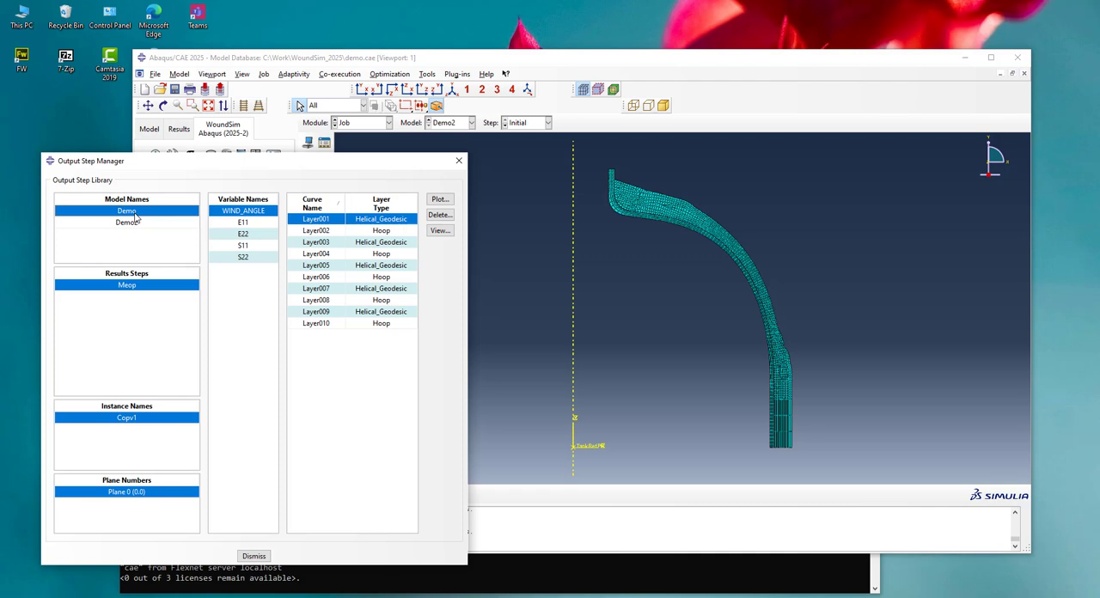
pyautogui.keyDown('ctrl'); pyautogui.click(129, 226); pyautogui.keyUp('ctrl')
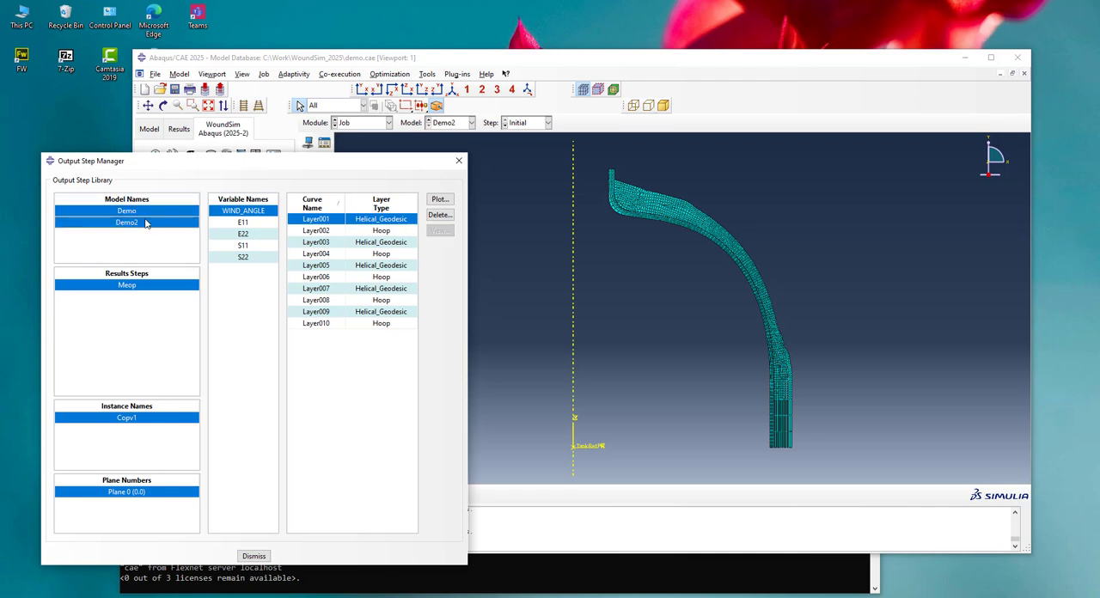
pyautogui.click(130, 213)
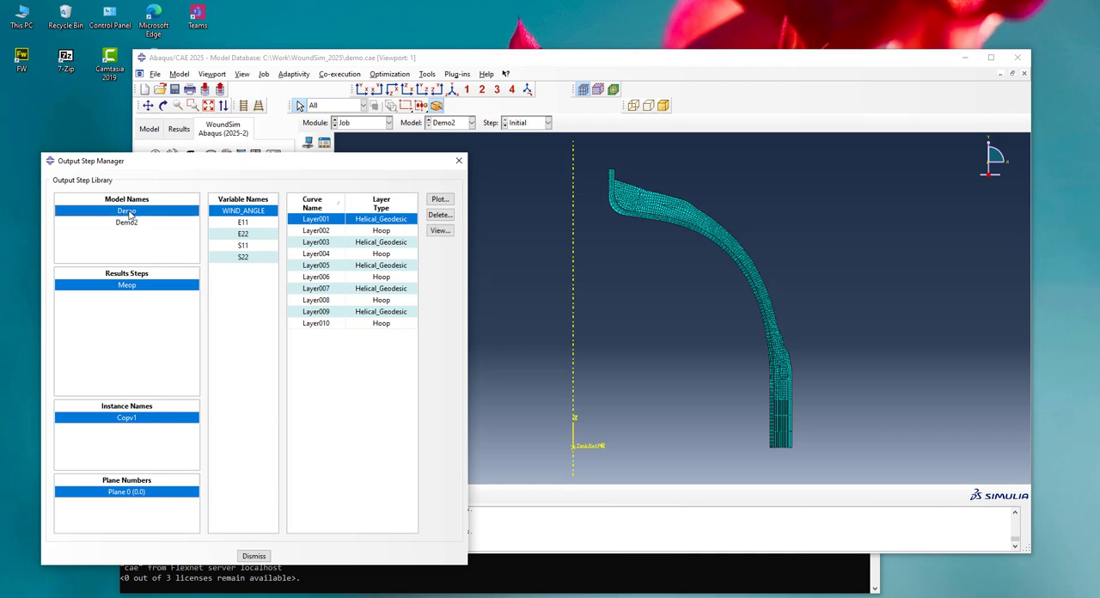
pyautogui.keyDown('ctrl'); pyautogui.click(123, 227); pyautogui.keyUp('ctrl')
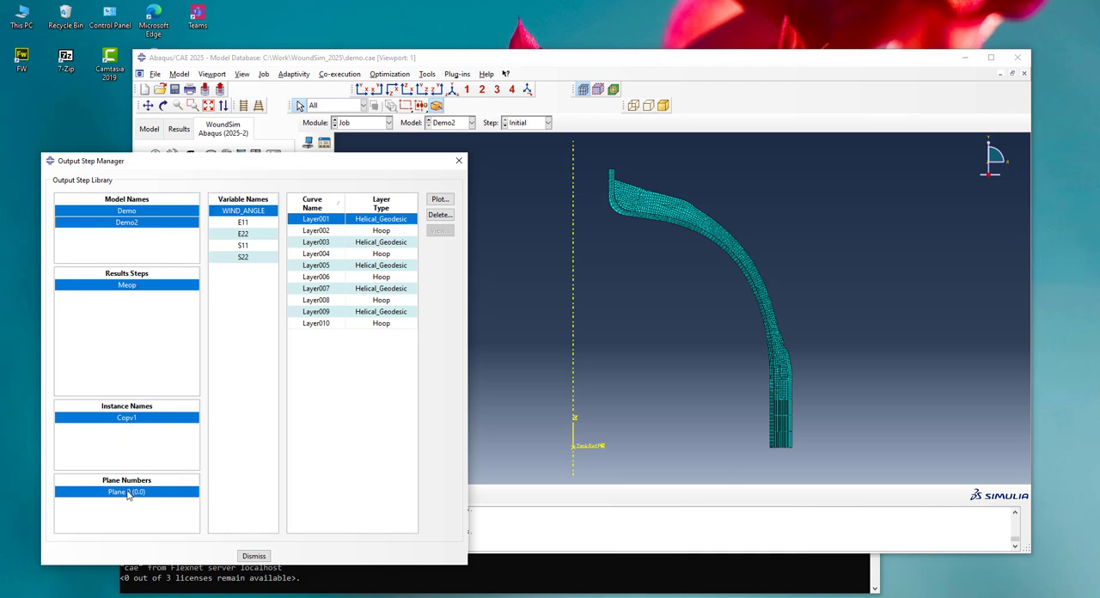
pyautogui.click(244, 223)
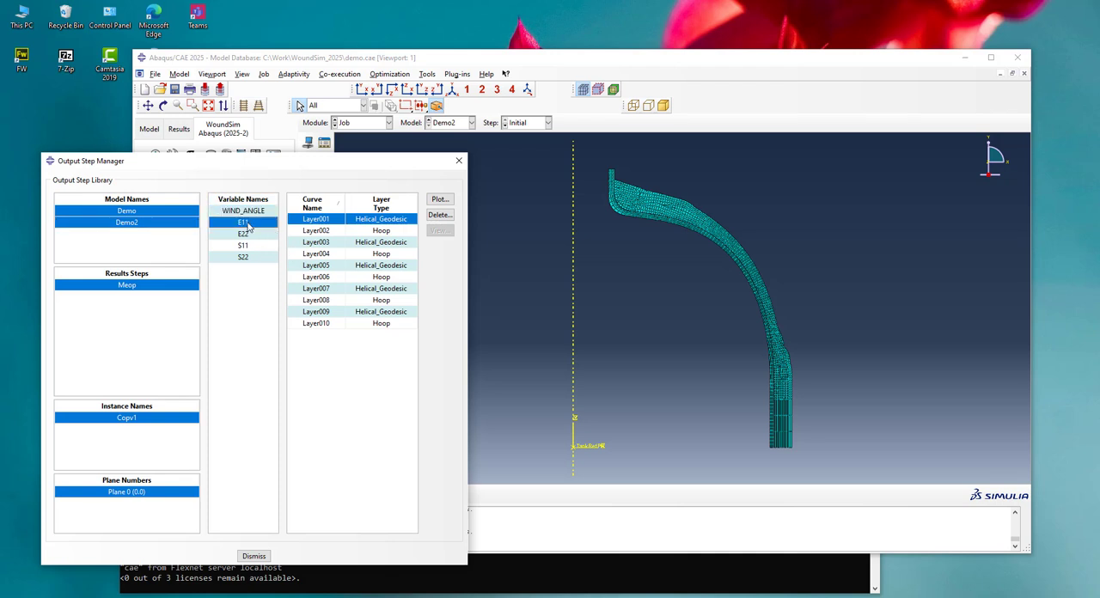
pyautogui.click(407, 209)
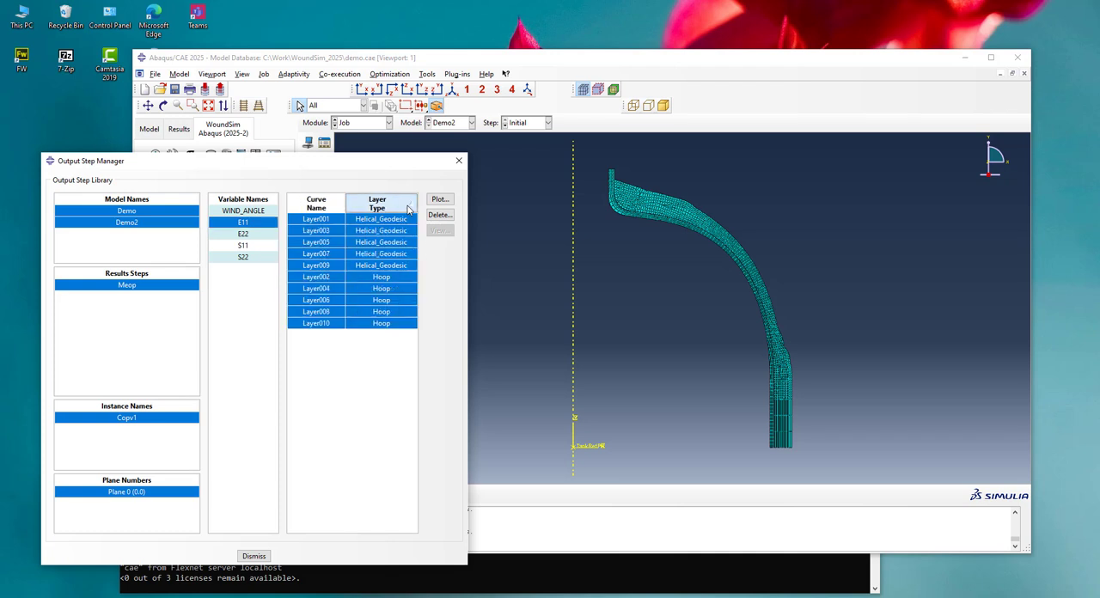
pyautogui.click(380, 277)
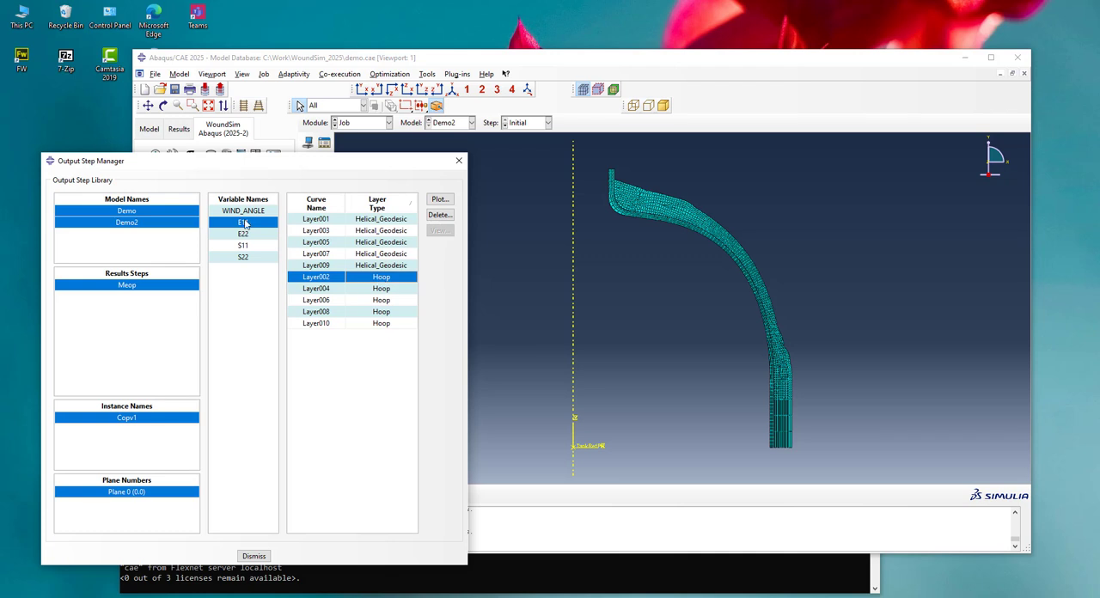
pyautogui.click(447, 200)
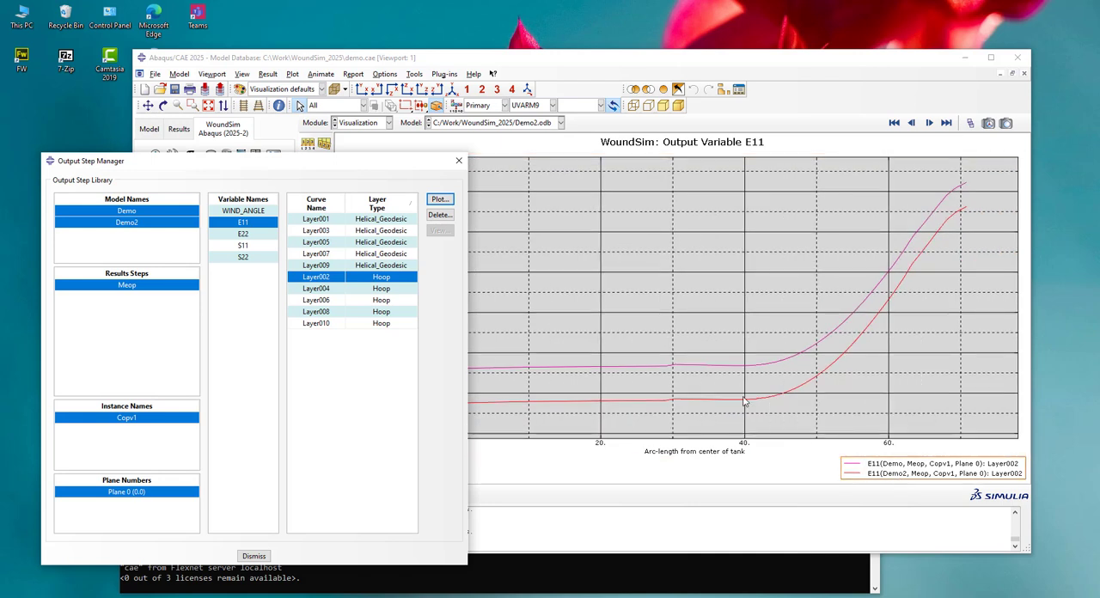
pyautogui.moveTo(399, 164); pyautogui.dragTo(238, 188)
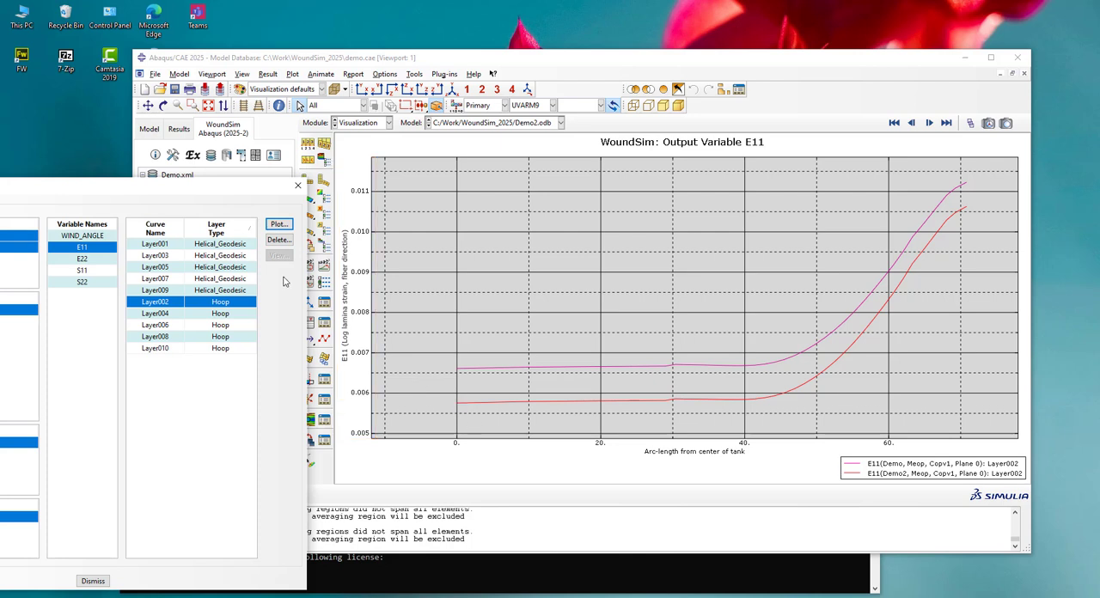
# Plot E11 of helical Layer001 for both Demo and Demo2, compare the curves, and close the Output Step Manager
pyautogui.moveTo(258, 197); pyautogui.dragTo(477, 175)
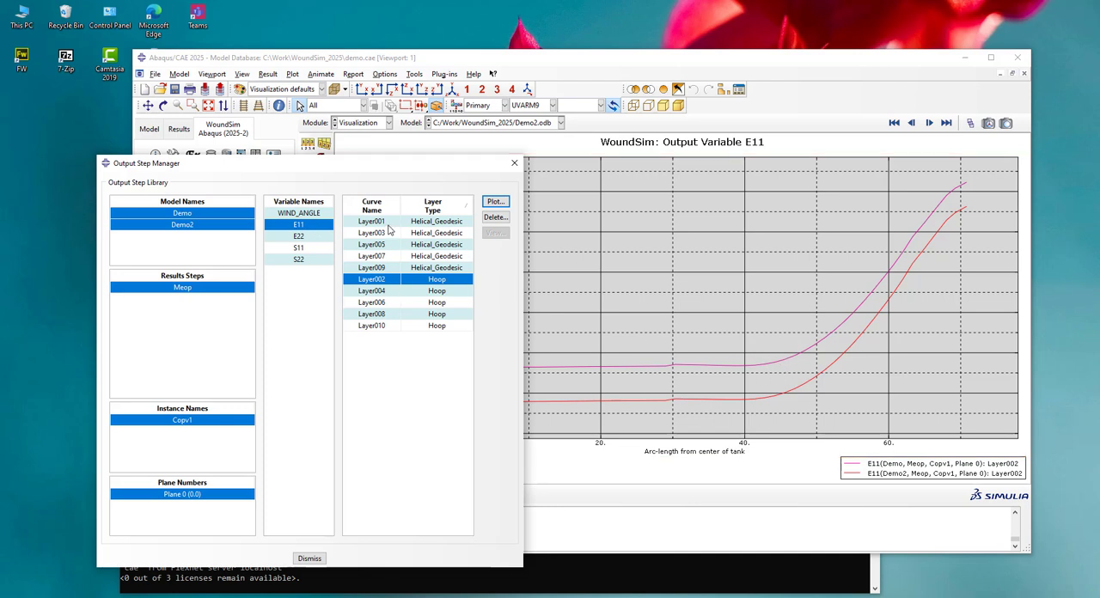
pyautogui.click(436, 223)
pyautogui.click(496, 202)
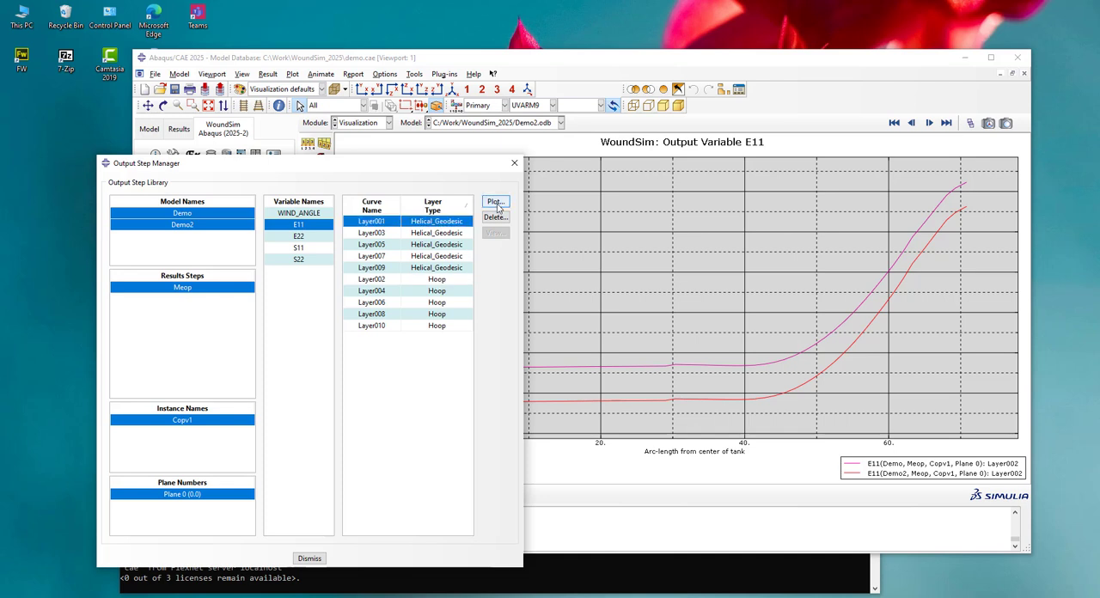
pyautogui.moveTo(420, 163); pyautogui.dragTo(245, 178)
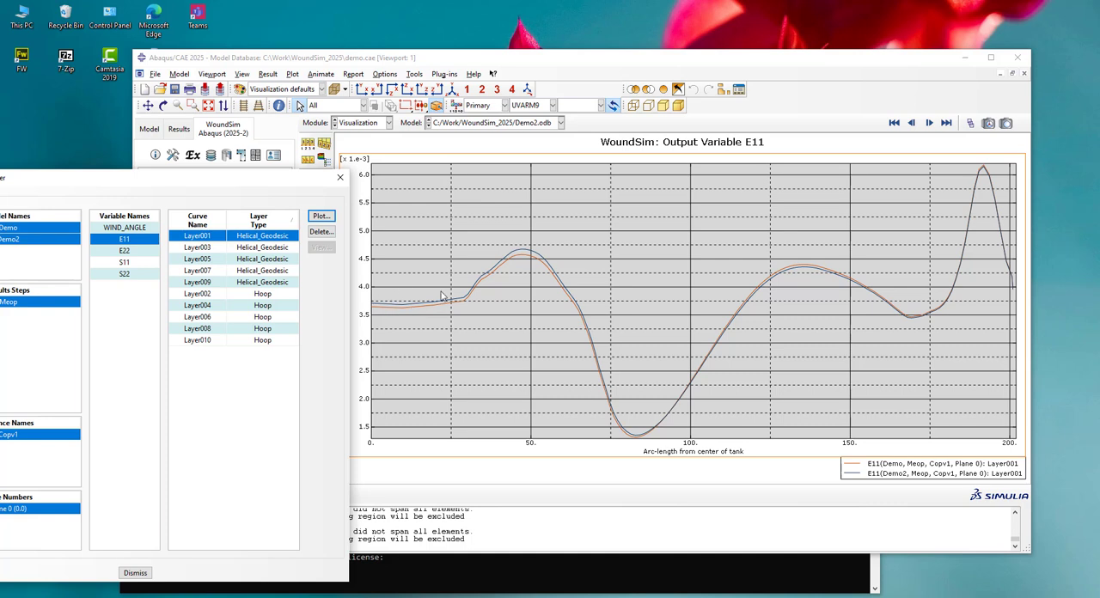
pyautogui.moveTo(277, 182); pyautogui.dragTo(643, 154)
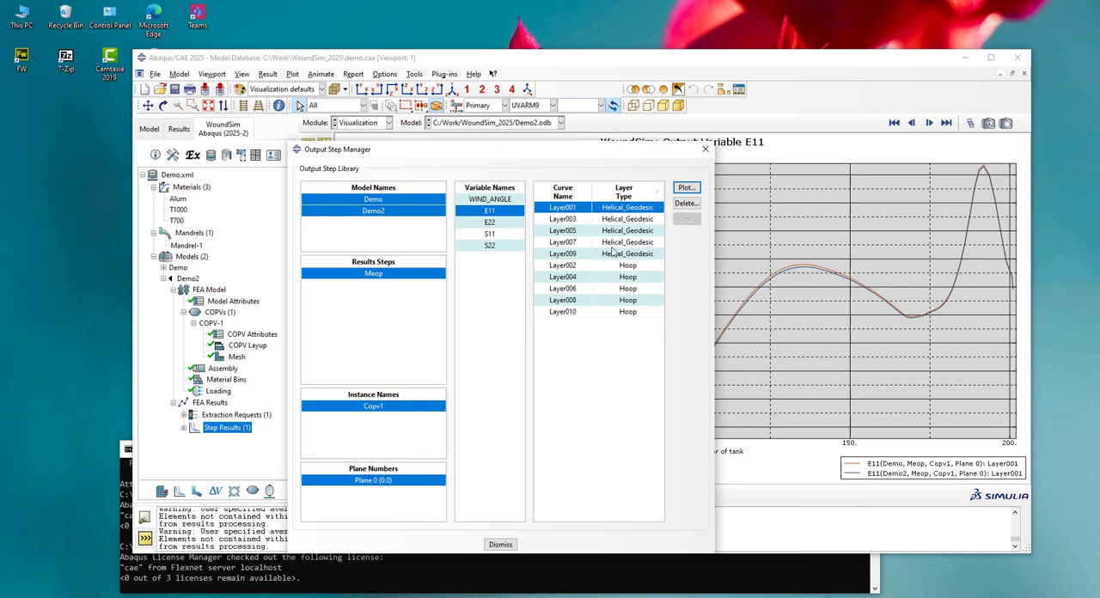
pyautogui.click(500, 545)
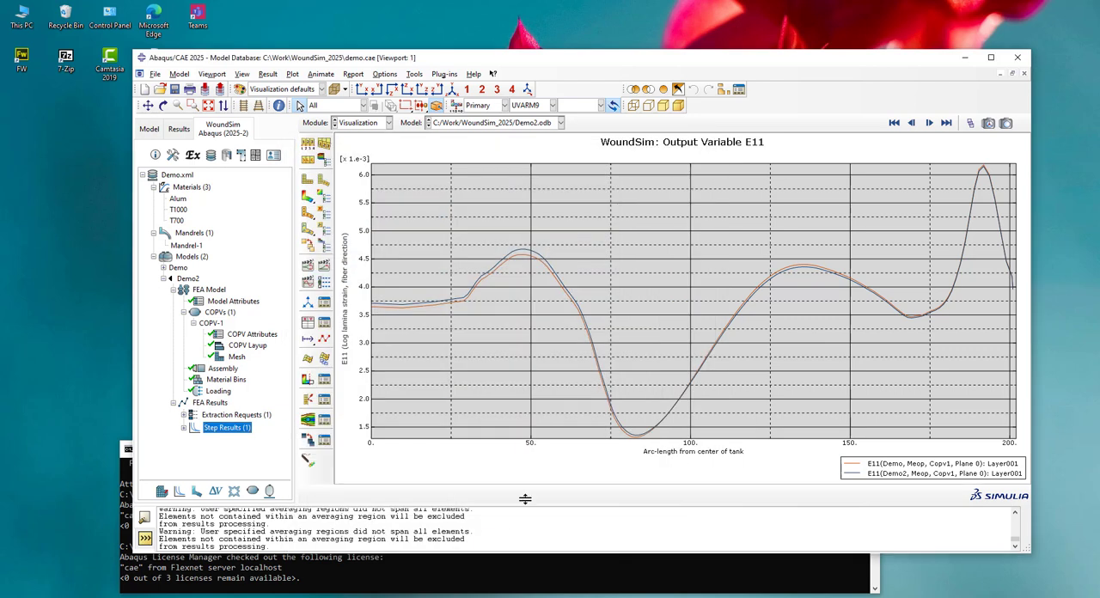